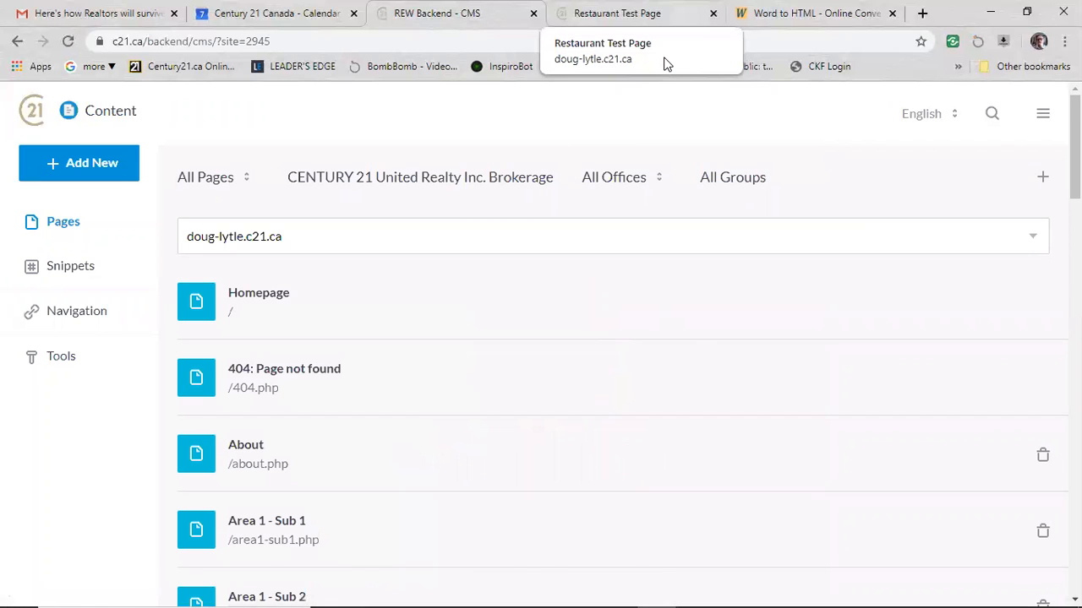
Review the published Restaurant Test Page, from its header banner through the restaurant descriptions, links and phone numbers to the photo credit.
left_click(651, 15)
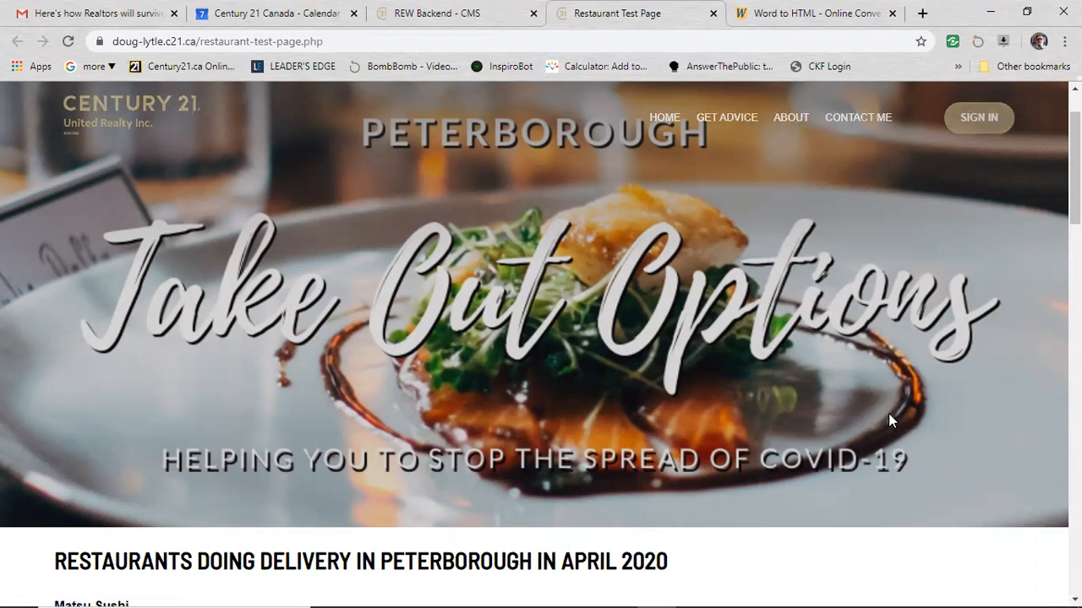
scroll(899, 423, "down", 1)
scroll(898, 420, "down", 2)
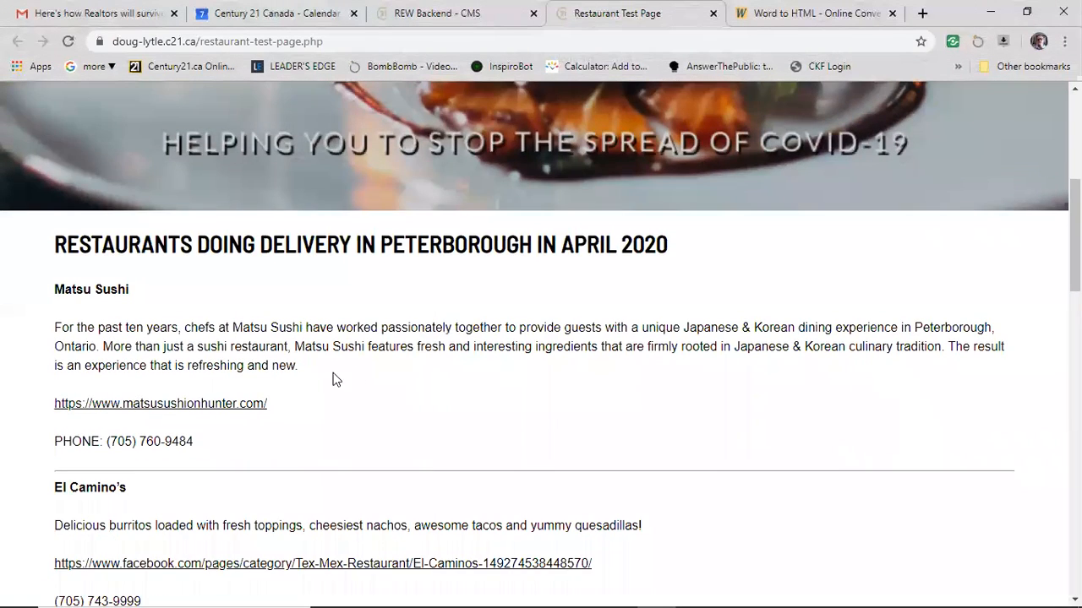
scroll(718, 362, "down", 1)
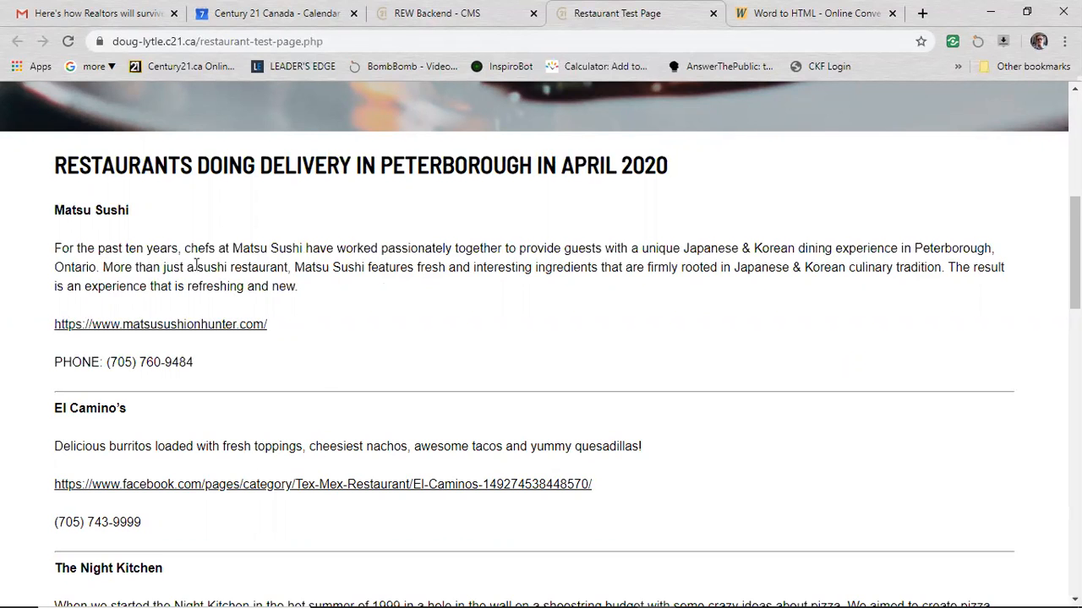
scroll(612, 378, "down", 3)
scroll(612, 378, "down", 9)
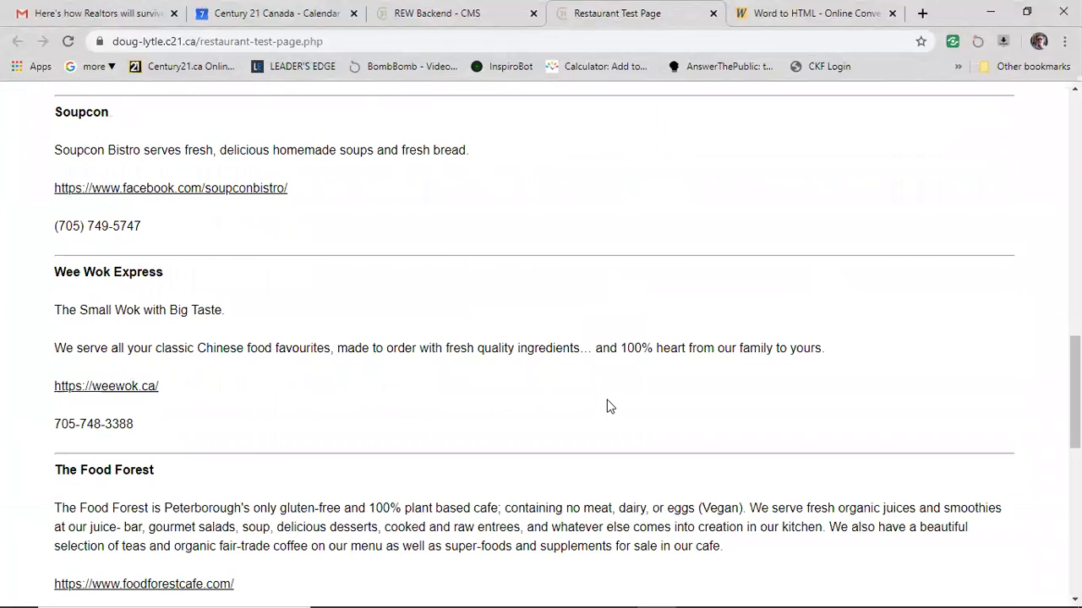
scroll(639, 405, "up", 9)
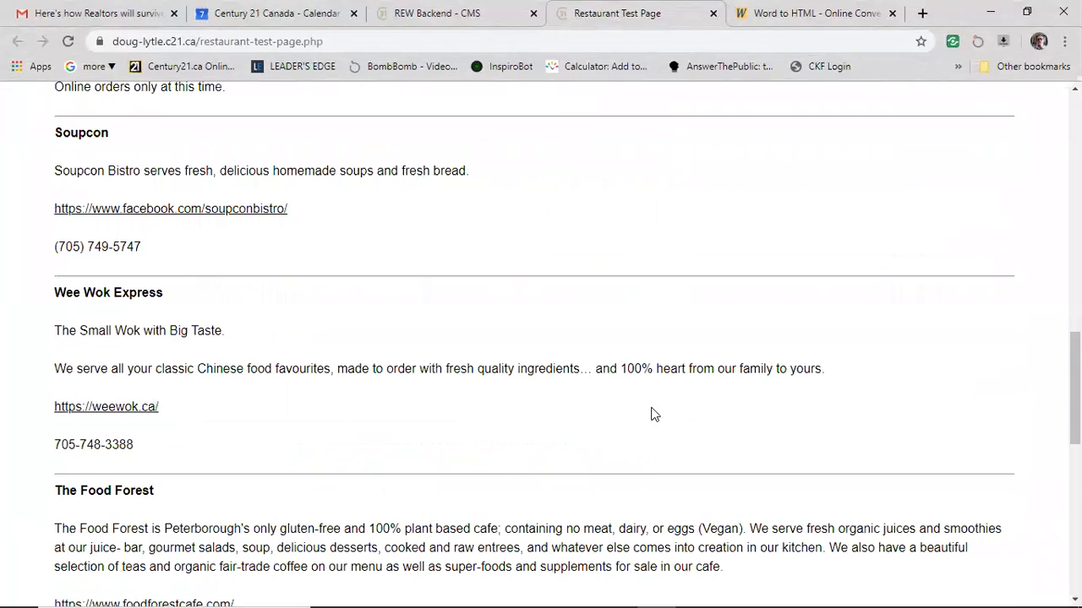
scroll(615, 428, "up", 5)
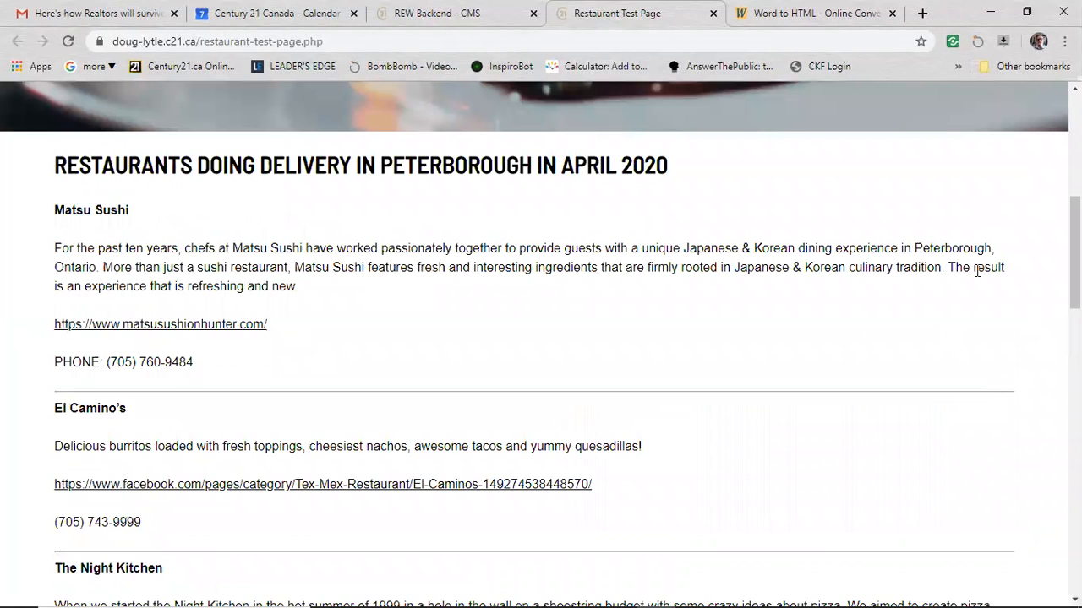
scroll(662, 295, "down", 5)
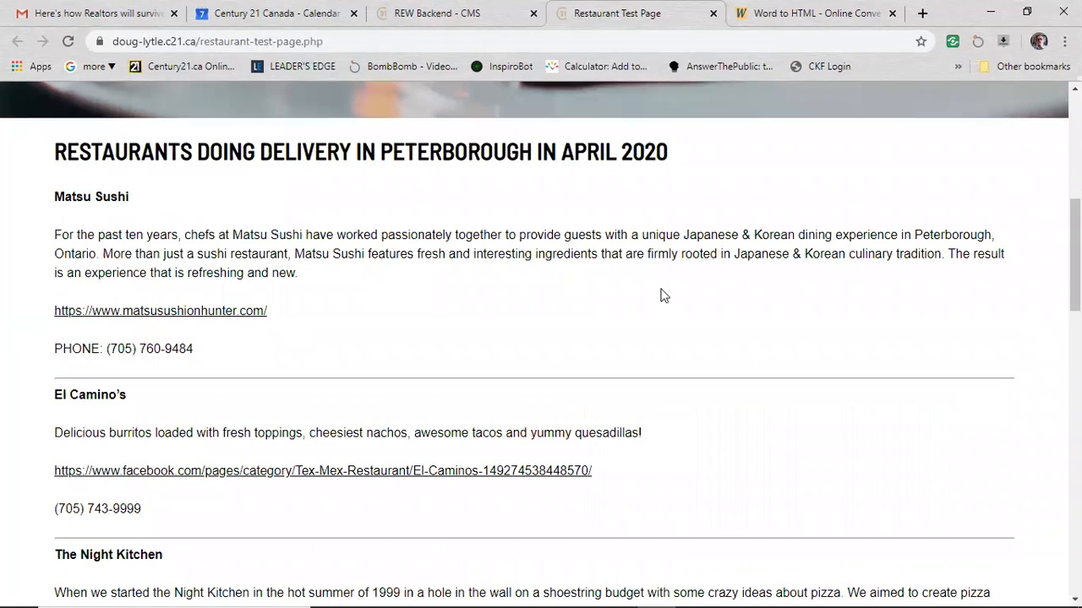
scroll(529, 448, "down", 1)
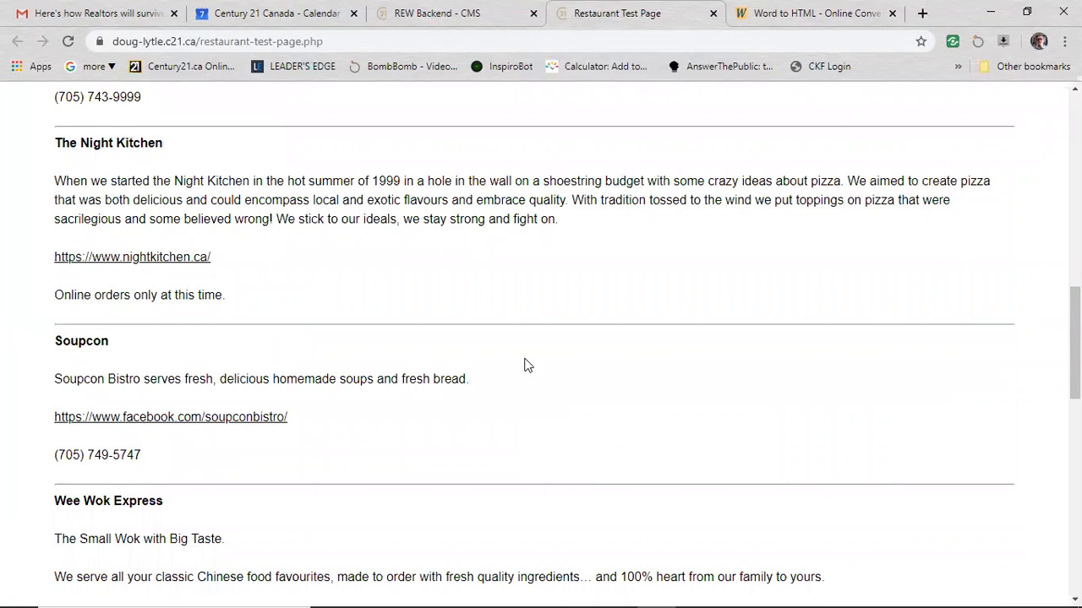
scroll(532, 385, "down", 3)
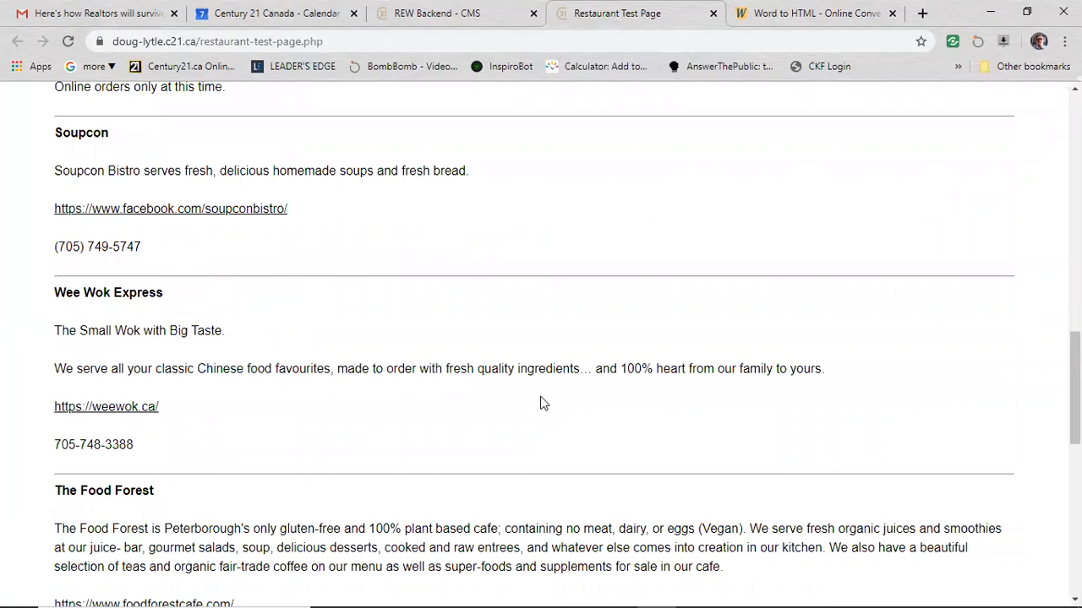
scroll(542, 403, "down", 3)
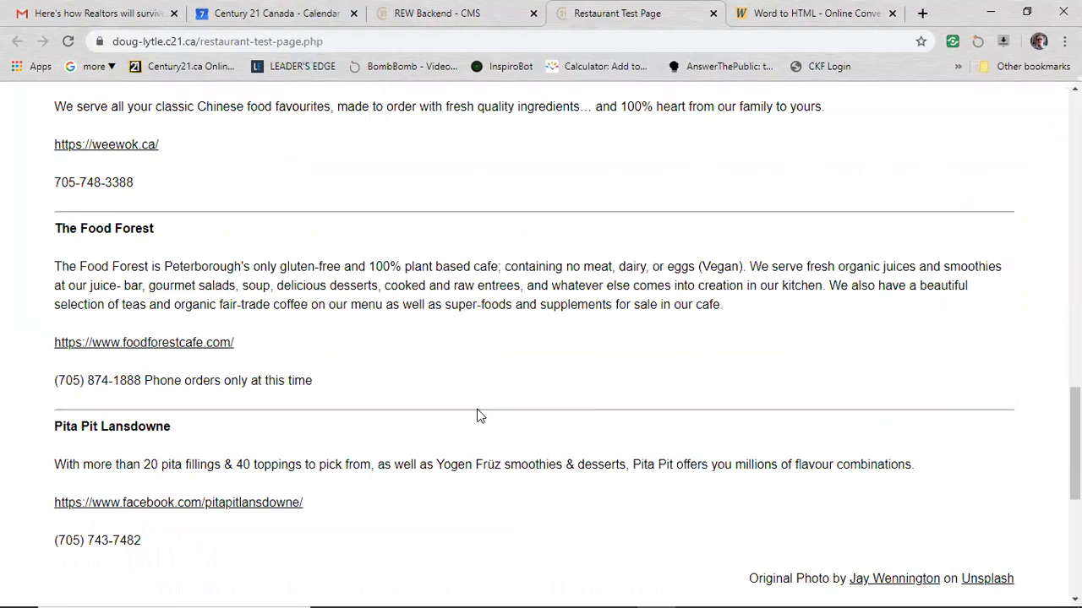
scroll(480, 416, "down", 2)
scroll(679, 498, "up", 17)
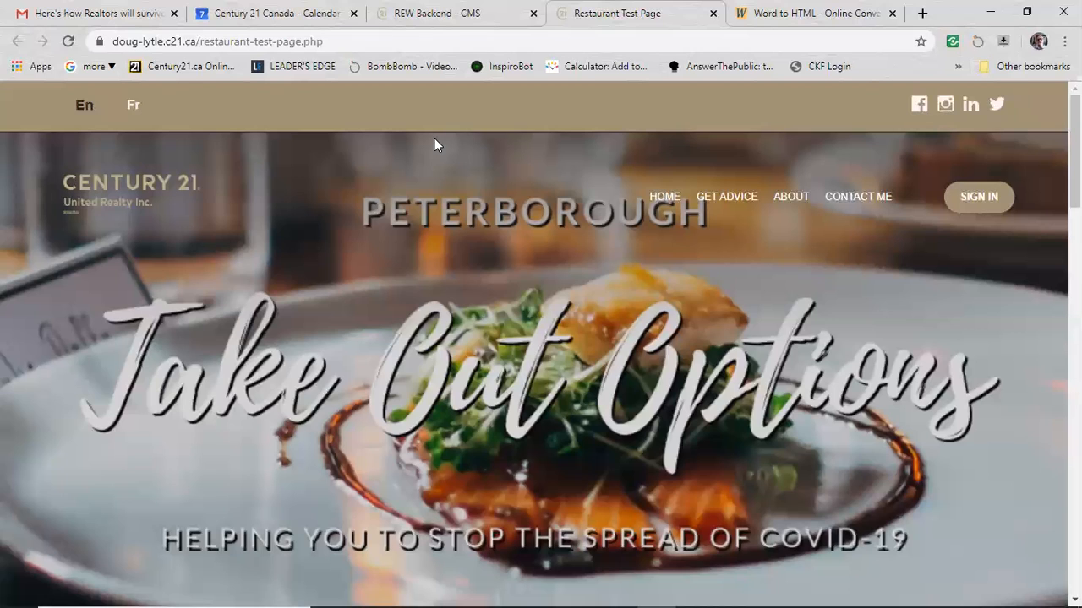
Return to the CMS backend and look over the available backend sections and the agent site's list of existing pages.
key("ctrl+shift+Tab")
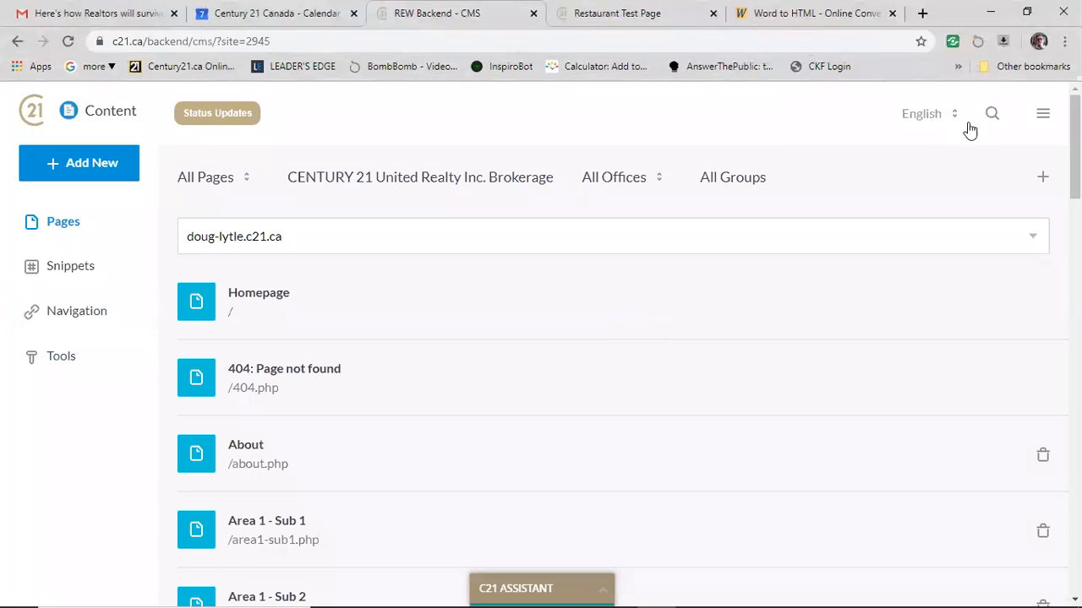
left_click(1041, 113)
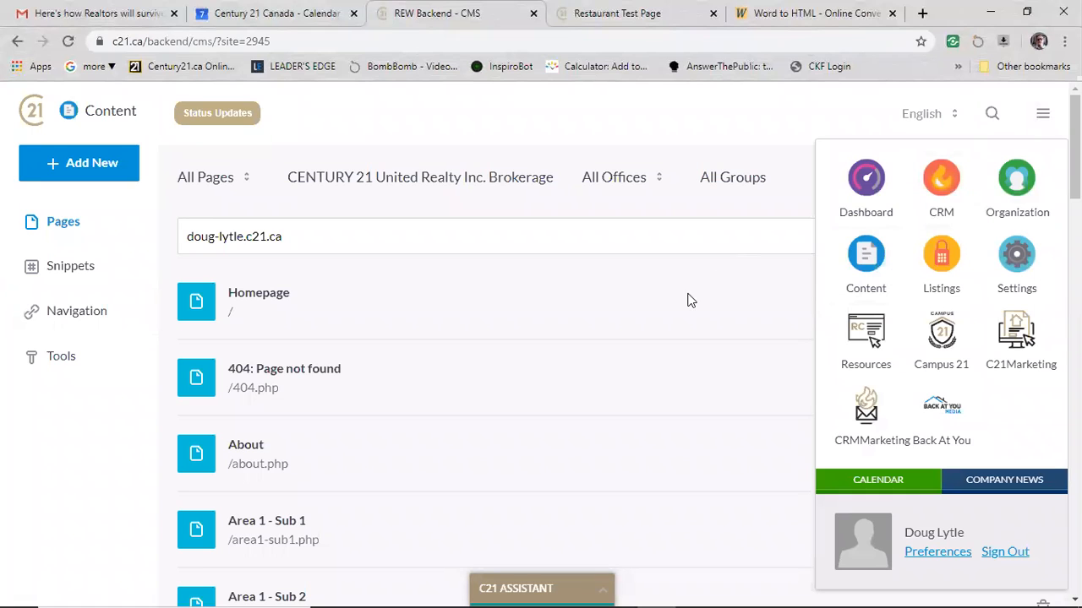
left_click(716, 252)
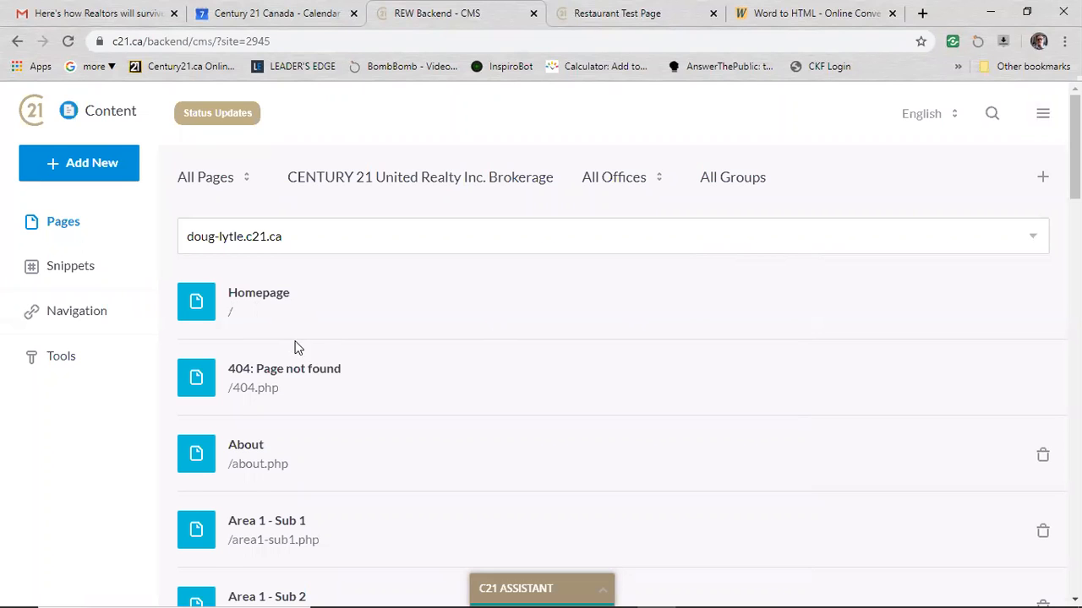
scroll(346, 348, "down", 3)
scroll(342, 355, "down", 8)
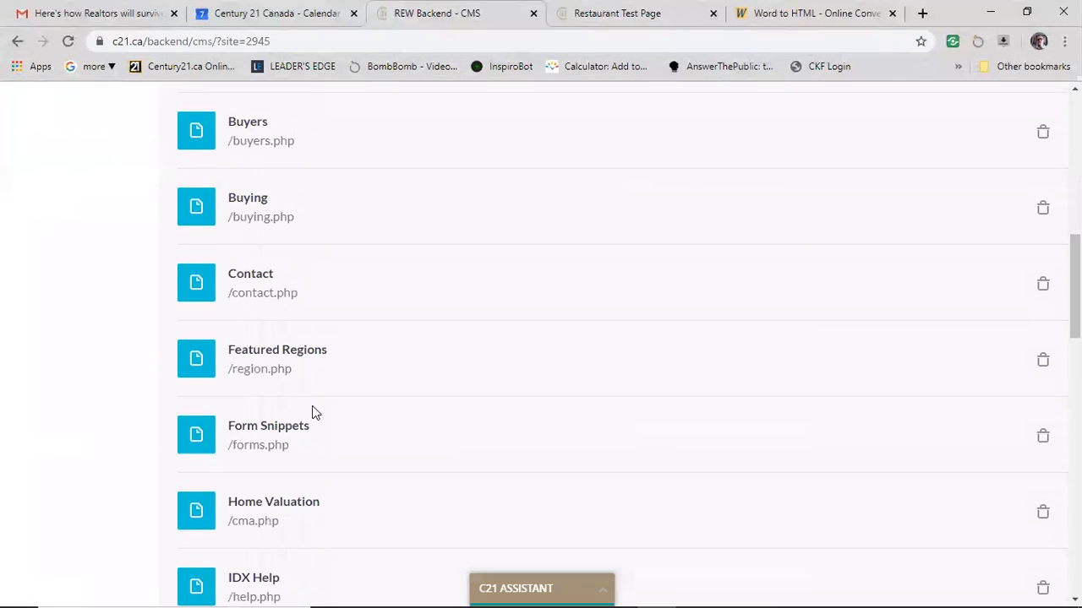
scroll(371, 393, "down", 4)
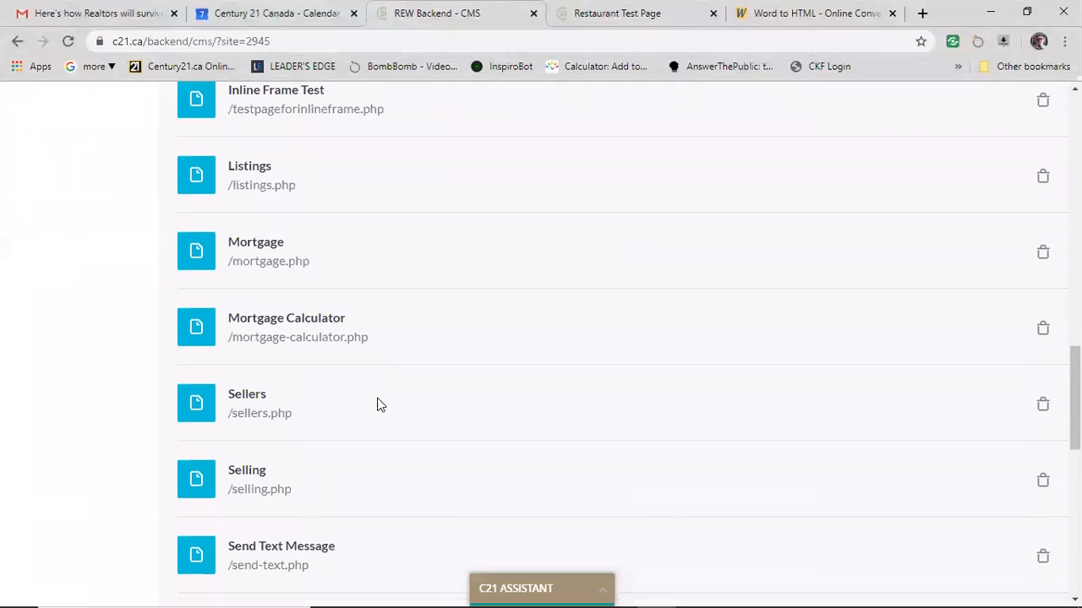
scroll(397, 422, "up", 7)
scroll(410, 433, "up", 10)
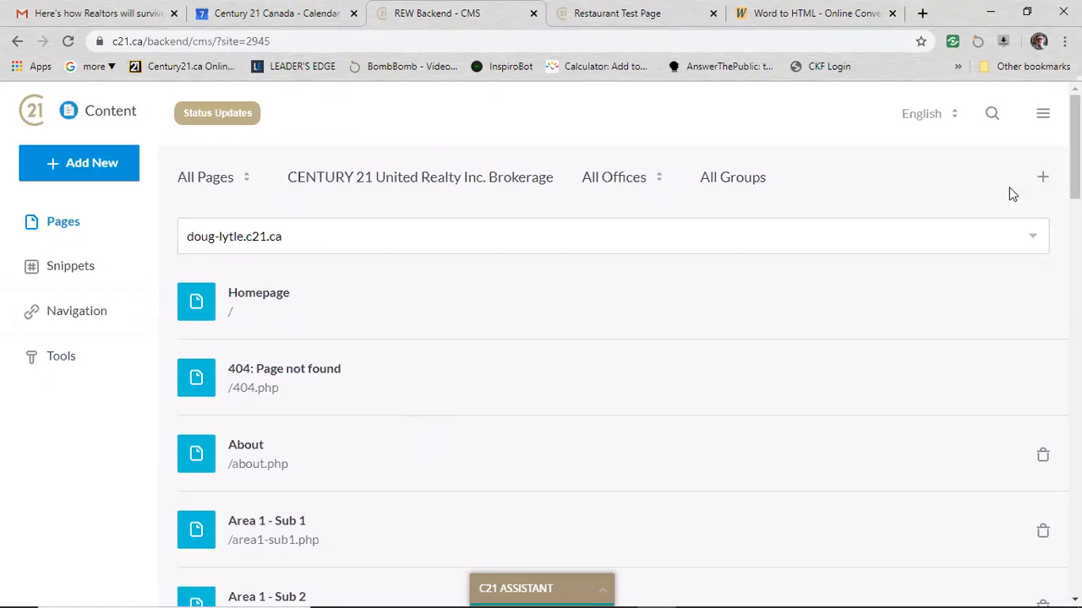
Add a new page to the agent site and title it "Restaurant Take Out Locations".
left_click(1044, 181)
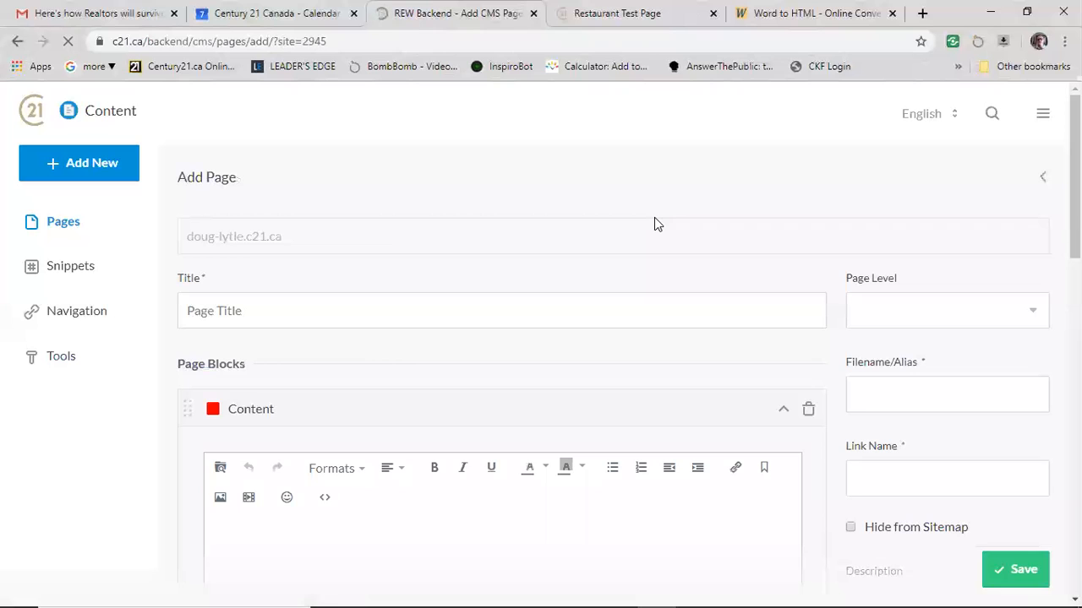
scroll(154, 467, "down", 2)
scroll(154, 466, "up", 2)
left_click(244, 312)
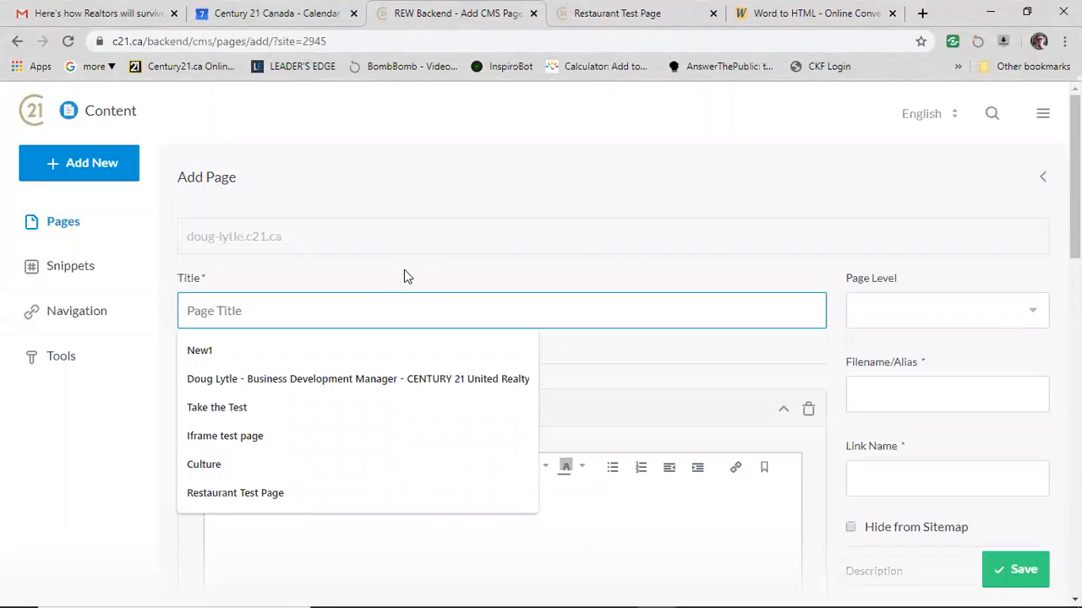
type("Rest")
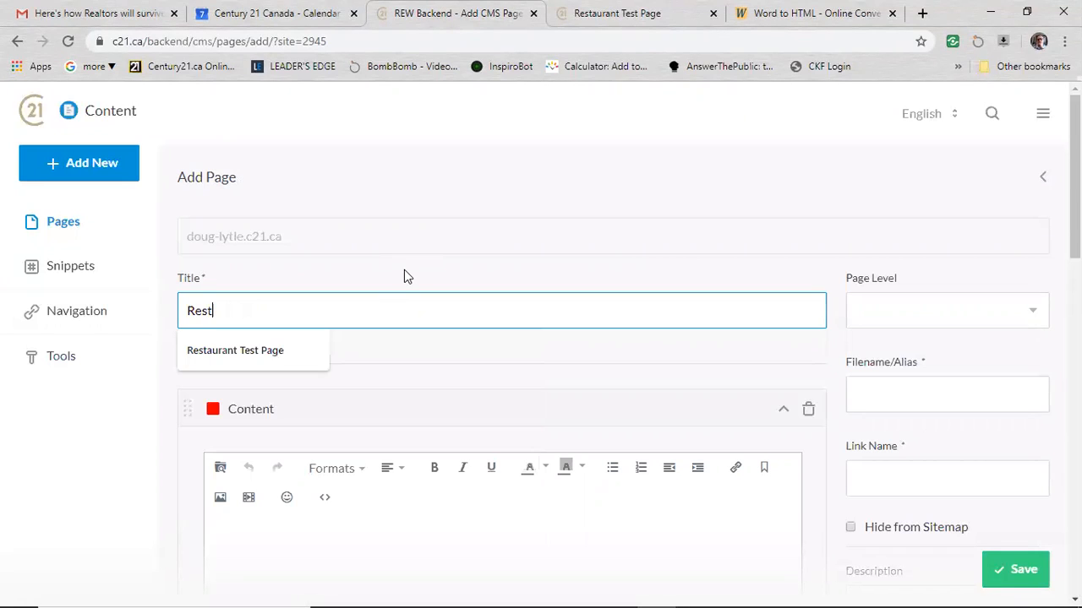
type("aurant ")
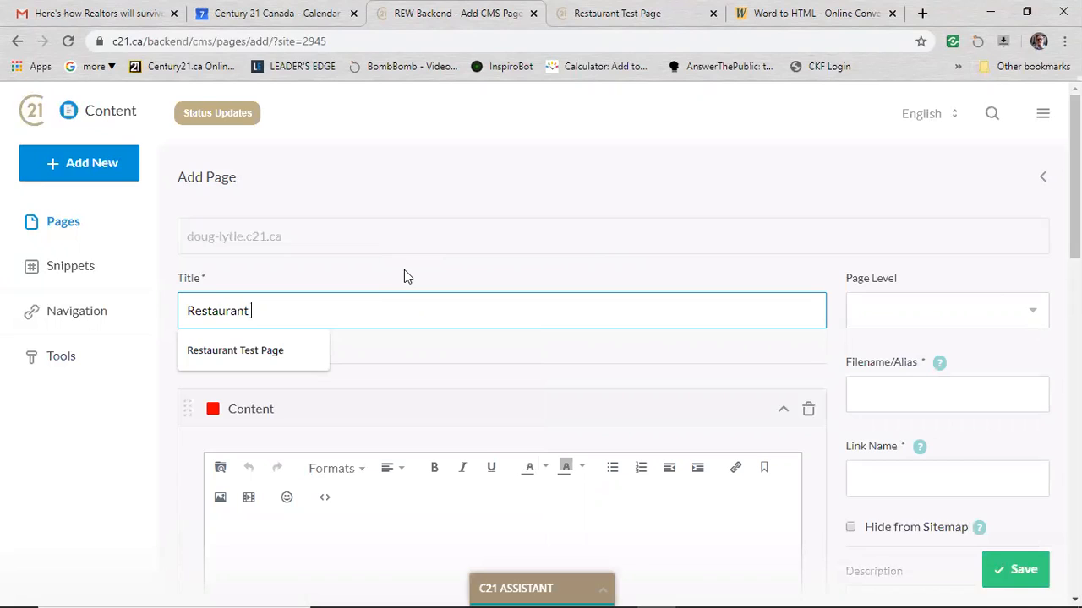
type("Take Out ")
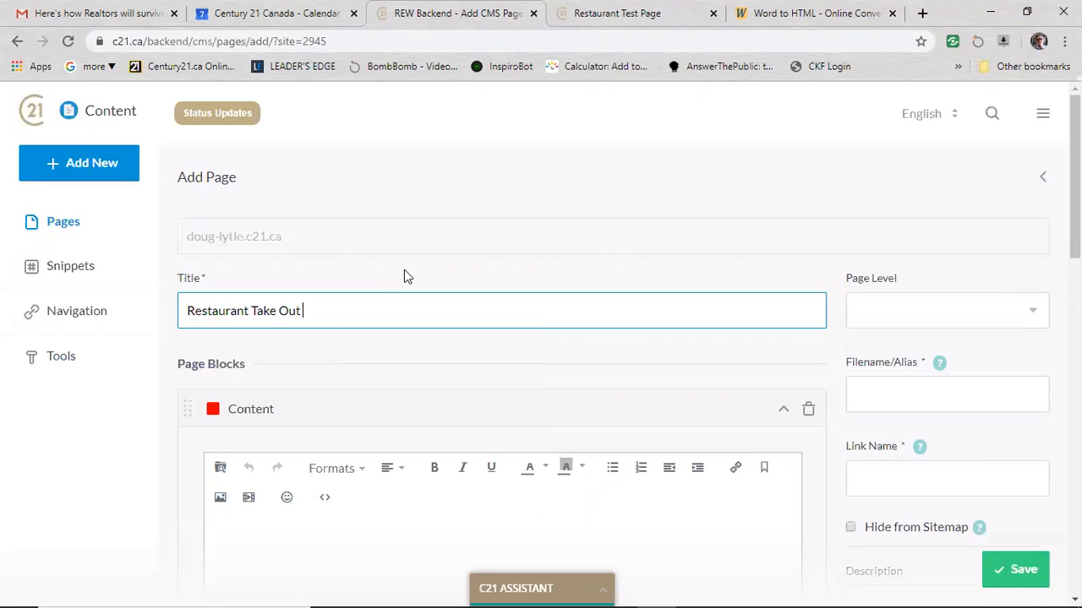
type("Locations")
Set the new page's filename to "restaurant-take-out-locations" and its link name to "Take Out Options!".
scroll(917, 317, "down", 1)
left_click(917, 317)
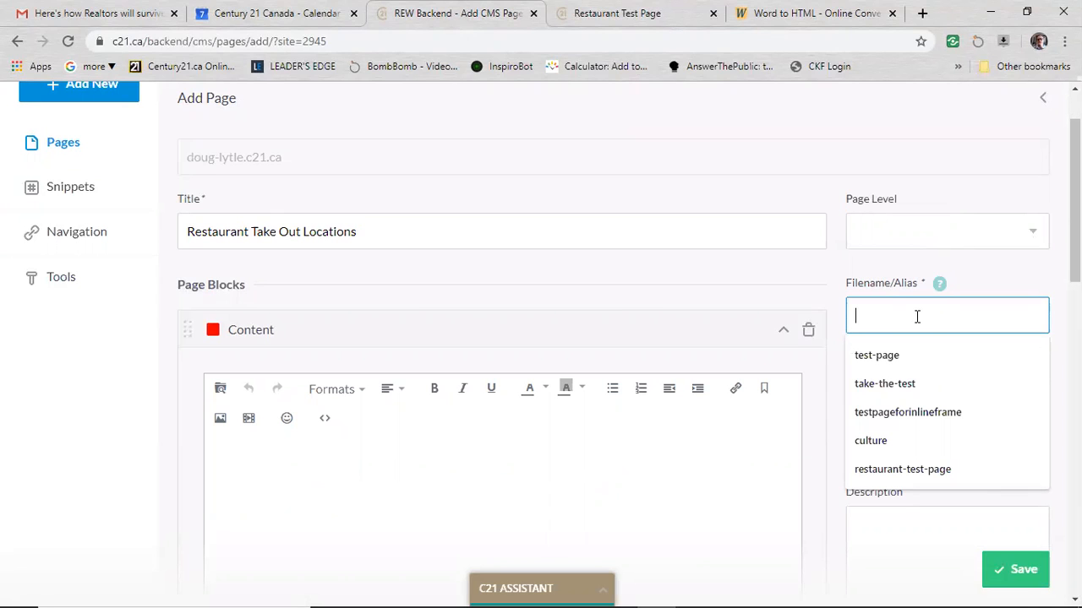
type("rest")
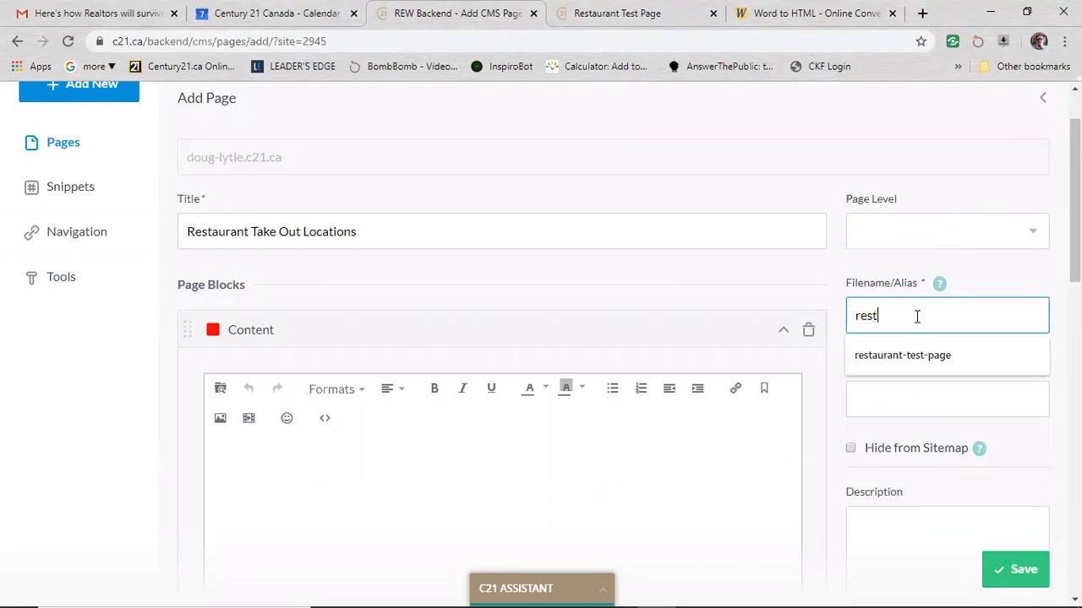
type("aurant-ta")
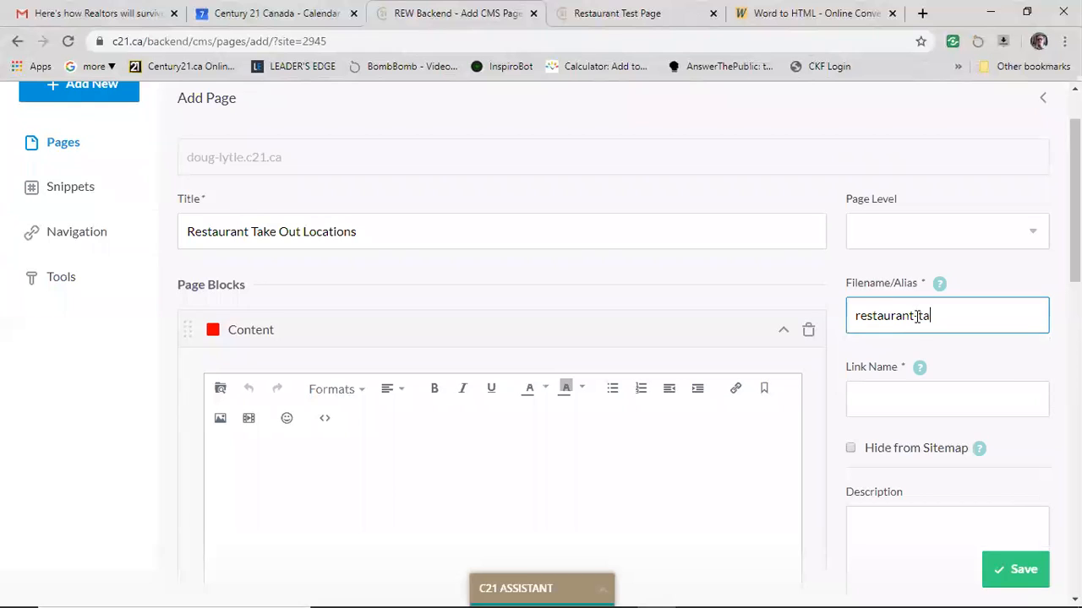
type("ke-out-locations")
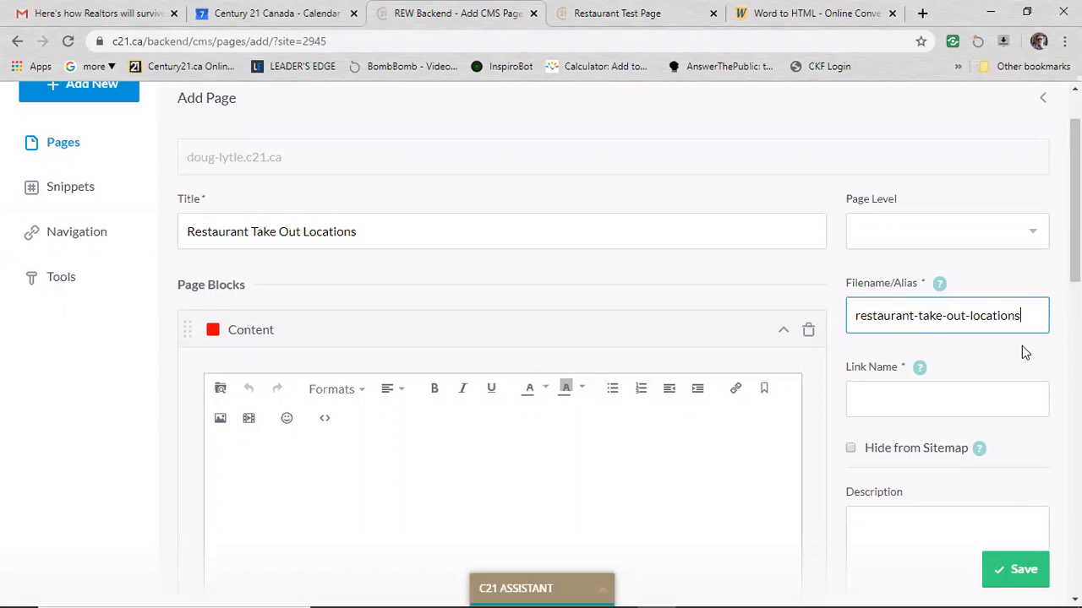
left_click(966, 402)
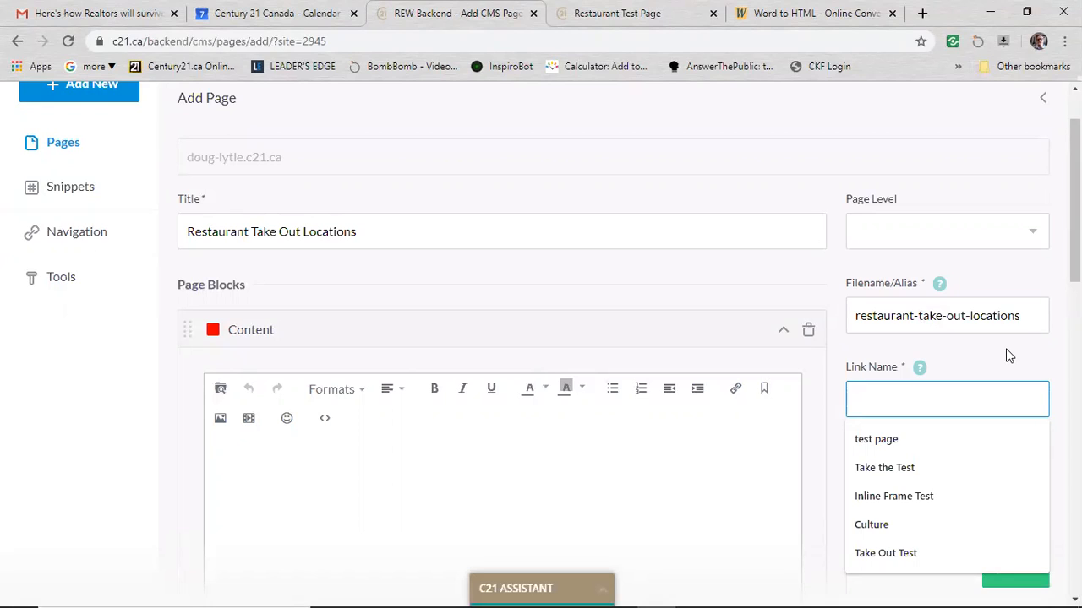
type("Take Out Options")
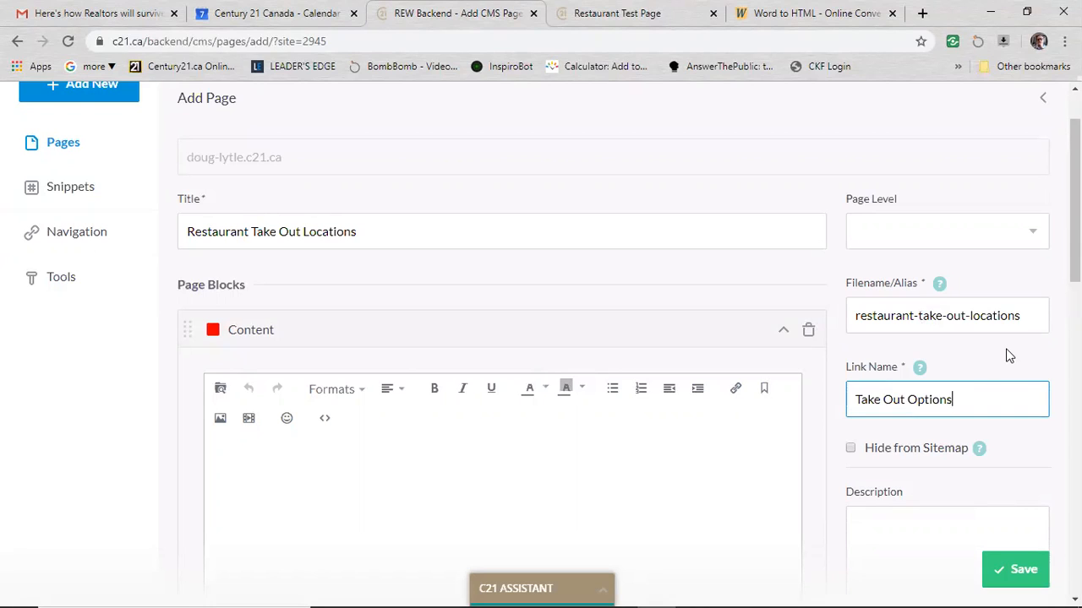
type("!")
Examine the rest of the new page's form: content editor, widgets, footer, page templates and Open House Weekend CTA setting.
scroll(1000, 361, "down", 2)
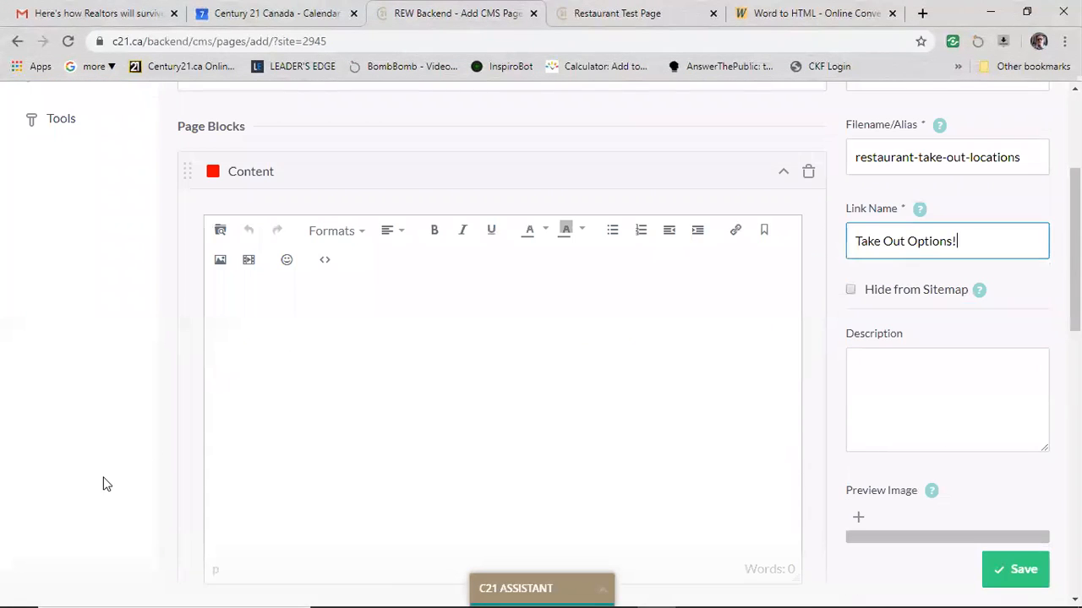
scroll(162, 381, "down", 2)
scroll(157, 398, "up", 3)
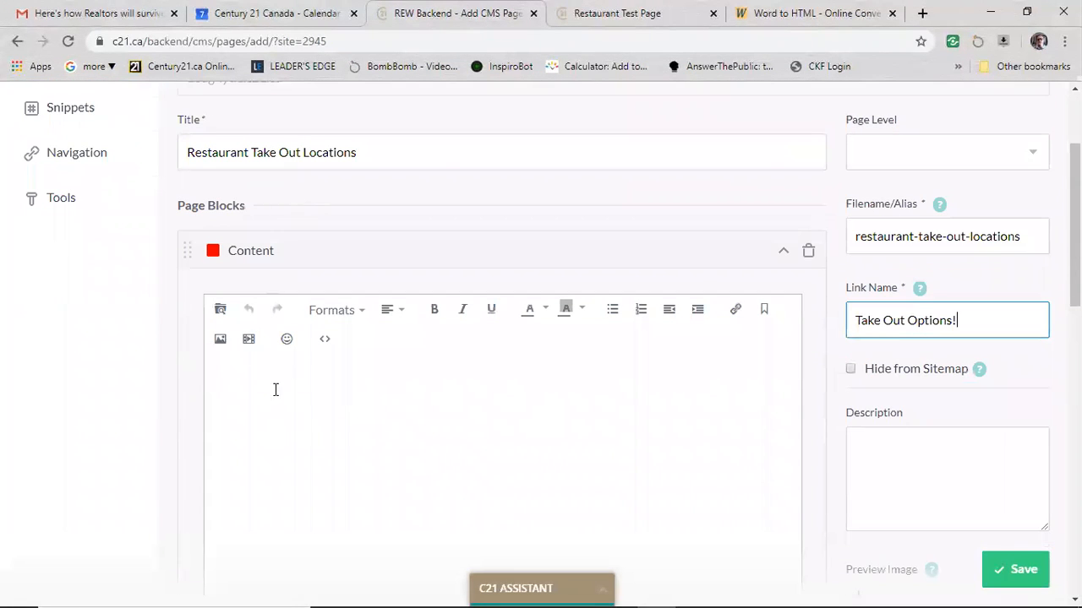
scroll(176, 427, "down", 3)
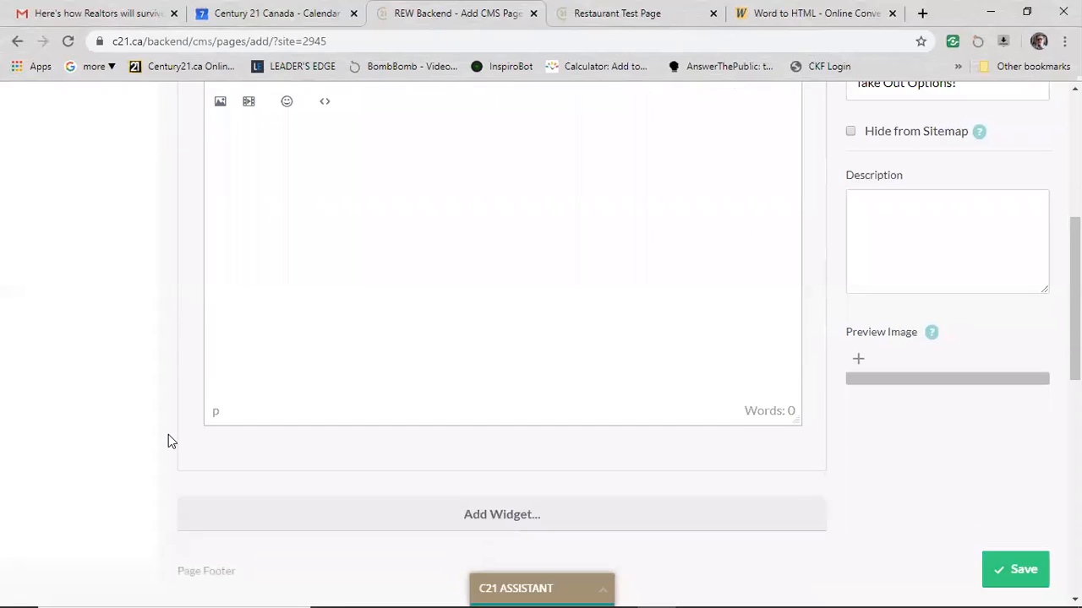
scroll(168, 435, "down", 2)
scroll(165, 416, "down", 1)
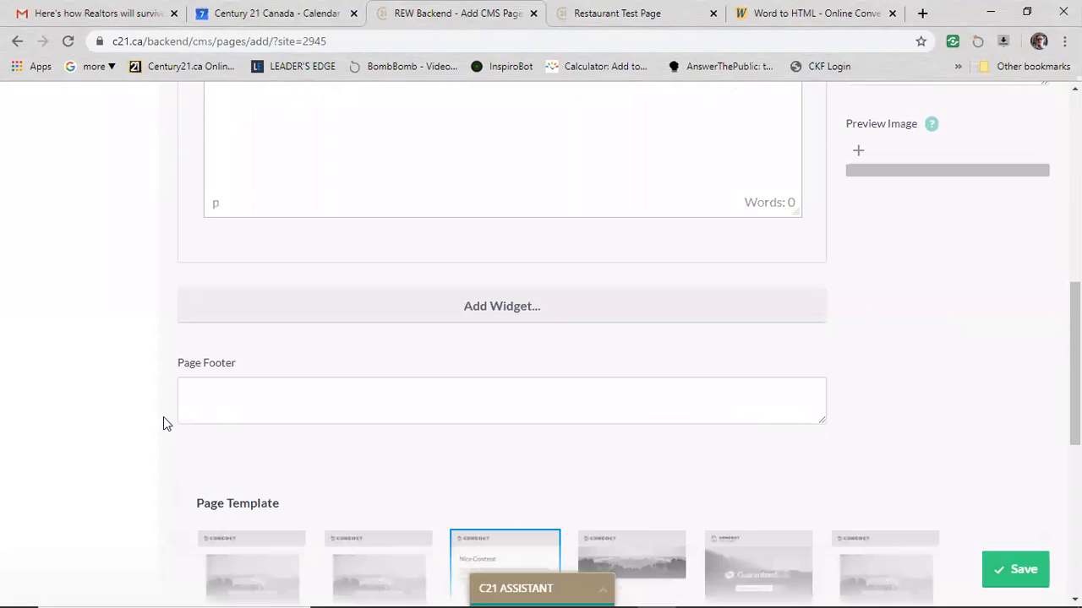
scroll(161, 416, "down", 1)
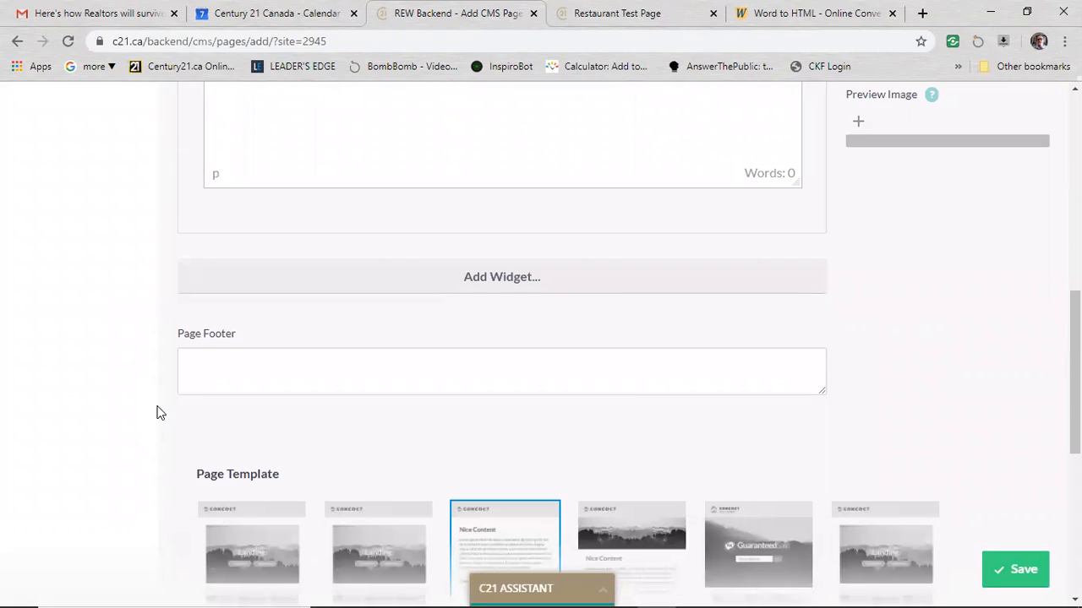
scroll(141, 373, "down", 3)
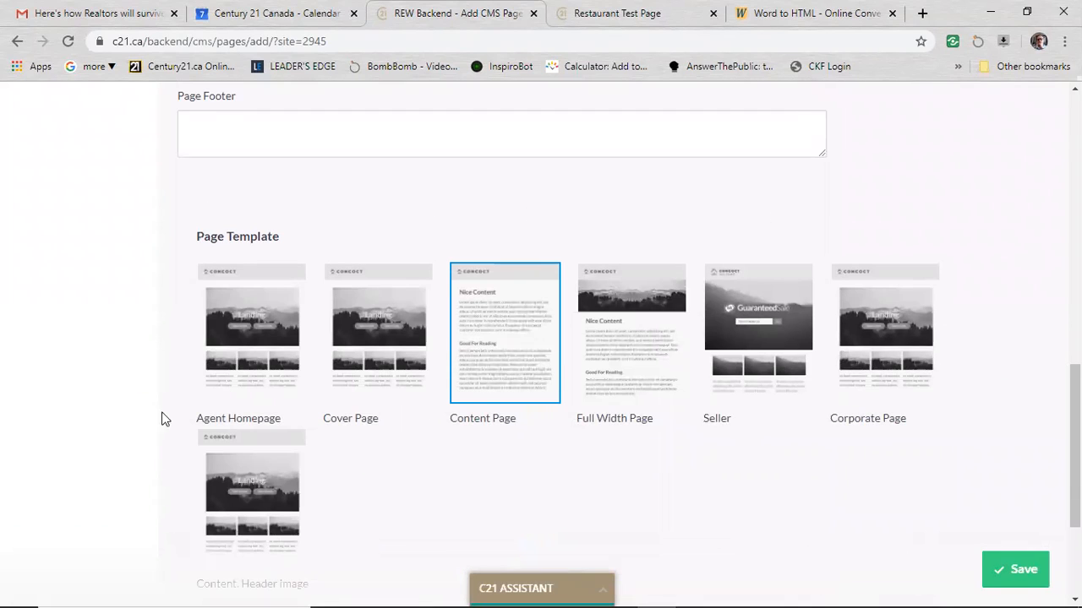
scroll(150, 406, "down", 3)
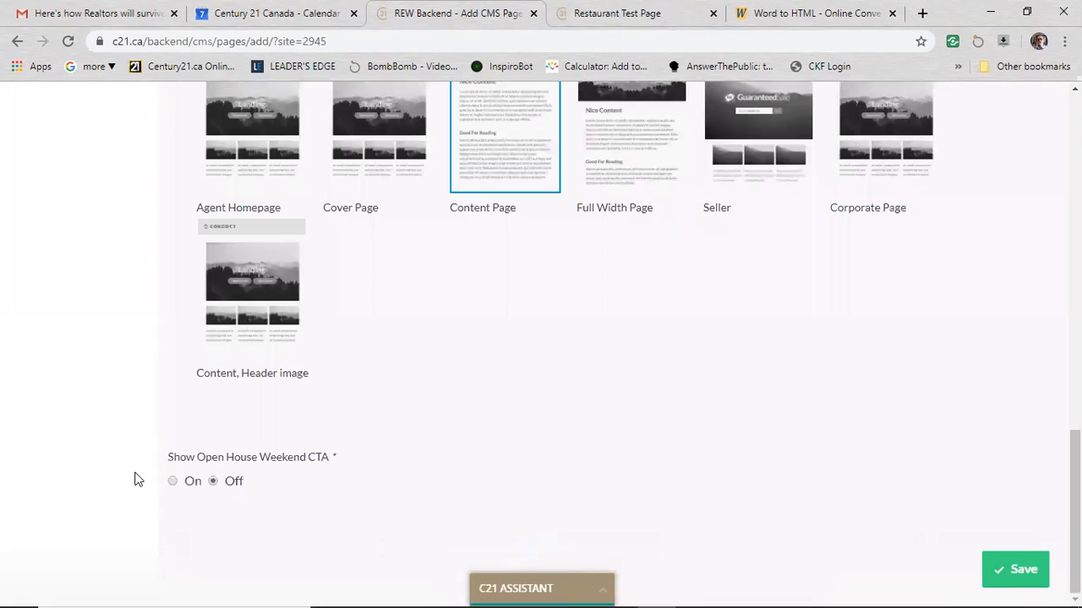
Review the available page templates and compare them with the header layout of the existing Restaurant Test Page.
scroll(143, 453, "up", 4)
scroll(152, 483, "up", 1)
scroll(149, 479, "down", 1)
scroll(136, 467, "down", 2)
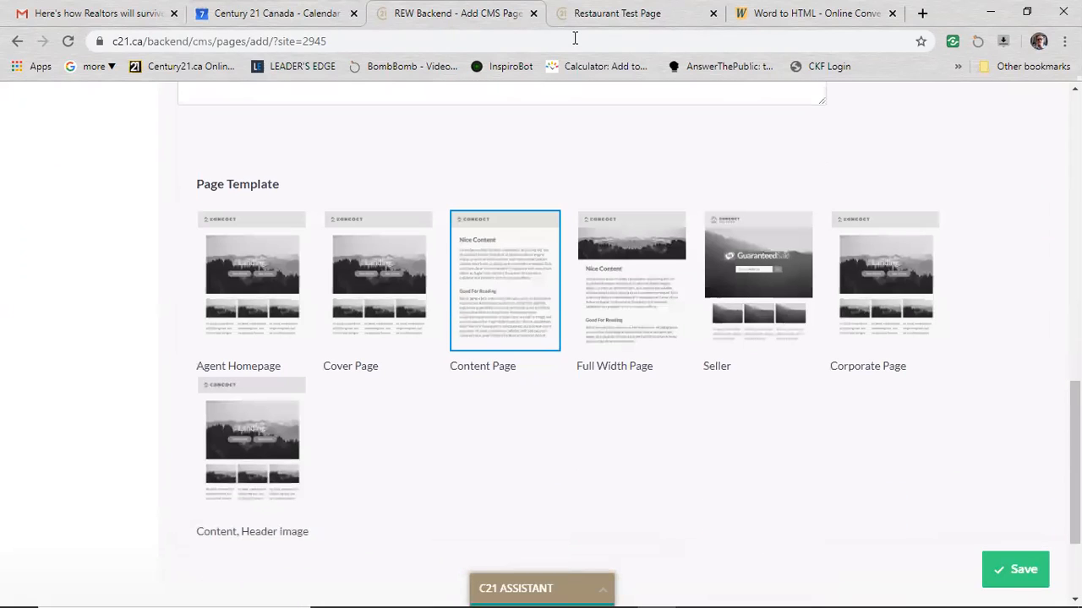
left_click(609, 13)
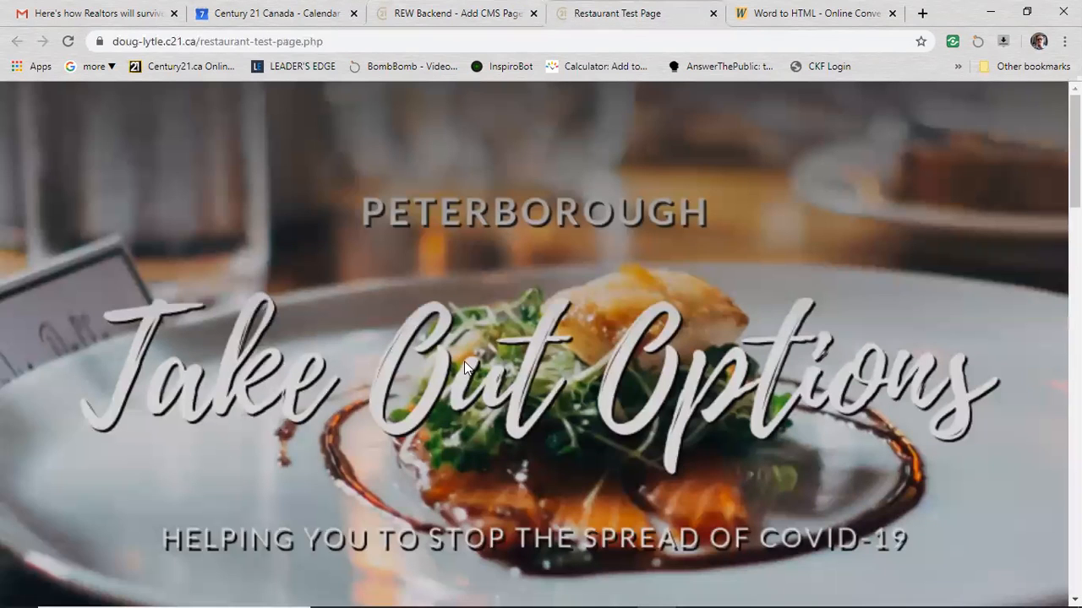
scroll(690, 371, "down", 2)
scroll(524, 427, "up", 2)
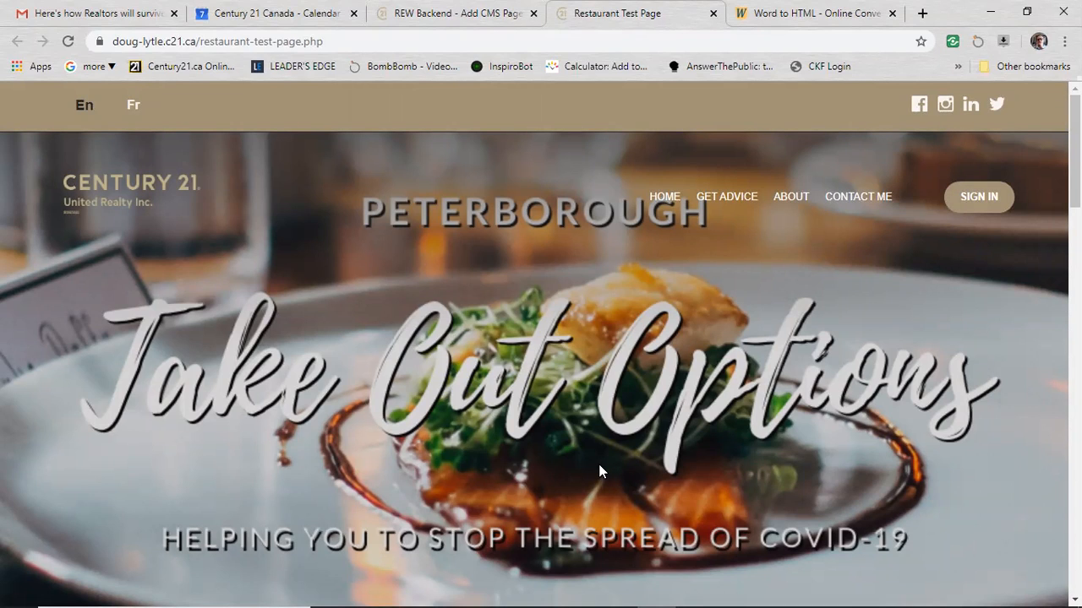
key("ctrl+shift+Tab")
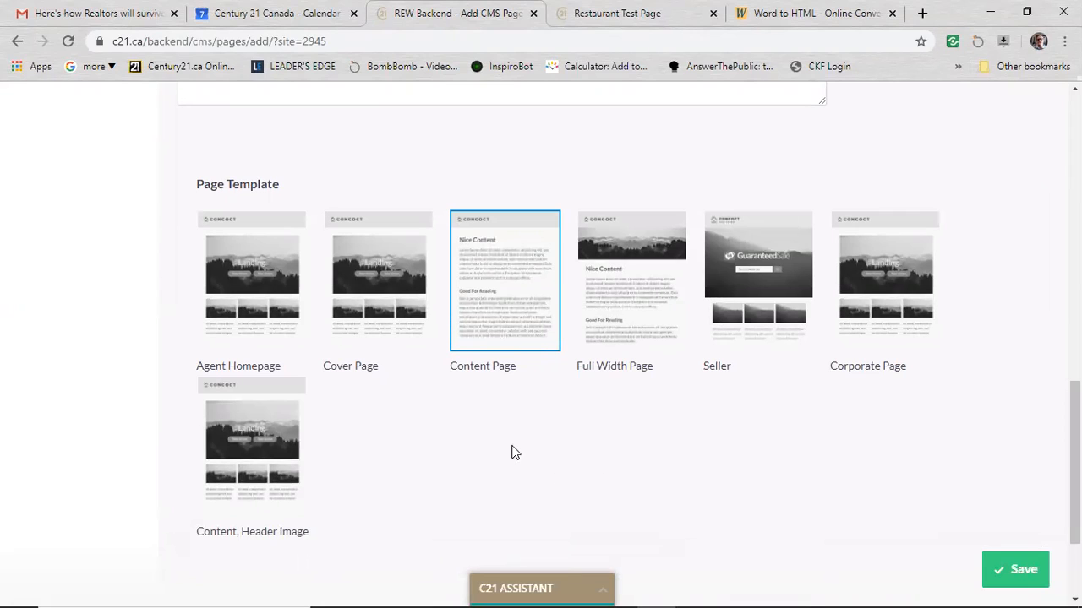
Try the Full Width Page template for the new page and check which form options it offers.
scroll(462, 453, "up", 15)
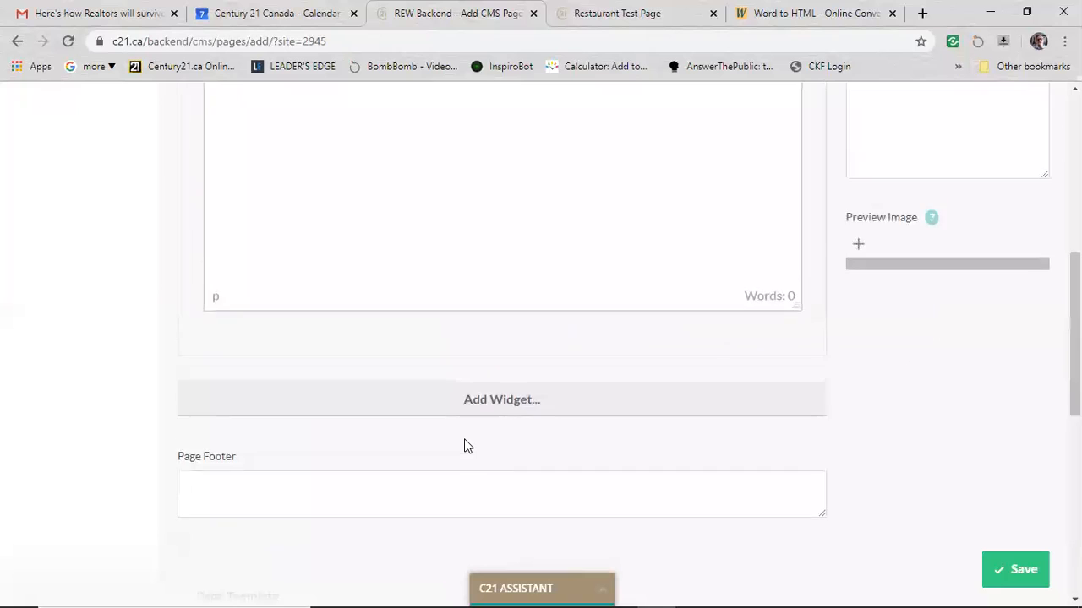
scroll(488, 421, "down", 15)
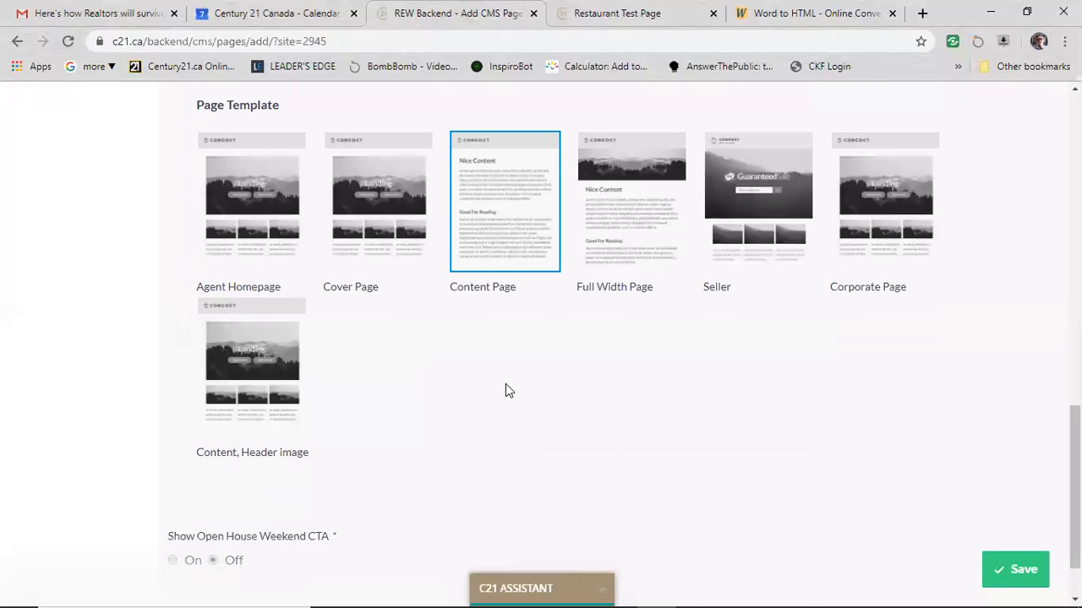
left_click(617, 223)
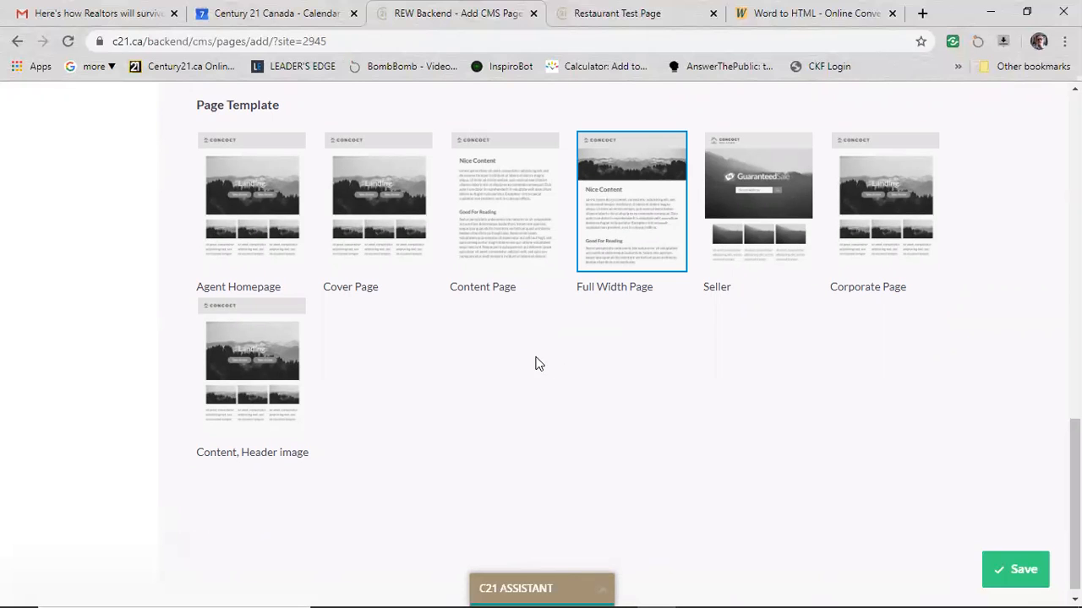
scroll(135, 417, "down", 1)
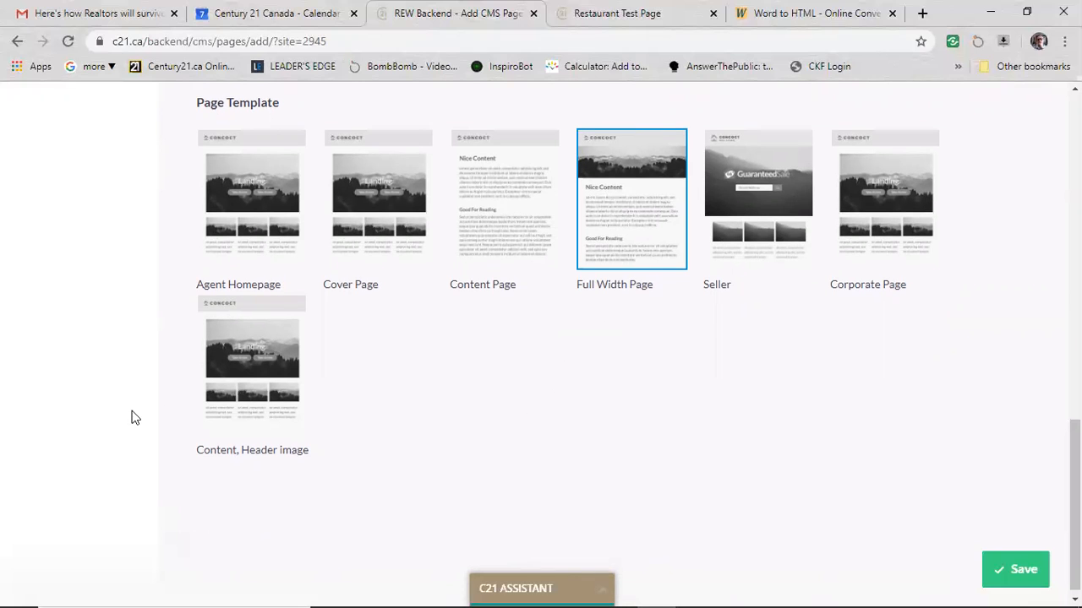
scroll(161, 393, "up", 6)
scroll(166, 392, "down", 5)
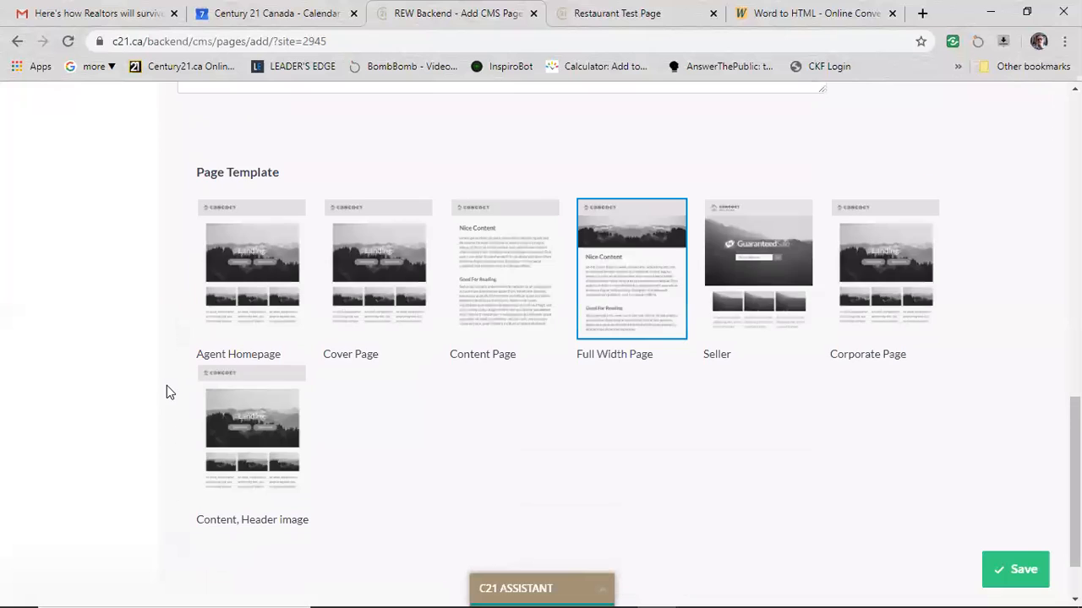
scroll(168, 388, "down", 1)
scroll(166, 406, "up", 2)
scroll(164, 436, "down", 2)
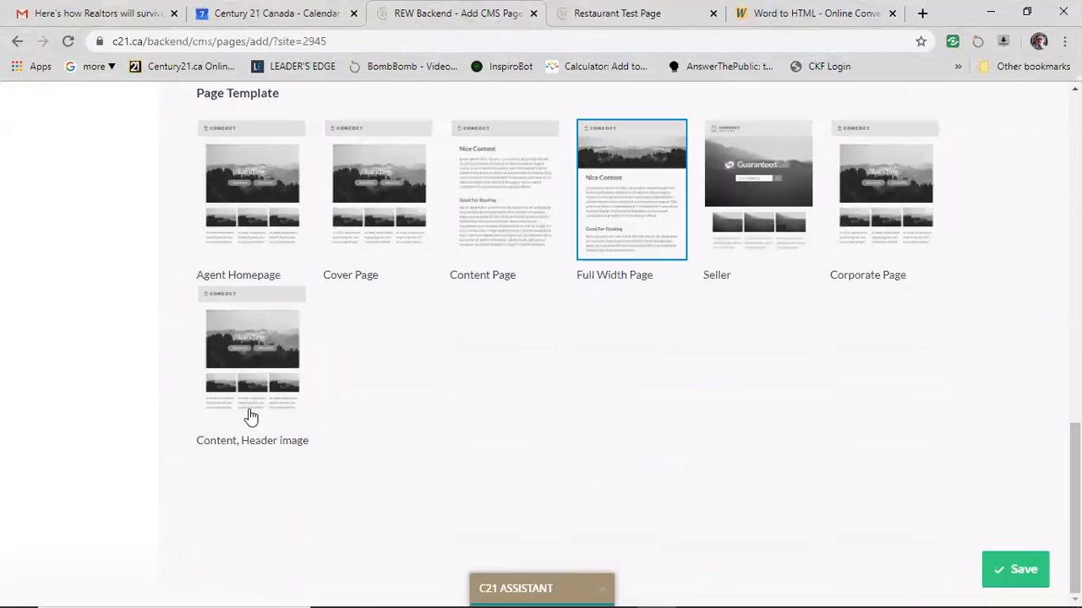
Choose the Cover Page template for the new page and keep Photo as its background type.
left_click(361, 195)
scroll(82, 408, "down", 3)
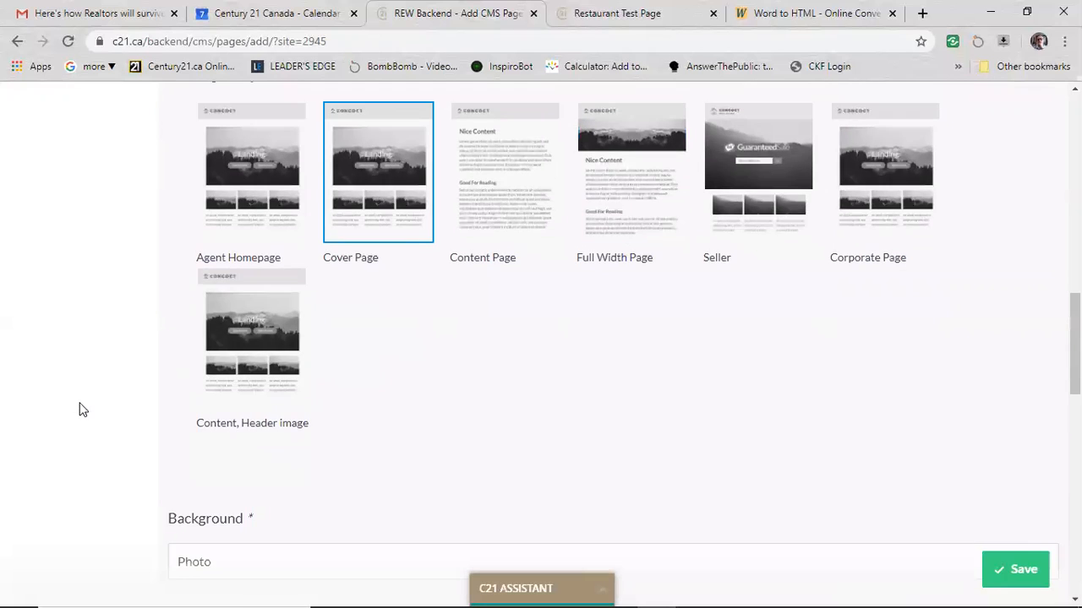
scroll(121, 347, "up", 2)
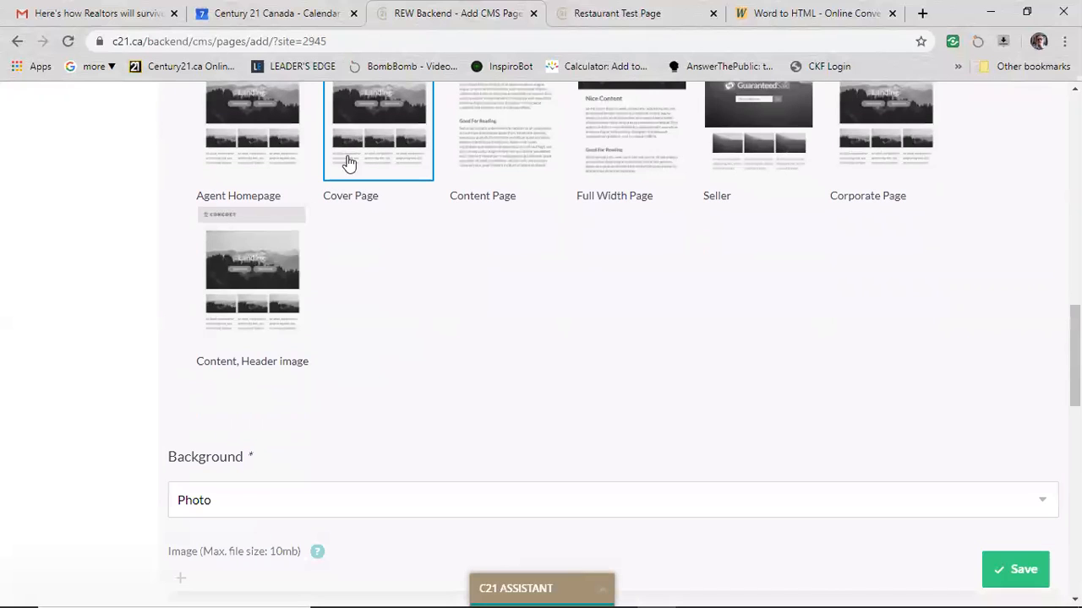
scroll(157, 374, "down", 3)
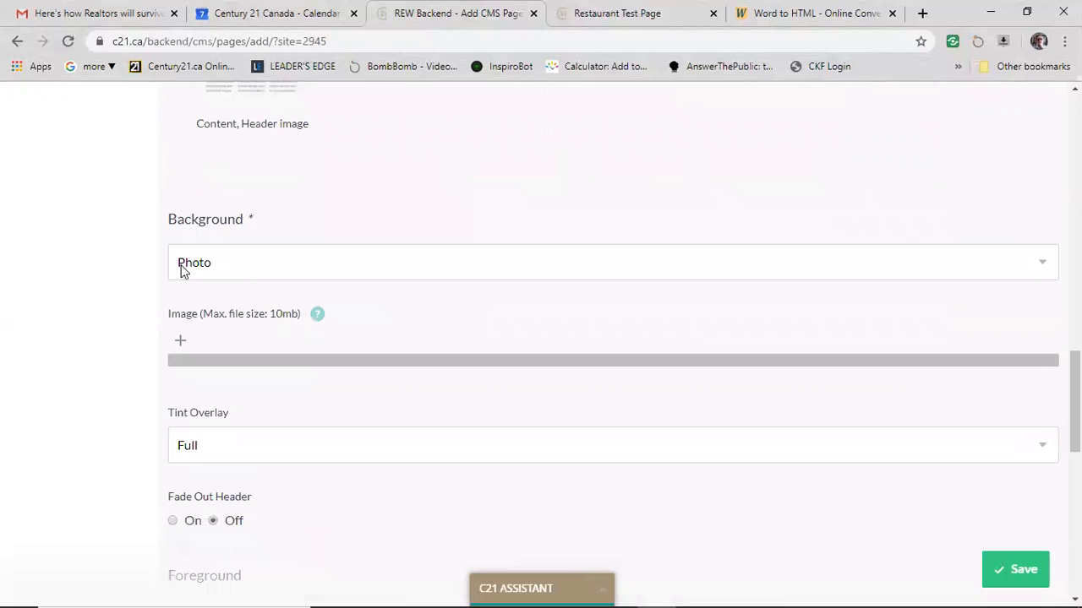
left_click(235, 269)
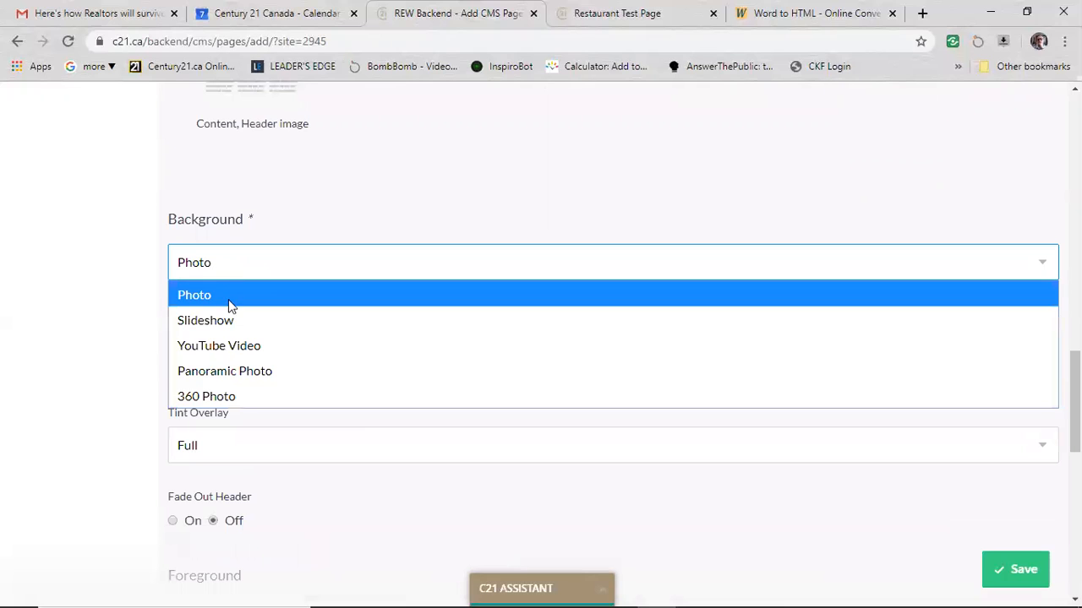
left_click(225, 263)
left_click(122, 308)
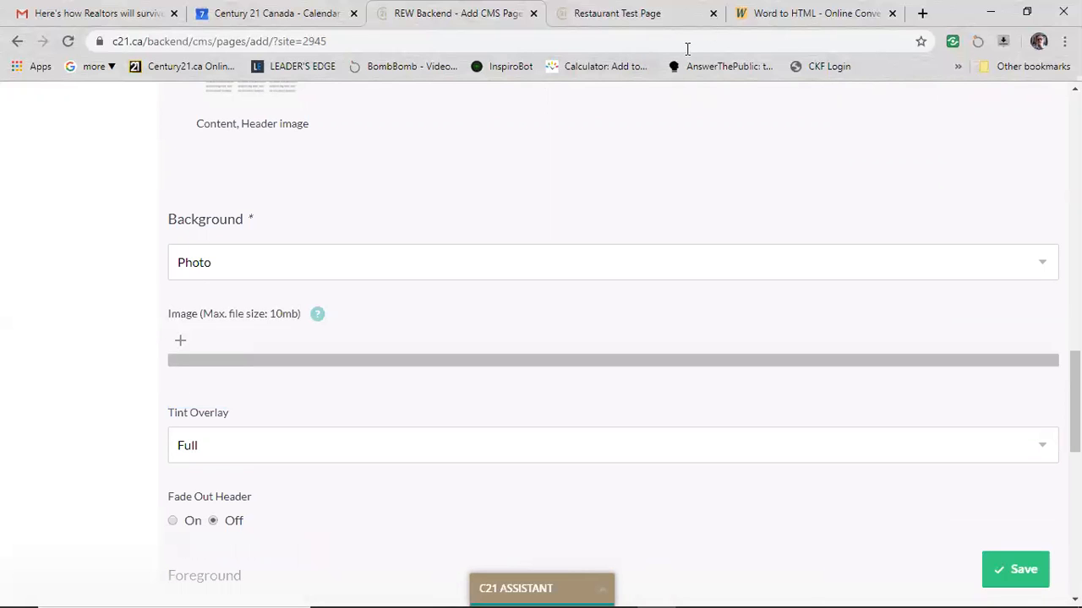
Upload "Take Out Options header image for websites 4" from Downloads as the new page's background image.
left_click(672, 15)
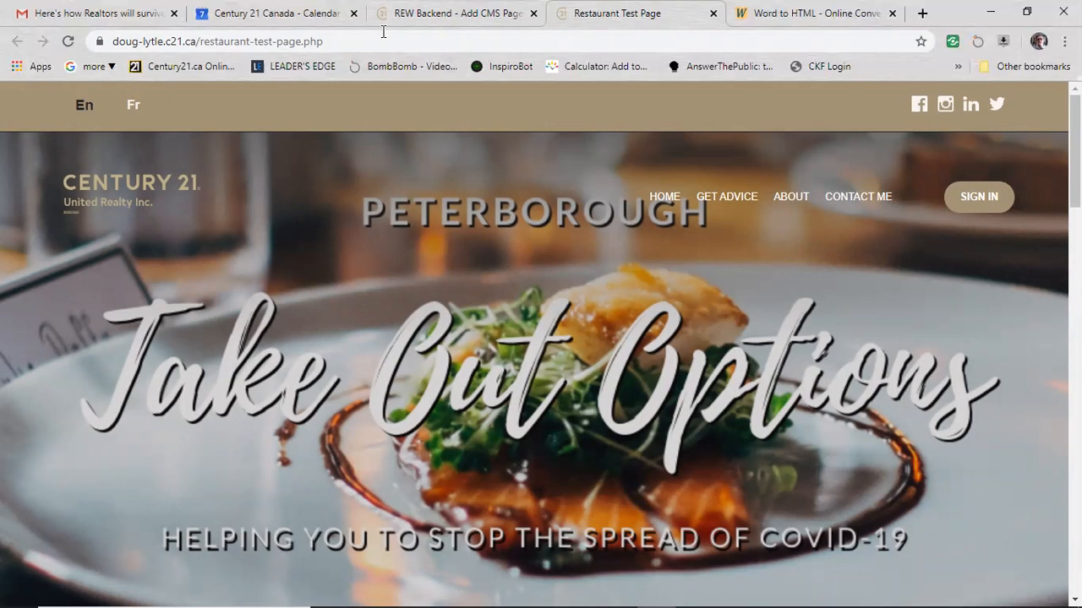
left_click(406, 14)
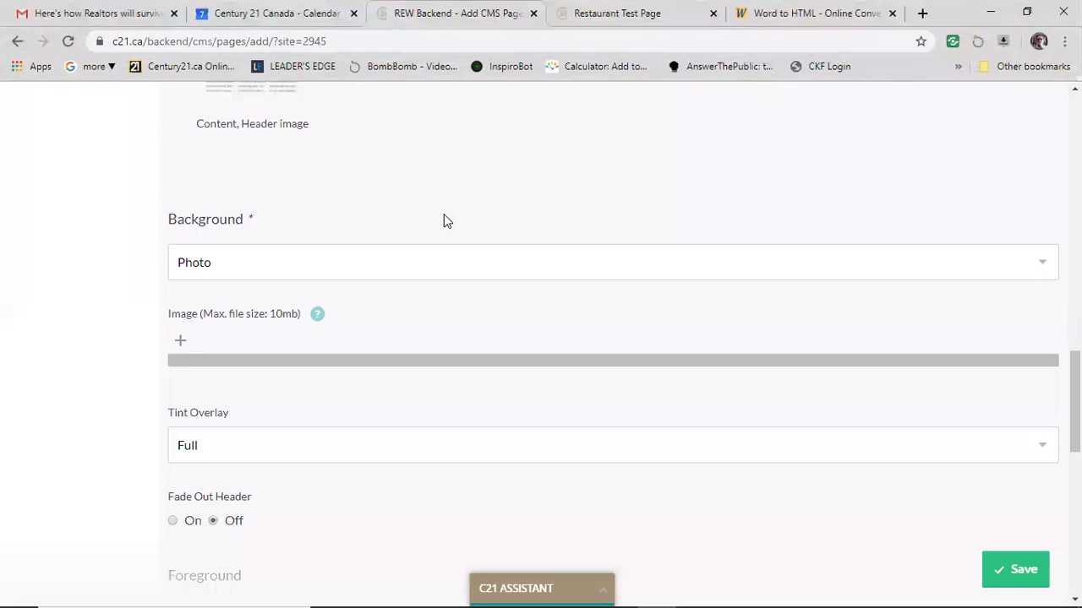
left_click(180, 340)
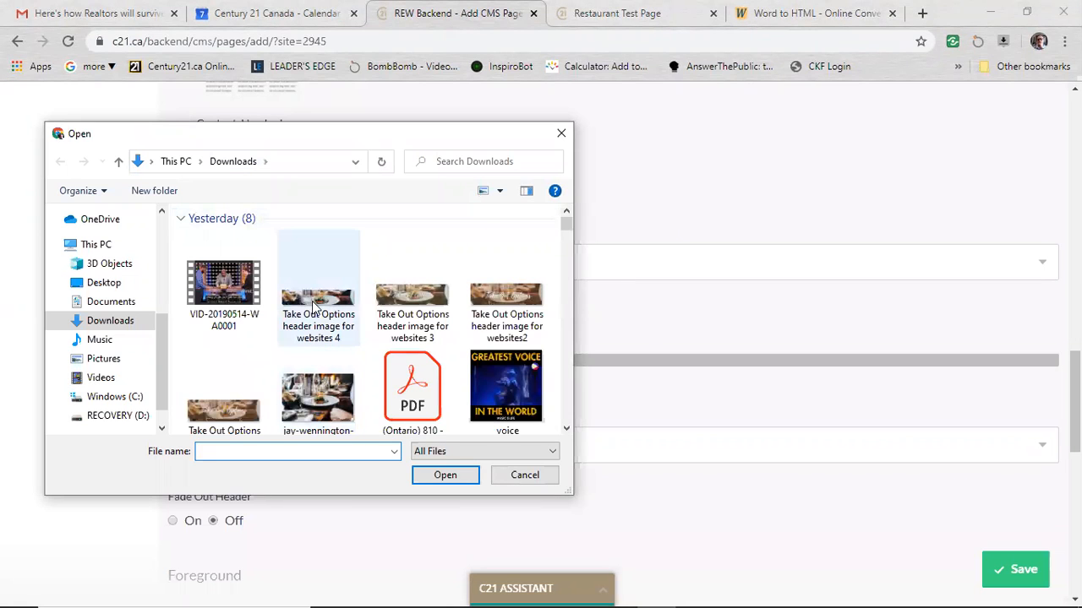
left_click(319, 330)
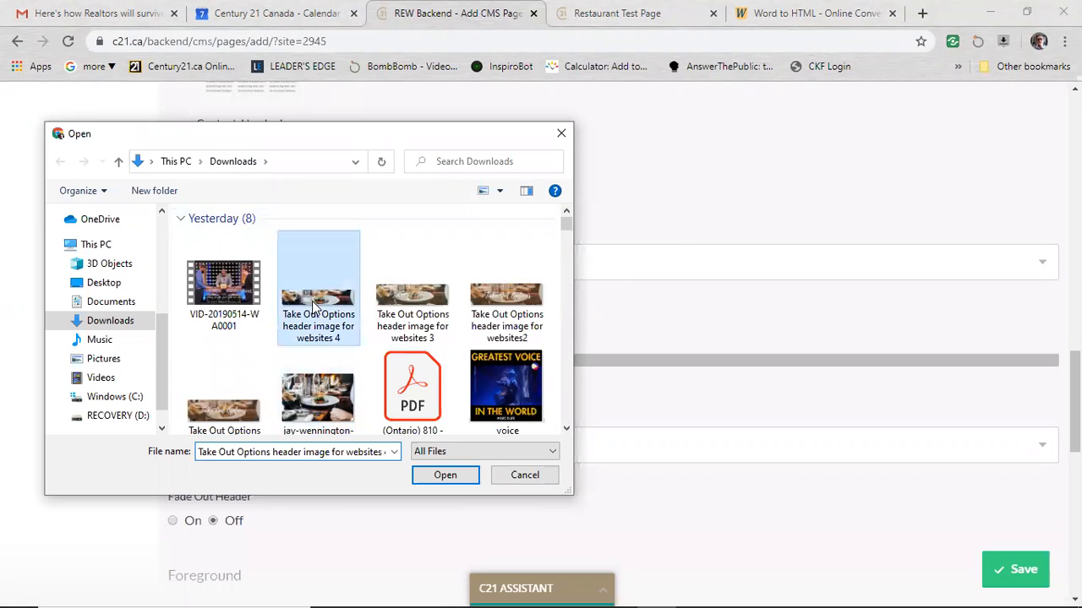
left_click(446, 475)
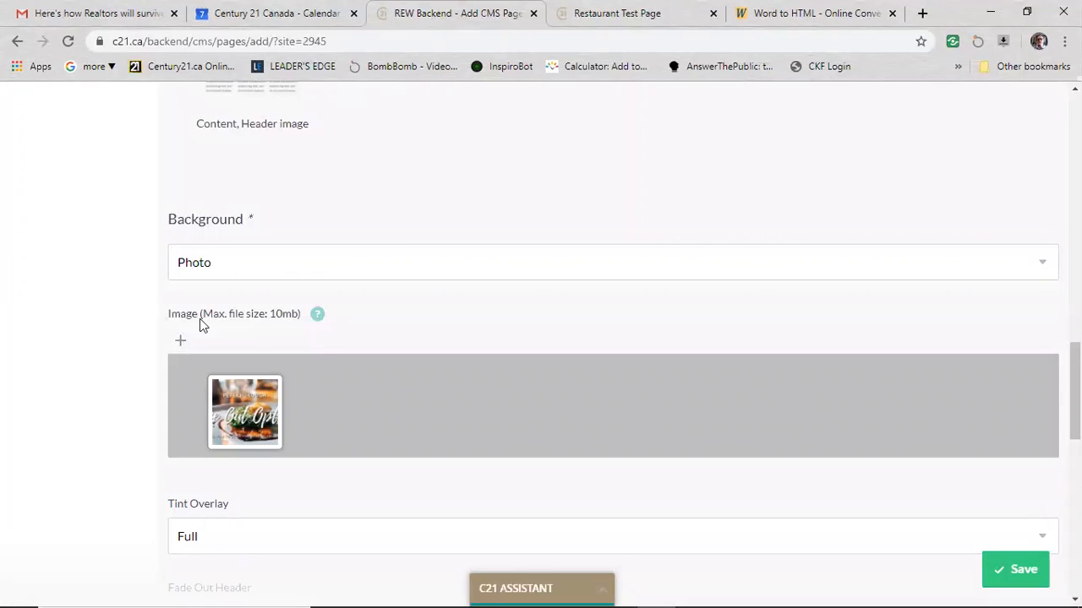
mouse_move(319, 320)
Examine how the header image is displayed on the Restaurant Test Page, and return to the new page's form.
left_click(667, 15)
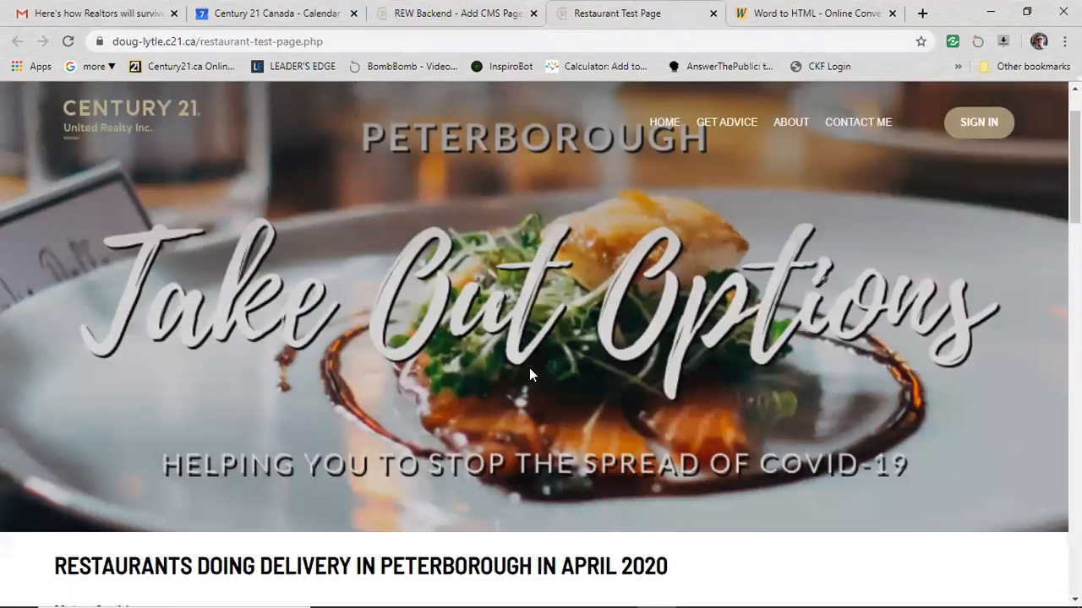
scroll(529, 373, "down", 2)
scroll(567, 428, "up", 3)
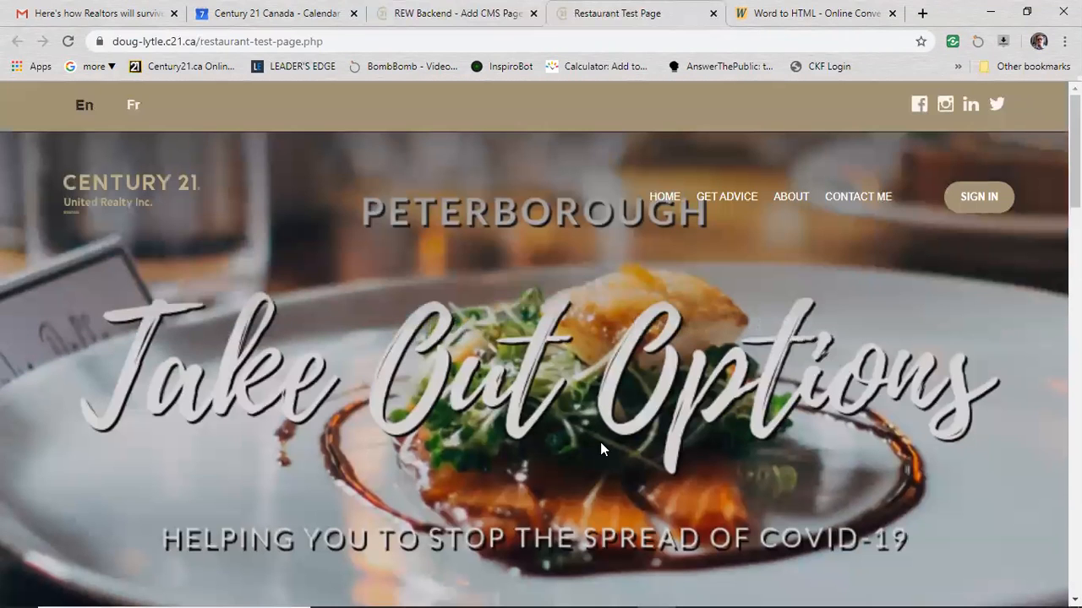
scroll(668, 440, "down", 1)
scroll(718, 427, "up", 1)
left_click(414, 26)
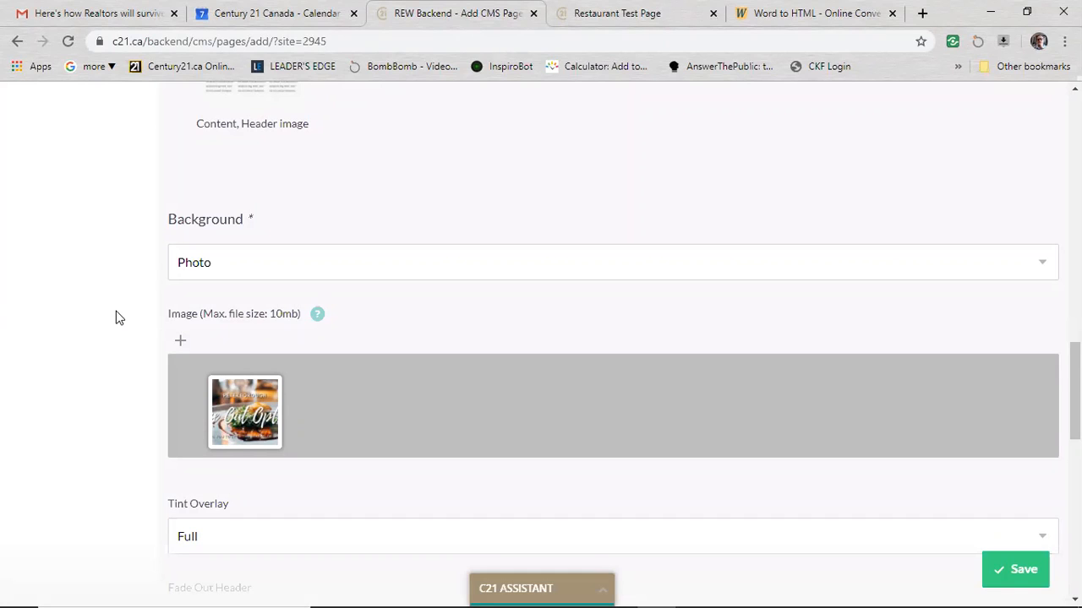
Set the background image's tint overlay to None, using the Restaurant Test Page's header as reference.
scroll(110, 365, "down", 2)
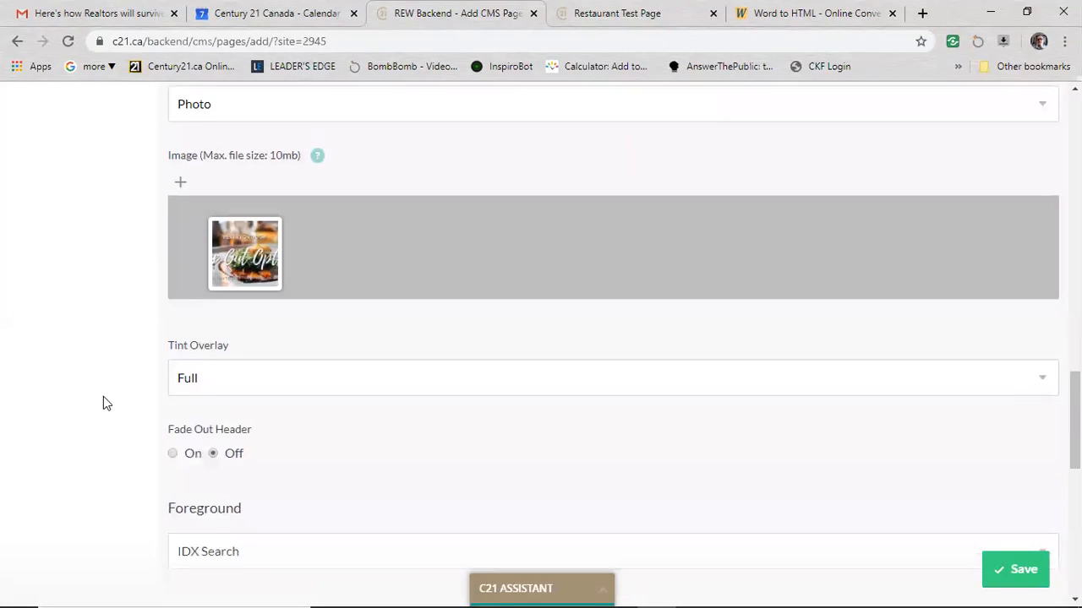
scroll(144, 381, "down", 1)
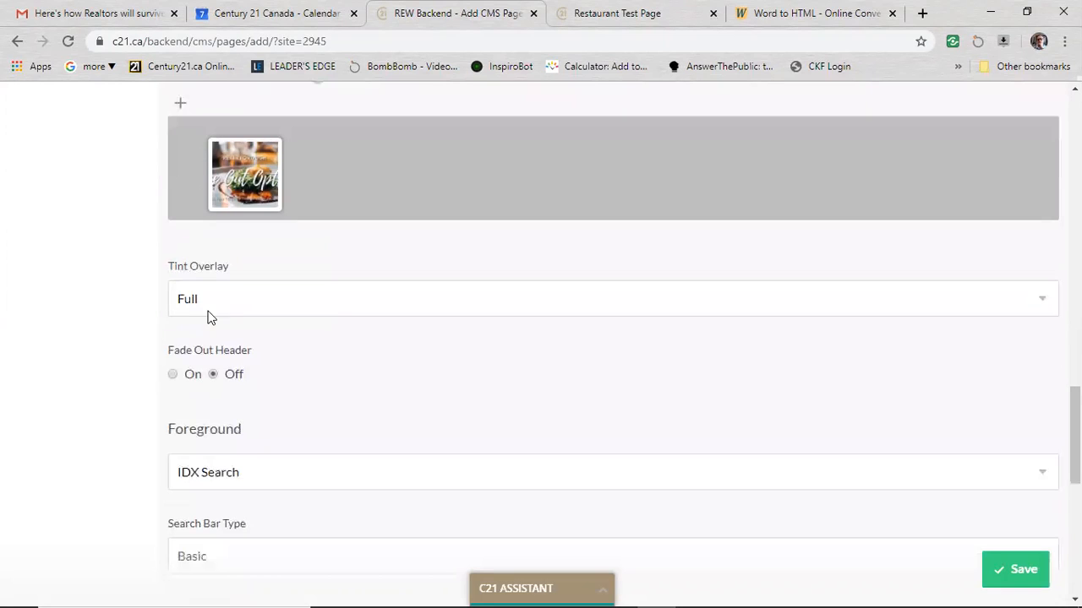
left_click(214, 301)
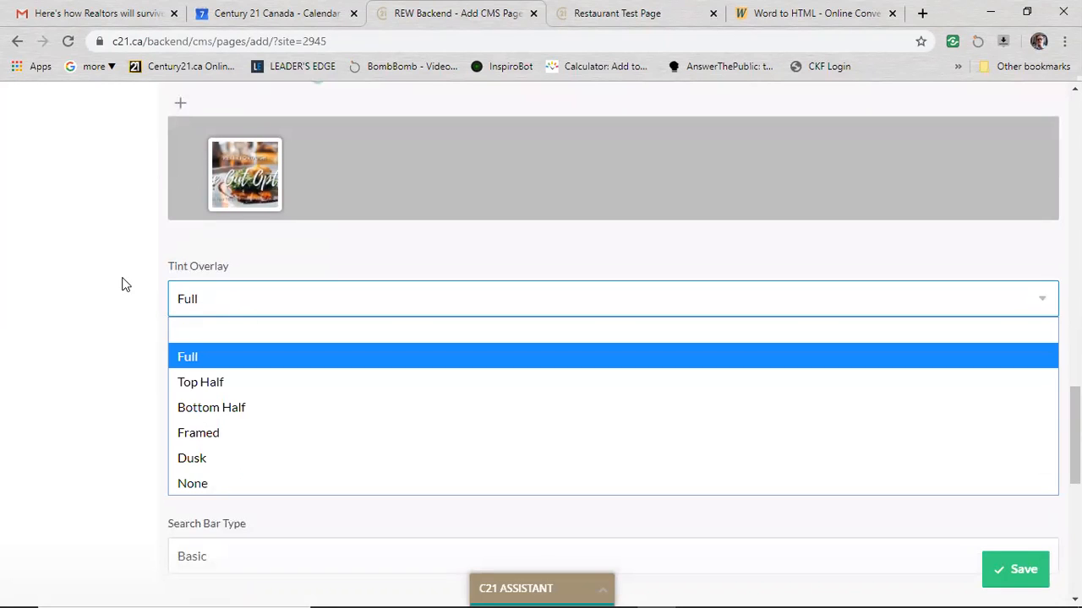
left_click(663, 14)
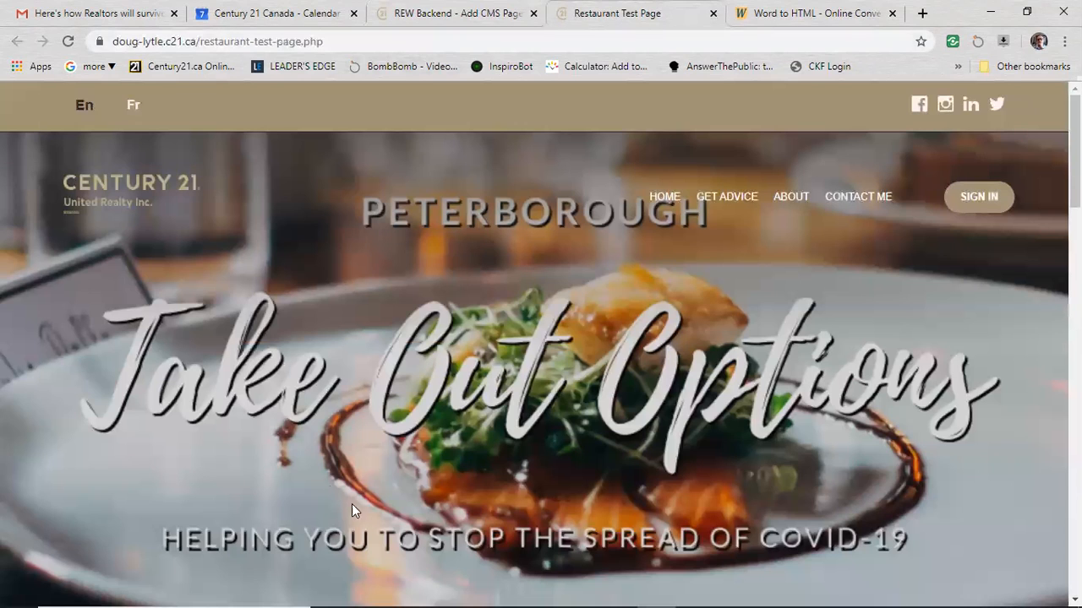
left_click(423, 14)
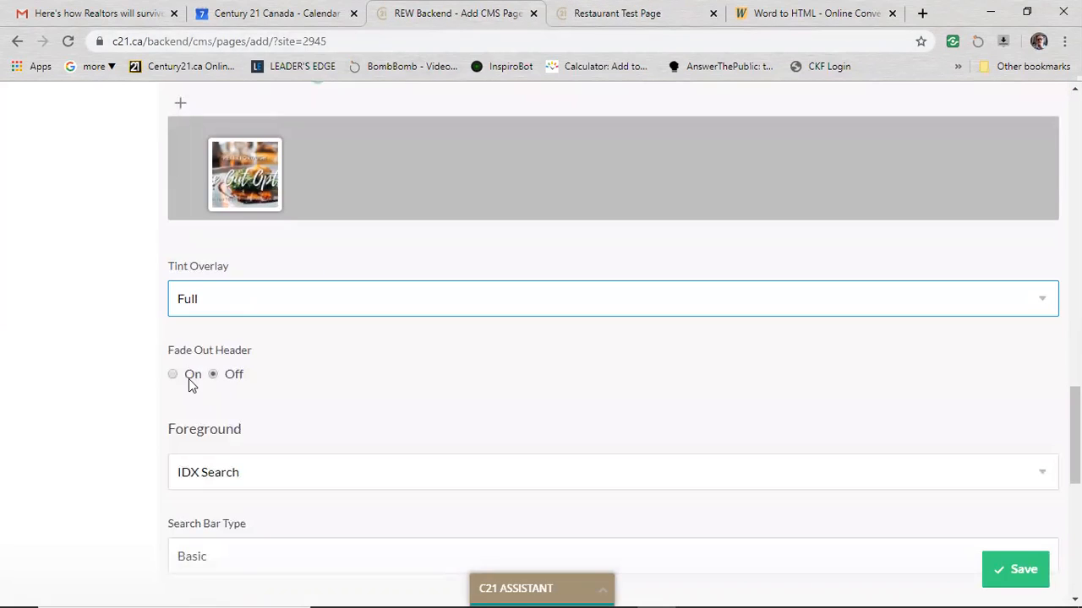
left_click(201, 297)
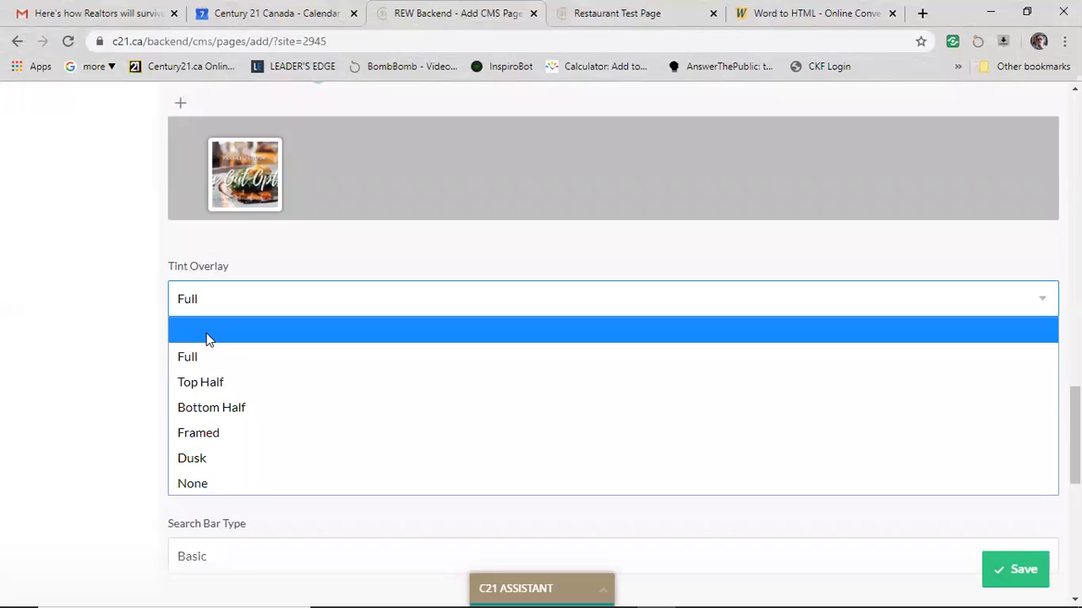
left_click(198, 485)
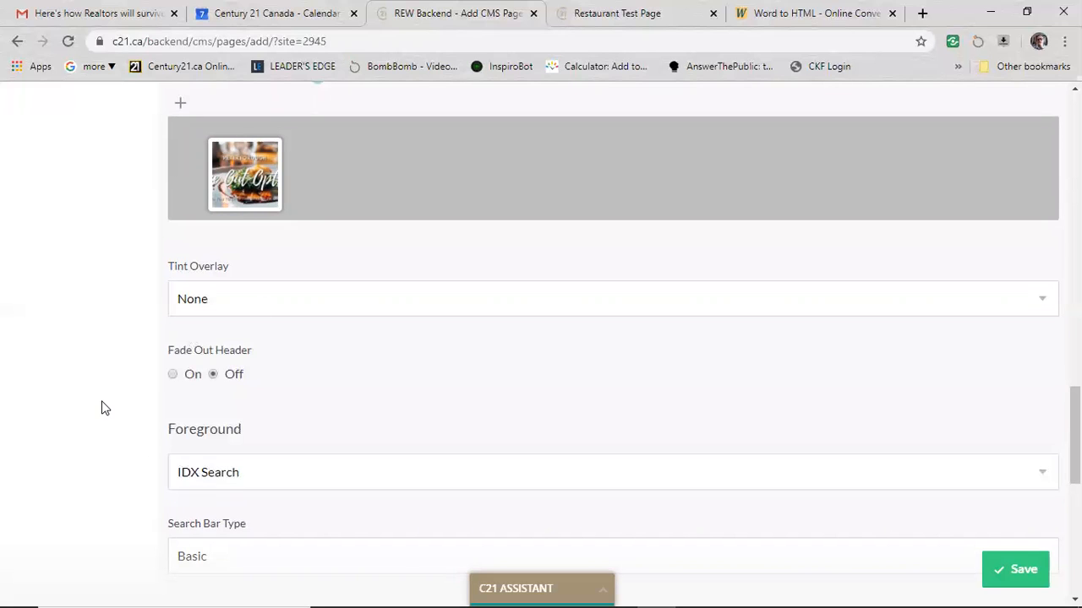
Turn on Fade Out Header for the new page and check the effect on the Restaurant Test Page.
scroll(101, 408, "down", 1)
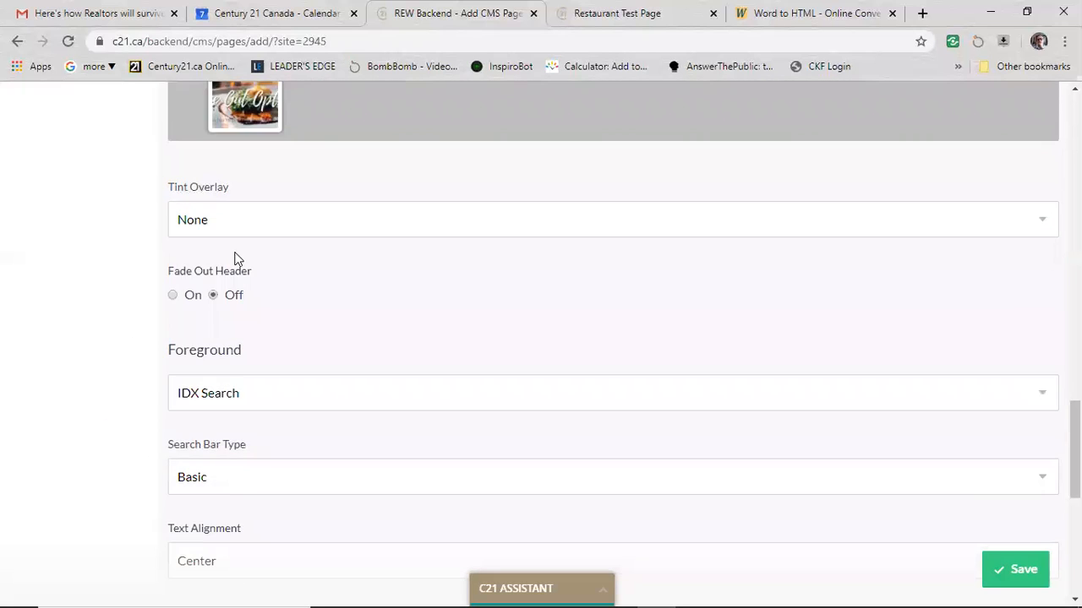
left_click(174, 296)
scroll(99, 375, "up", 3)
left_click(616, 13)
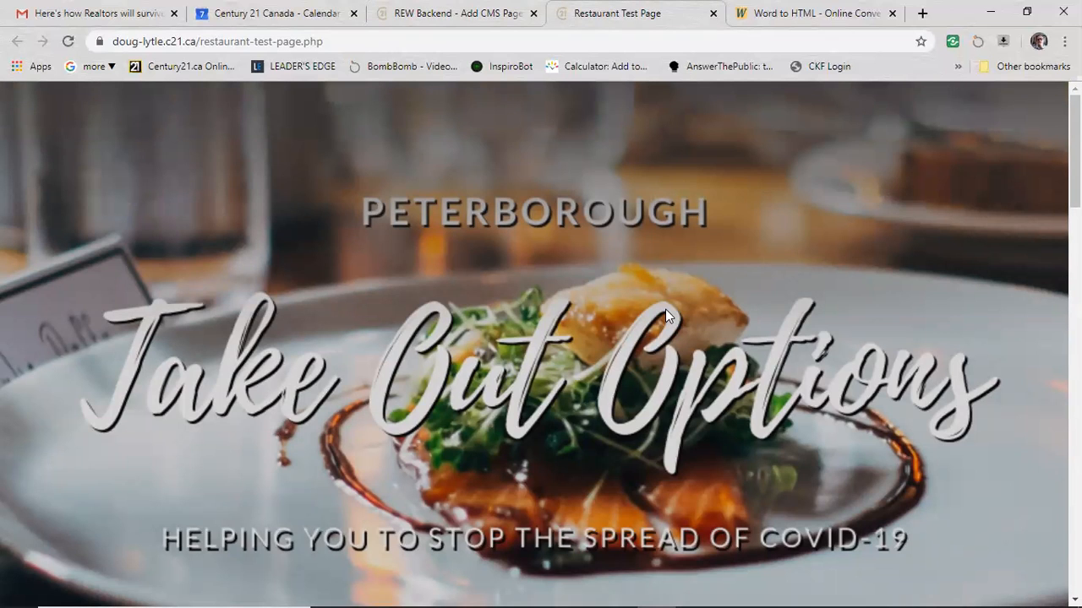
left_click(459, 13)
scroll(184, 394, "down", 2)
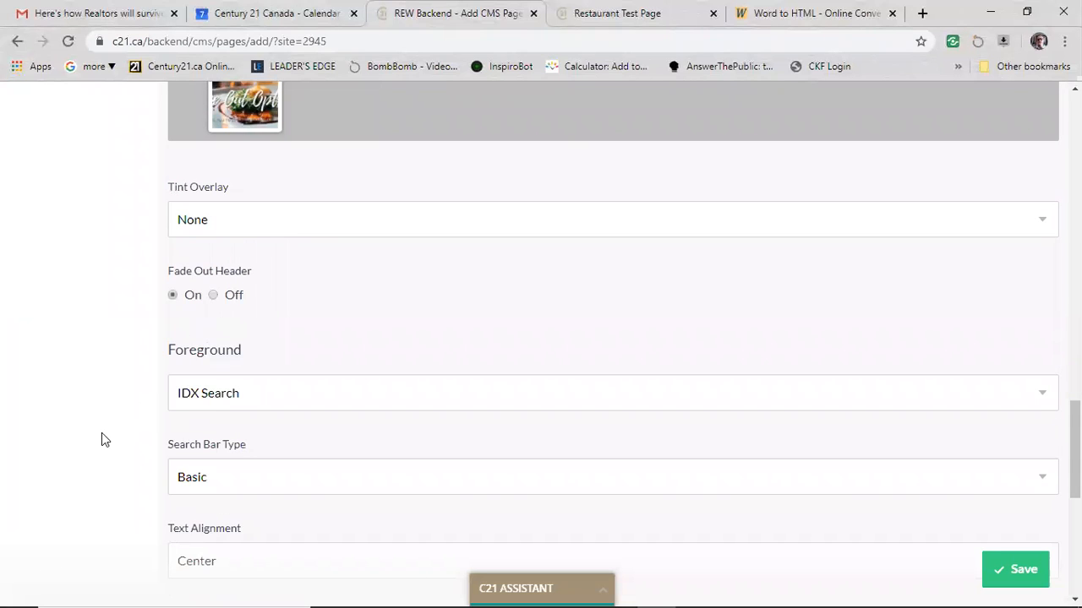
Set the page header's Foreground to the blank option so it carries no IDX Search, using the Restaurant Test Page as reference.
scroll(106, 372, "down", 2)
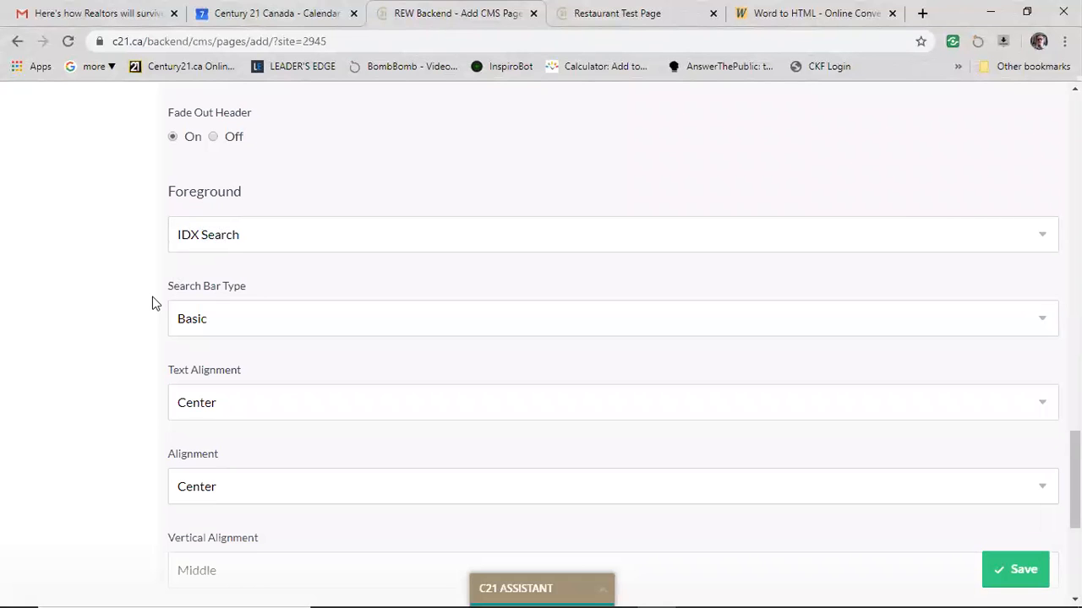
key("ctrl+Tab")
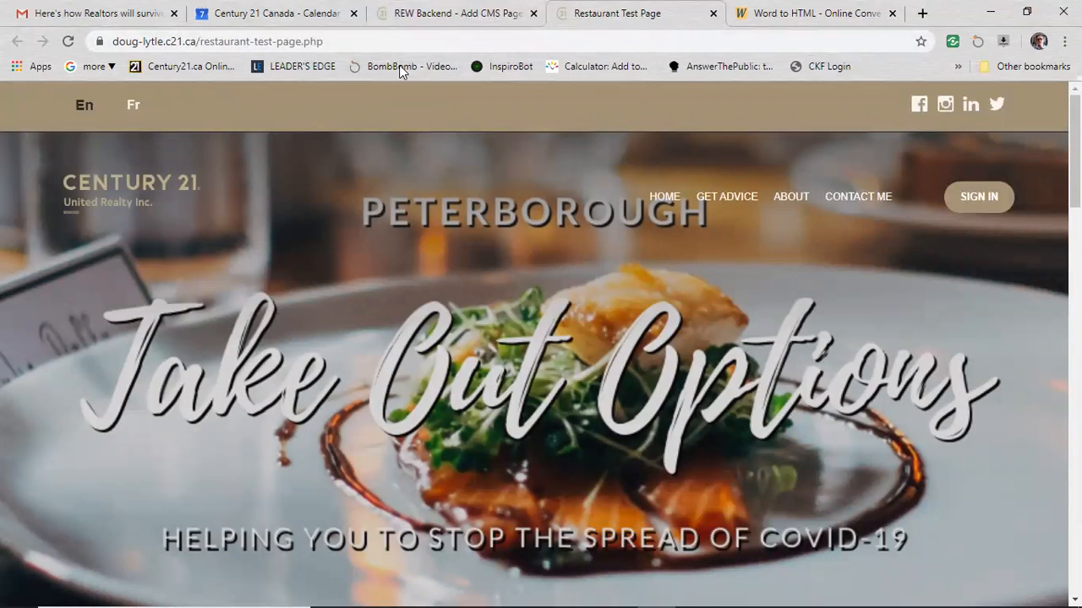
left_click(388, 19)
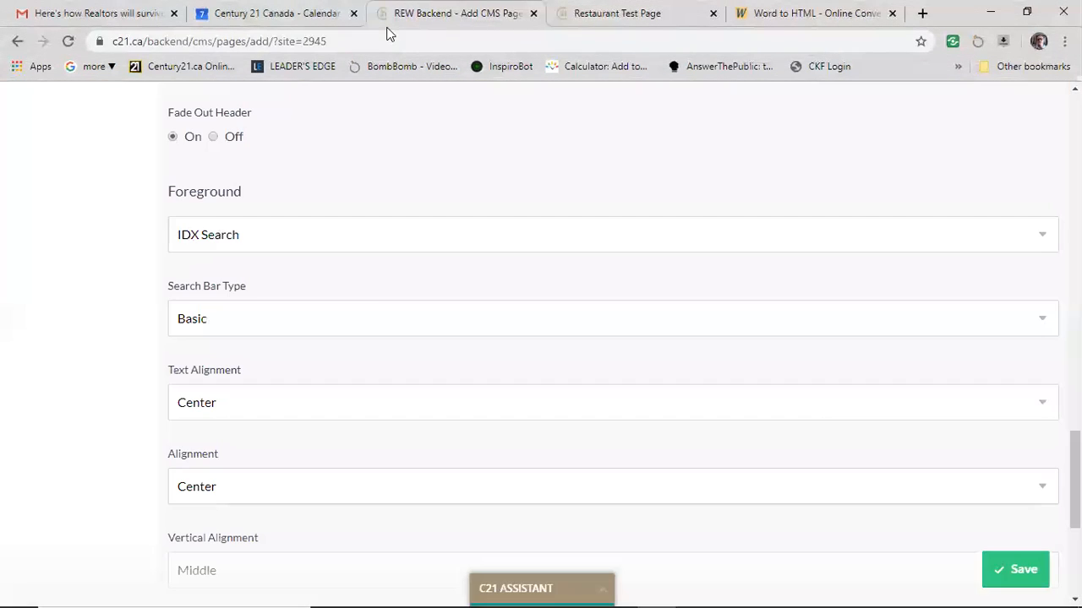
left_click(226, 241)
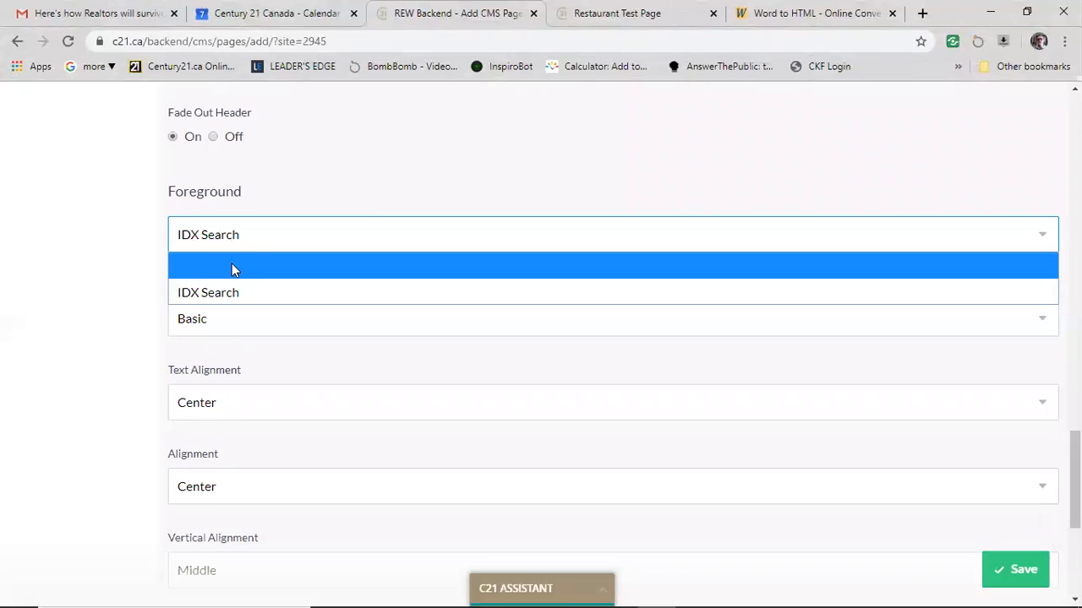
left_click(232, 263)
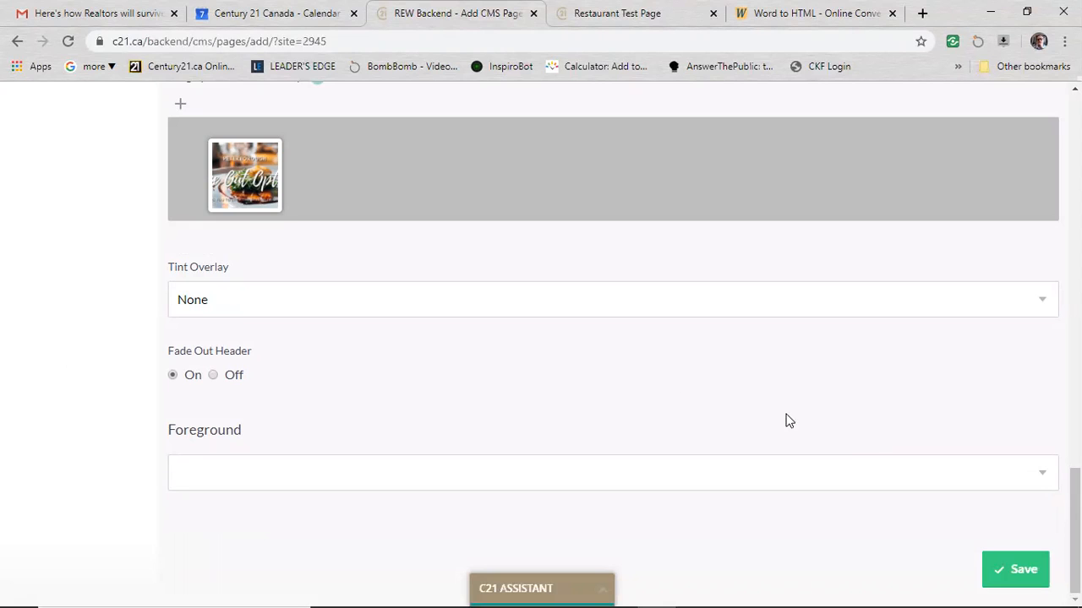
Save the new Restaurant Take Out Locations page and place the cursor in its empty Content block.
scroll(877, 466, "up", 6)
scroll(893, 492, "down", 1)
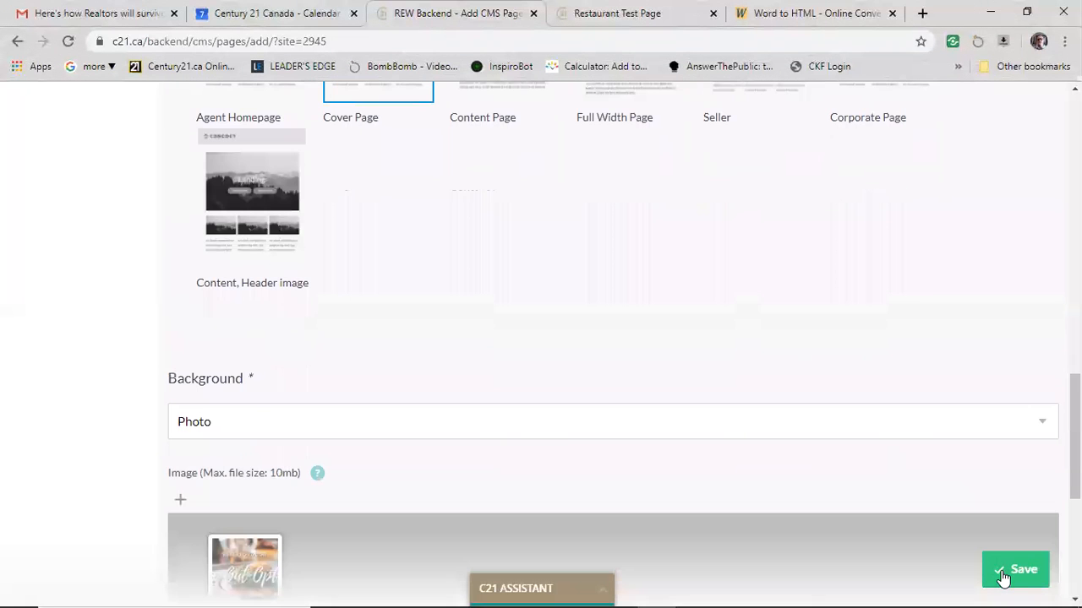
left_click(1002, 578)
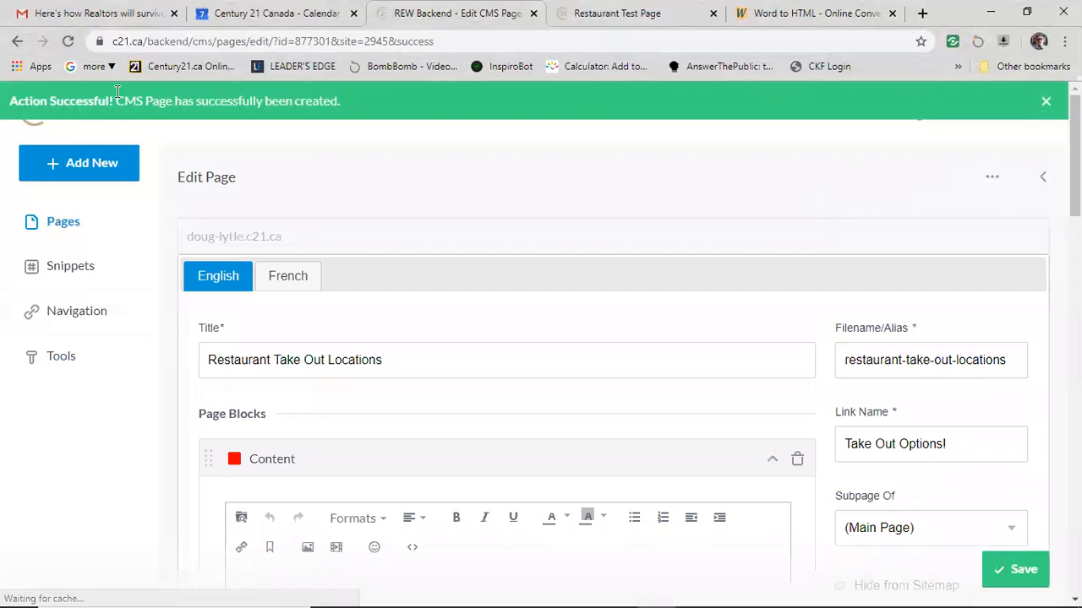
scroll(173, 410, "down", 2)
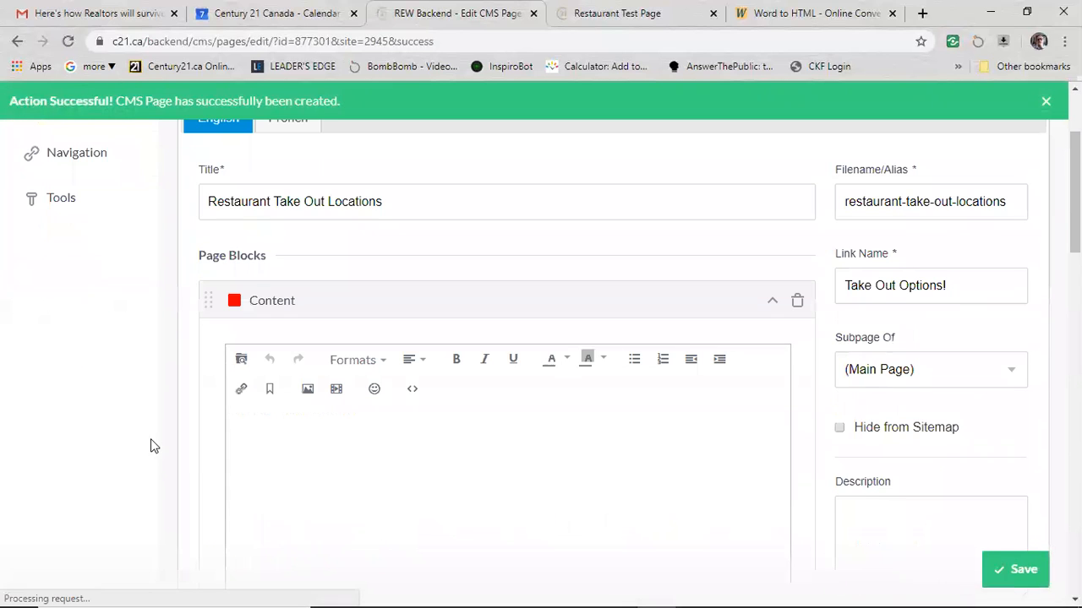
left_click(347, 455)
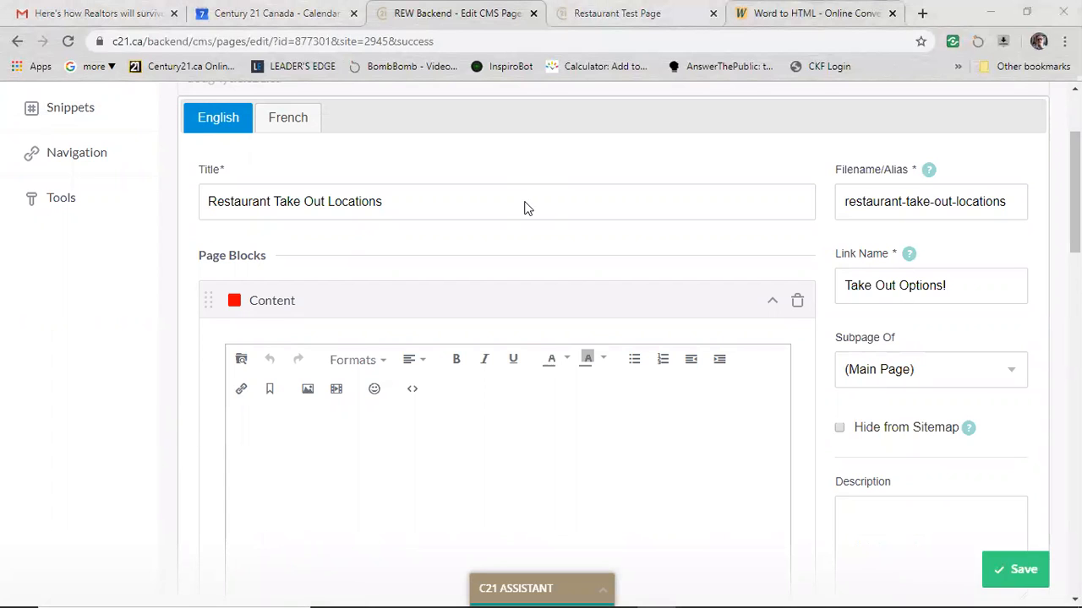
View the empty Word to HTML converter, and switch to the Word document "Restaurants doing delivery in Peterborough in April 2020".
left_click(814, 14)
scroll(44, 395, "down", 2)
scroll(215, 367, "up", 1)
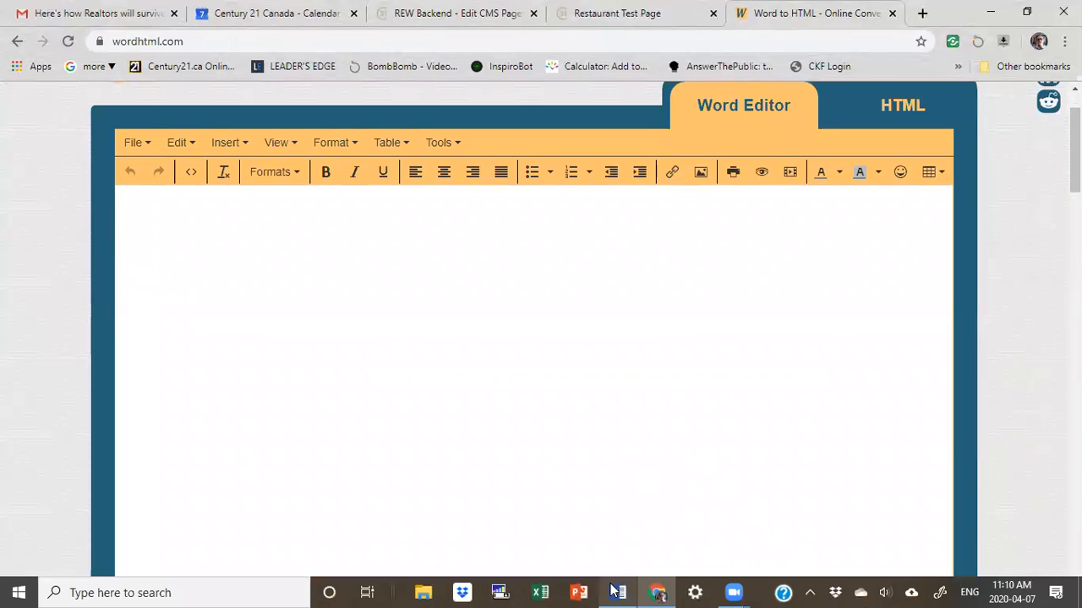
left_click(618, 593)
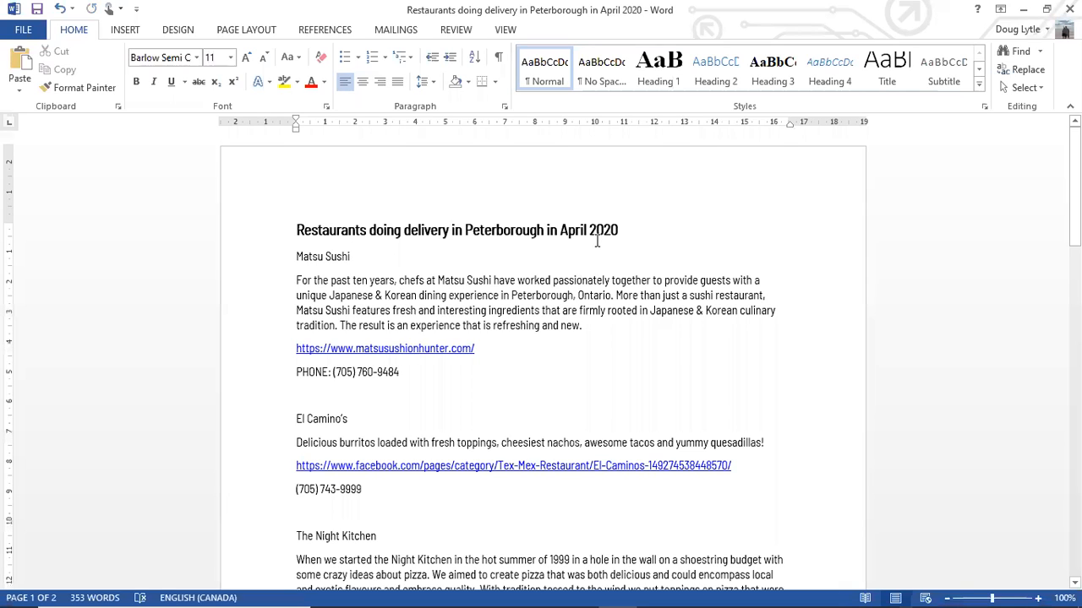
Examine the restaurant entries in the Word document, including names, descriptions, links and phone numbers, through to the photo credit.
left_click_drag(310, 256, 355, 258)
left_click(297, 280)
left_click_drag(297, 279, 579, 328)
left_click(511, 325)
scroll(338, 398, "down", 5)
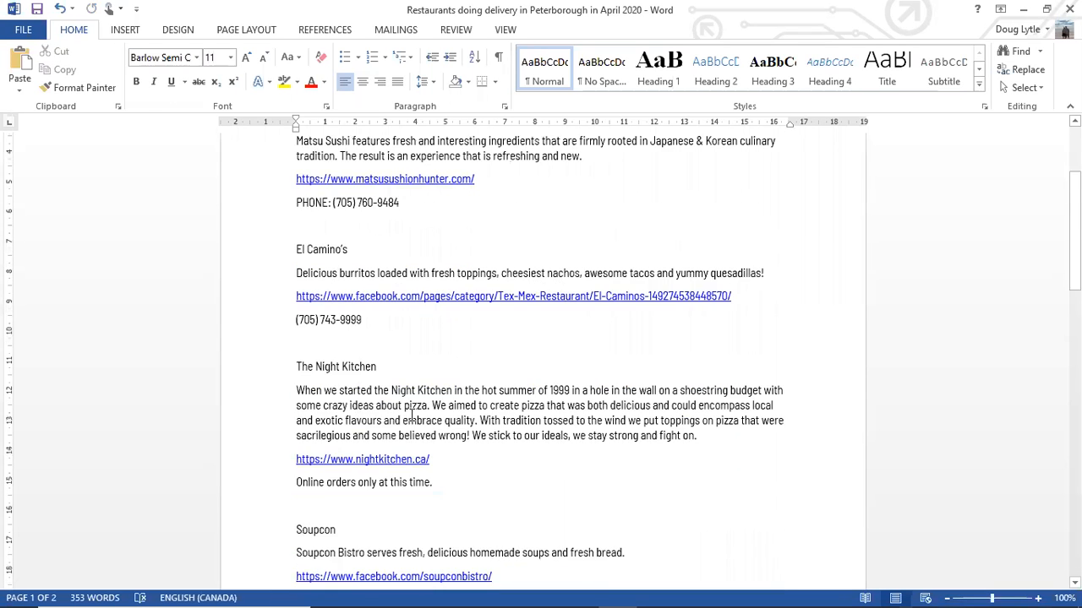
scroll(411, 414, "down", 7)
scroll(488, 398, "up", 2)
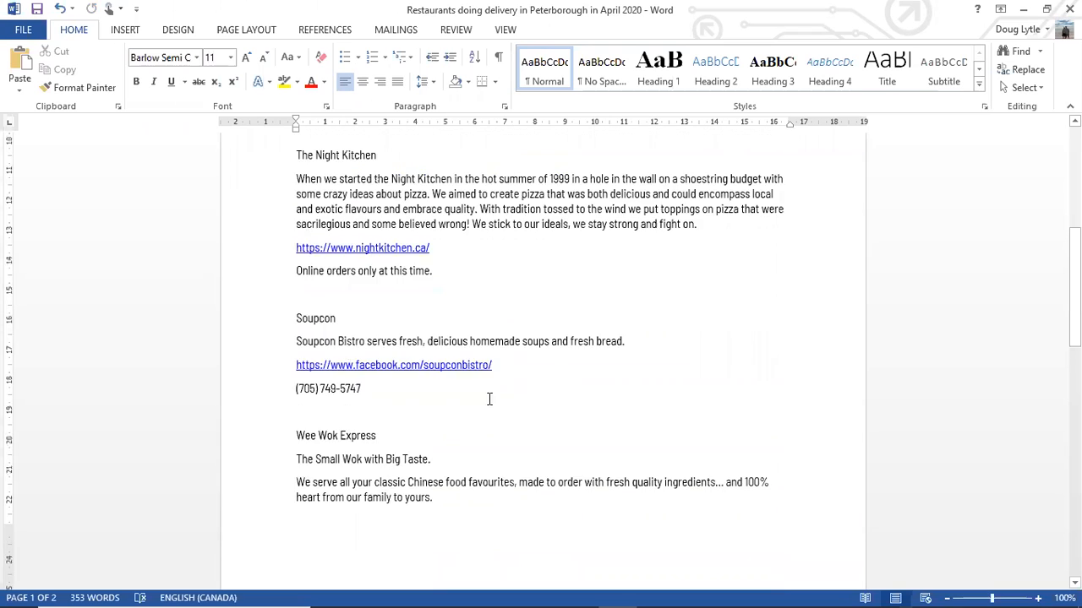
scroll(488, 398, "up", 1)
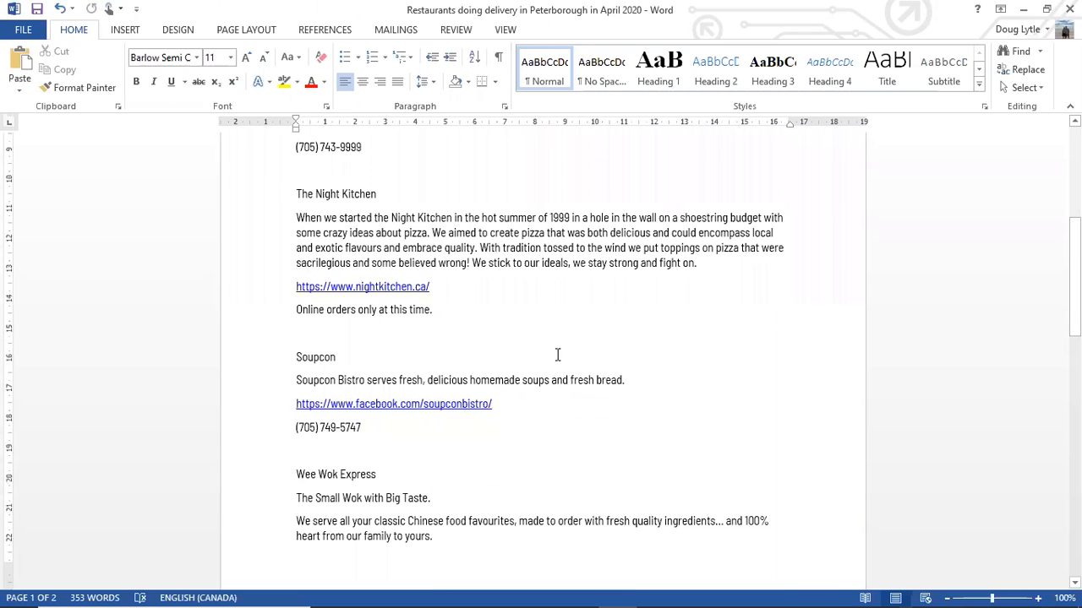
scroll(518, 339, "down", 5)
scroll(518, 340, "down", 10)
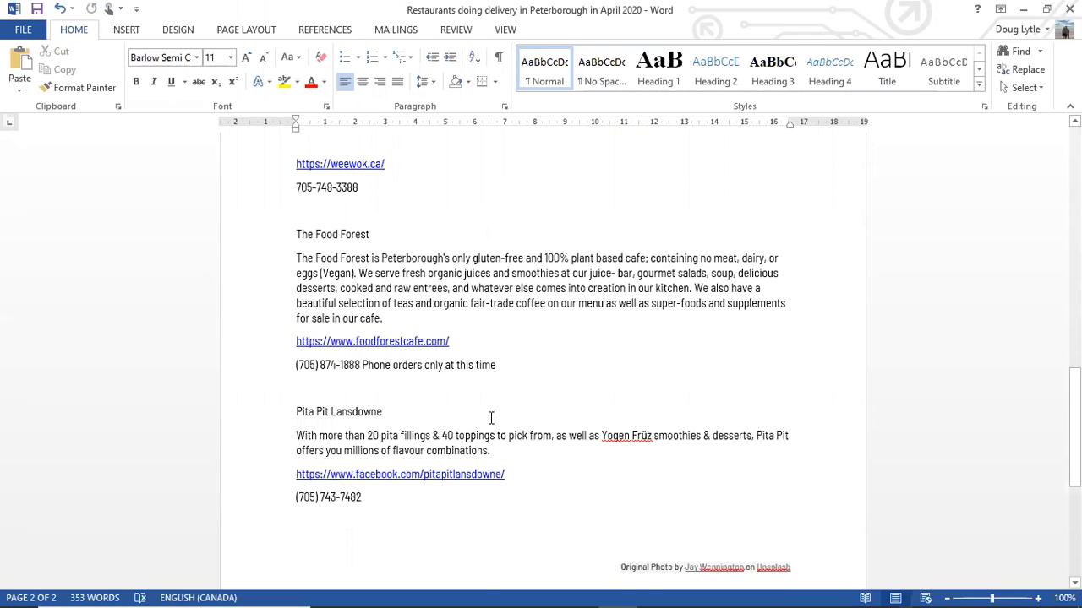
scroll(507, 416, "up", 5)
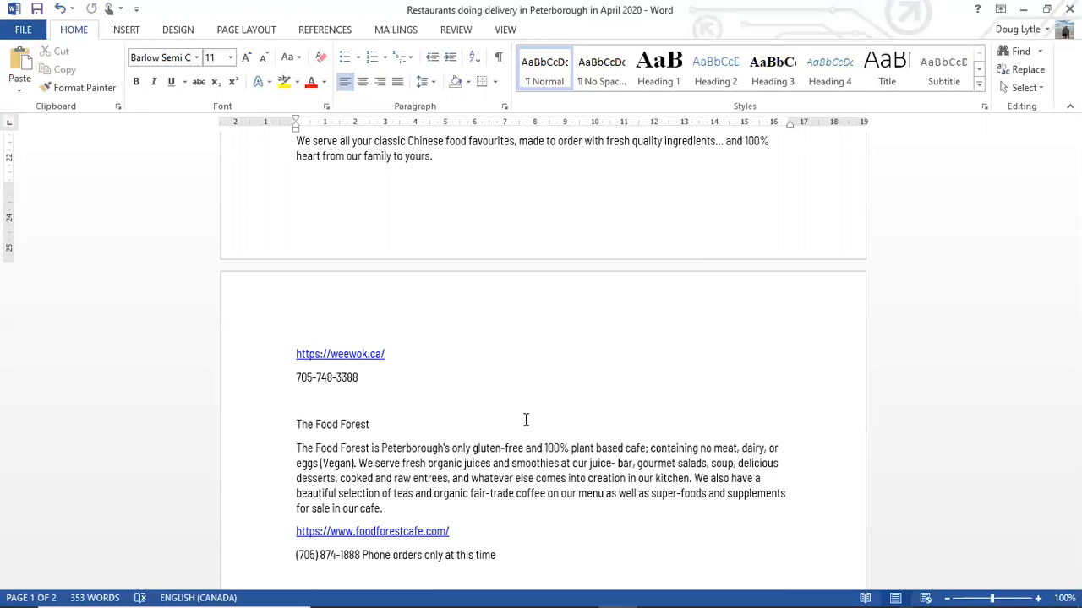
scroll(526, 420, "down", 7)
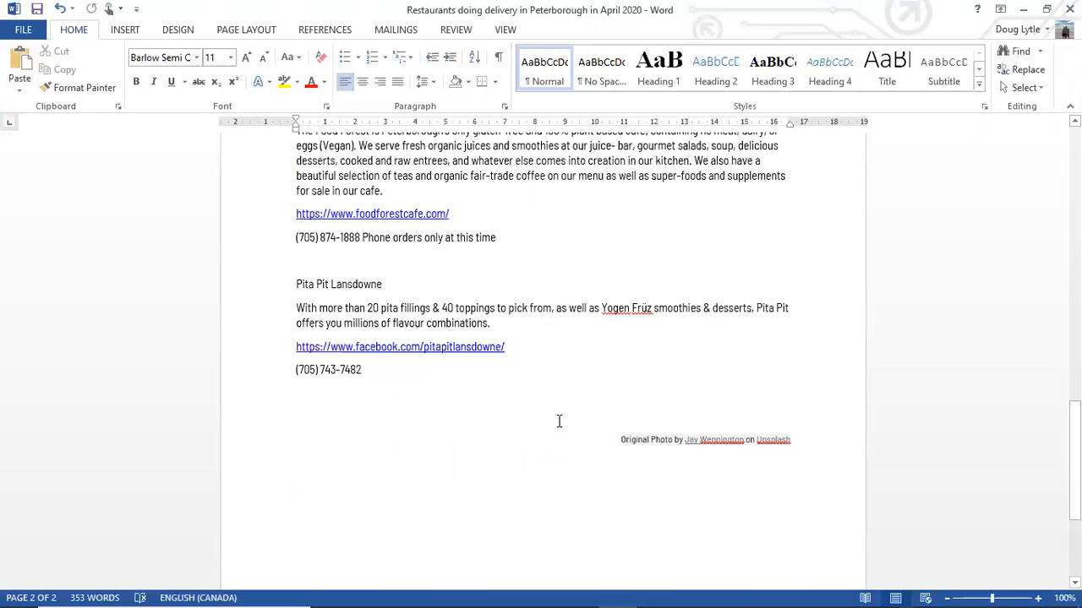
scroll(575, 438, "up", 15)
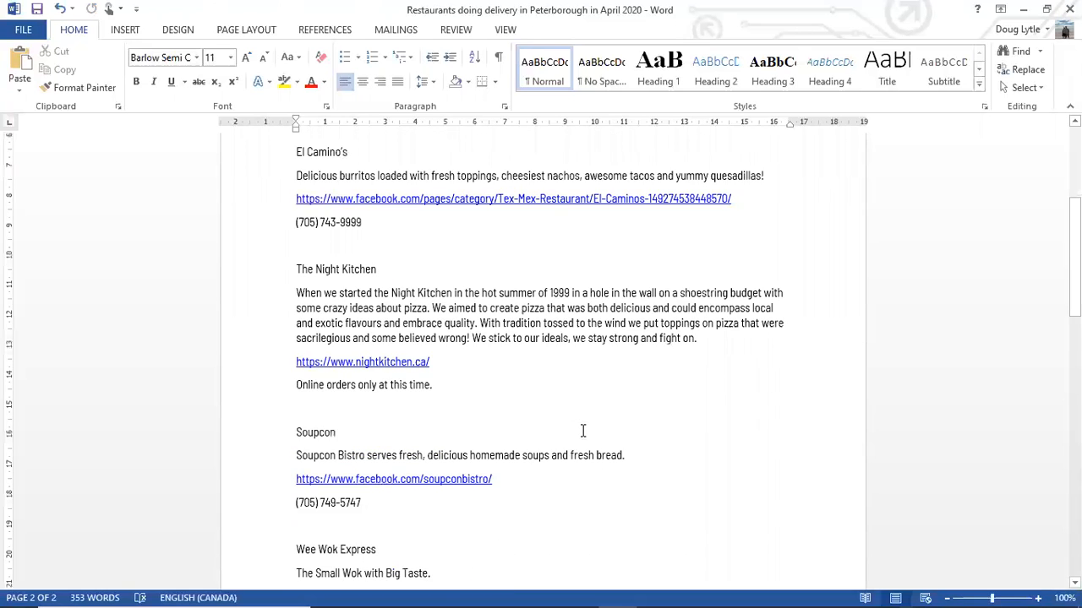
scroll(582, 431, "down", 3)
Copy the entire restaurant document from Word and paste it into the Word to HTML converter's Word Editor.
left_click(518, 306)
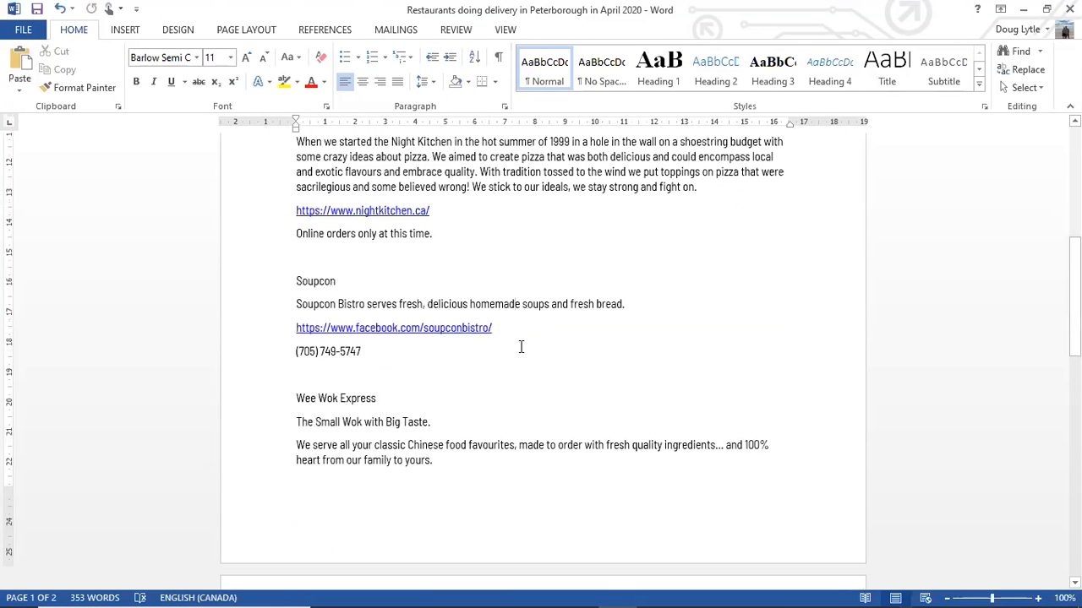
key("ctrl+a")
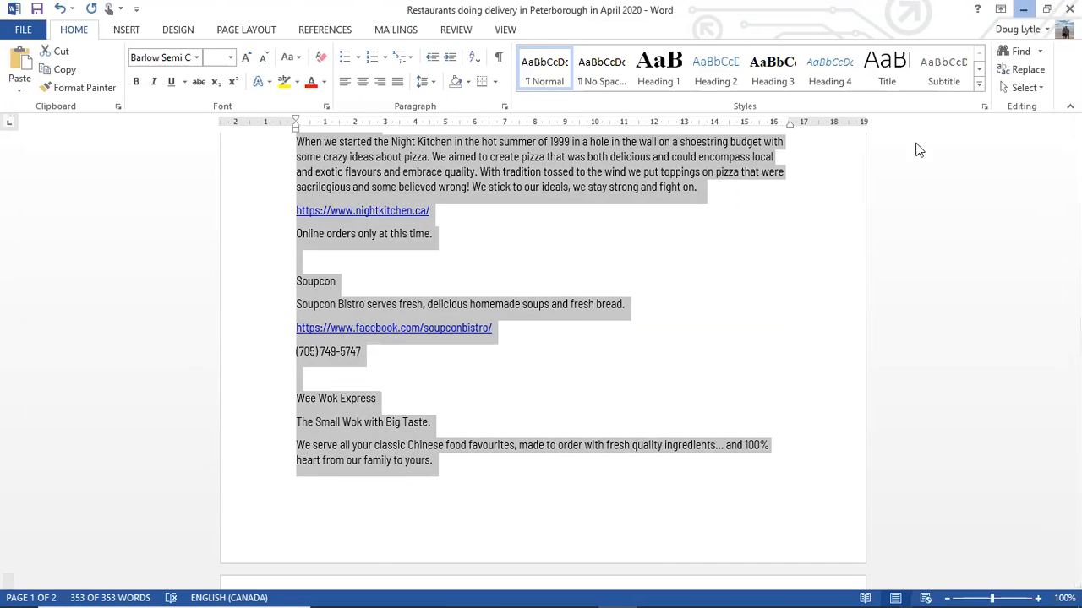
left_click(1023, 10)
scroll(698, 313, "up", 1)
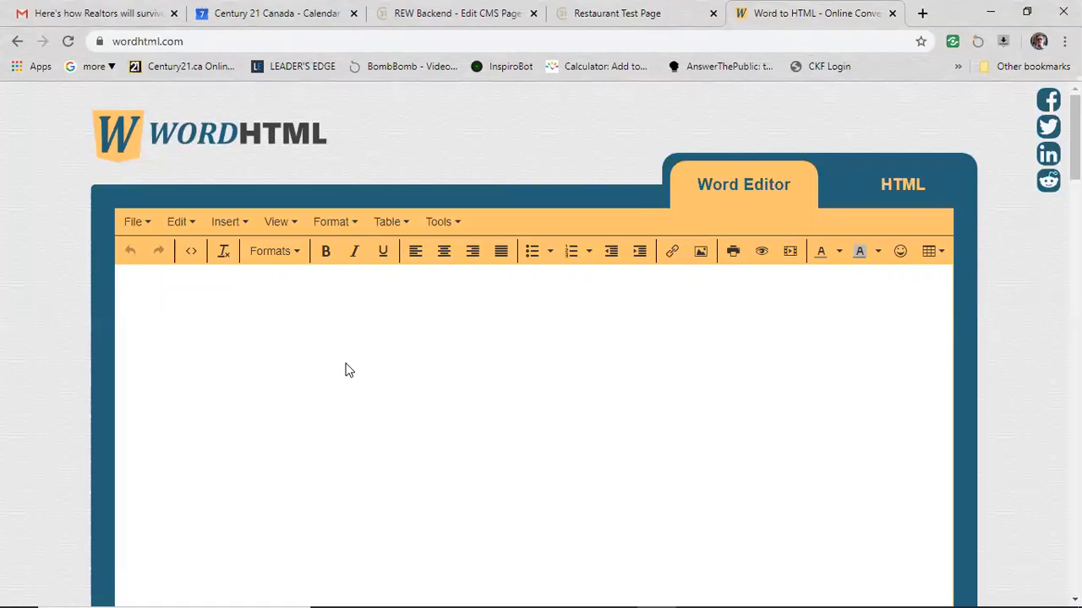
key("ctrl+v")
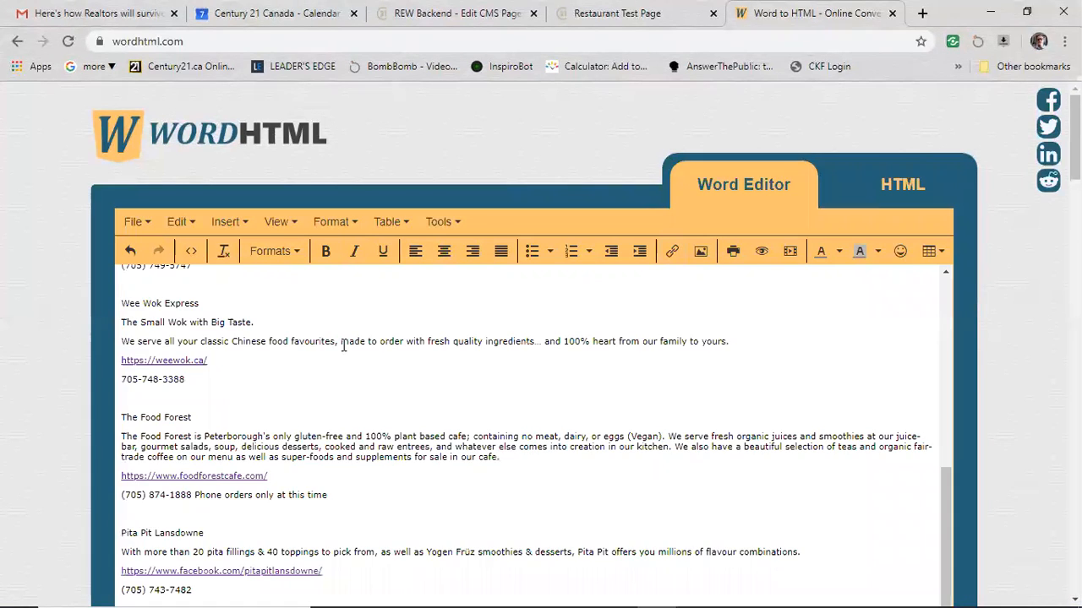
scroll(343, 346, "up", 6)
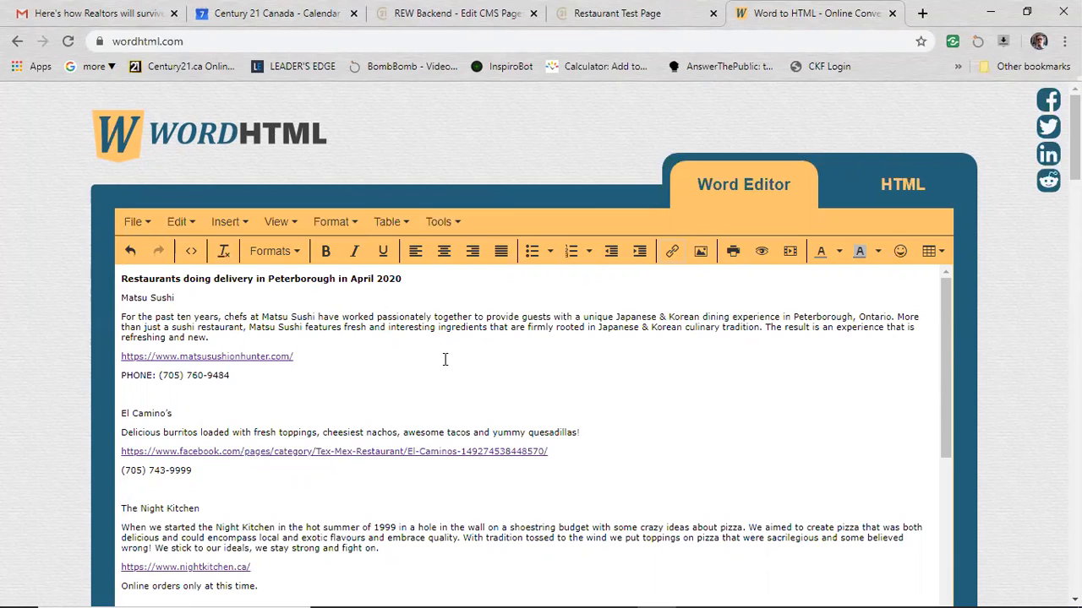
Format the title line "Restaurants doing delivery in Peterborough in April 2020" as Heading 2.
triple_click(140, 278)
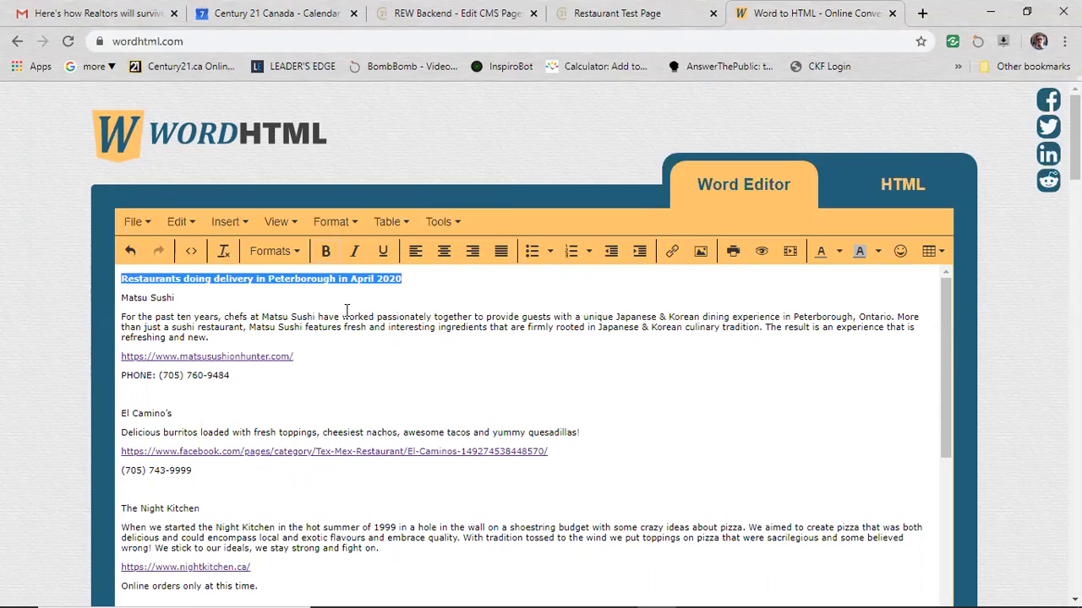
left_click(290, 252)
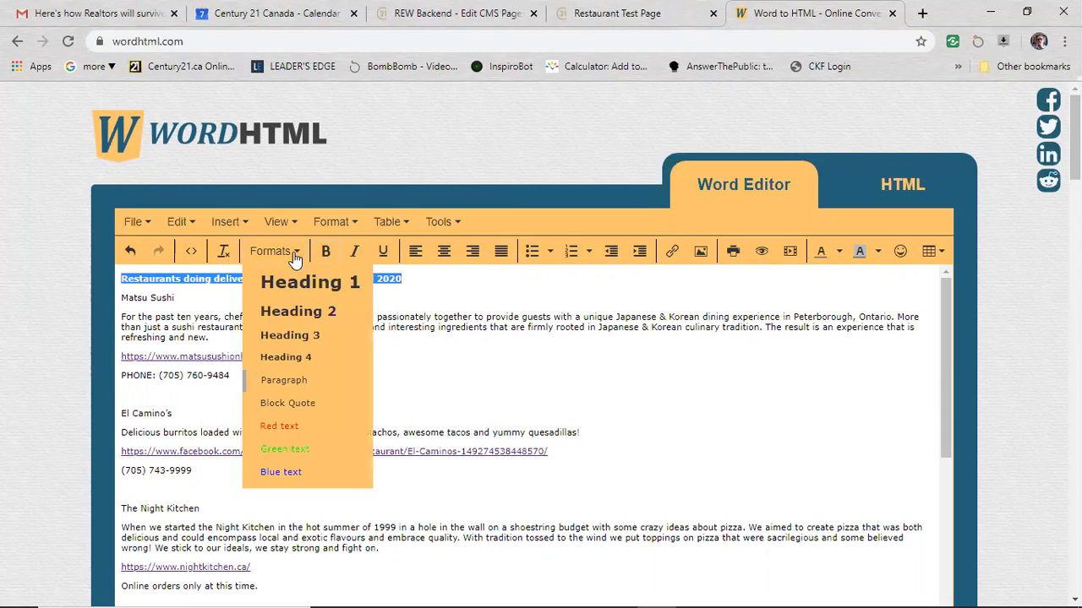
left_click(325, 313)
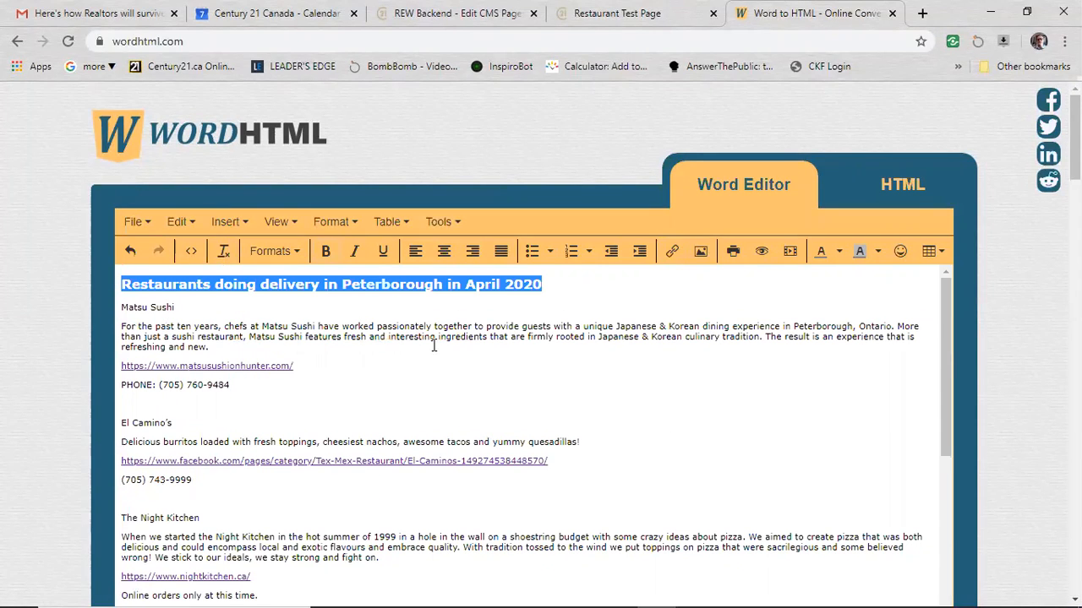
left_click(551, 163)
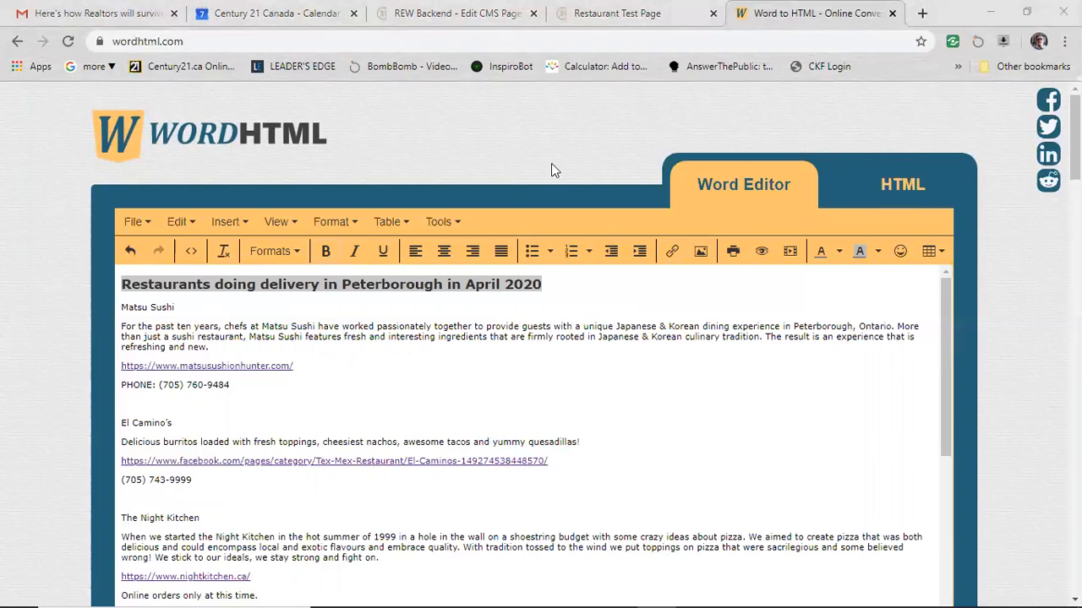
Examine how the title heading is styled on the Restaurant Test Page, and return to the Word to HTML converter.
left_click(596, 13)
scroll(249, 309, "down", 5)
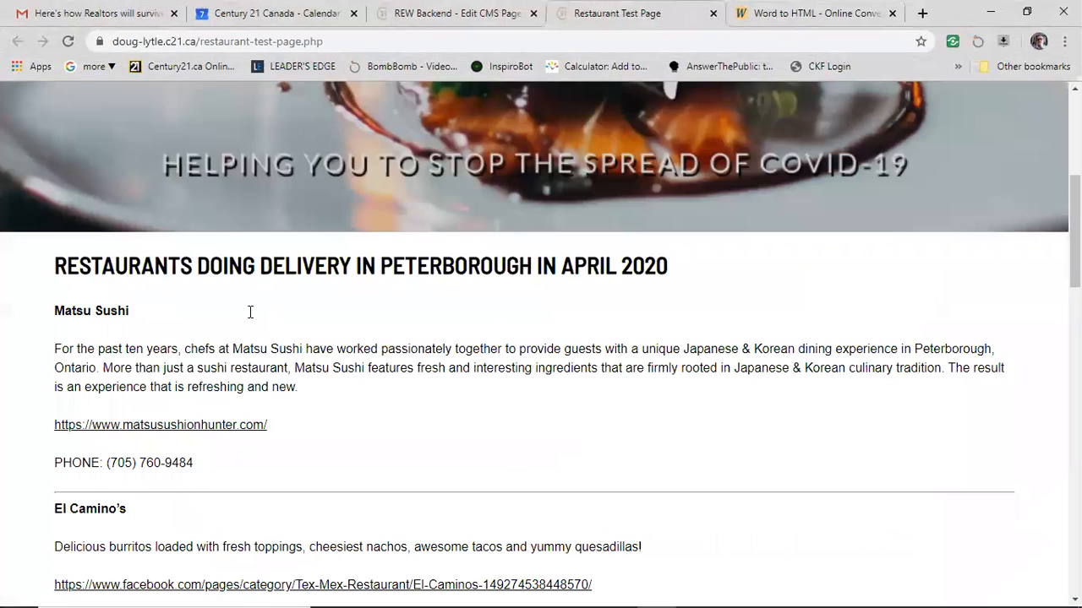
left_click_drag(133, 256, 534, 249)
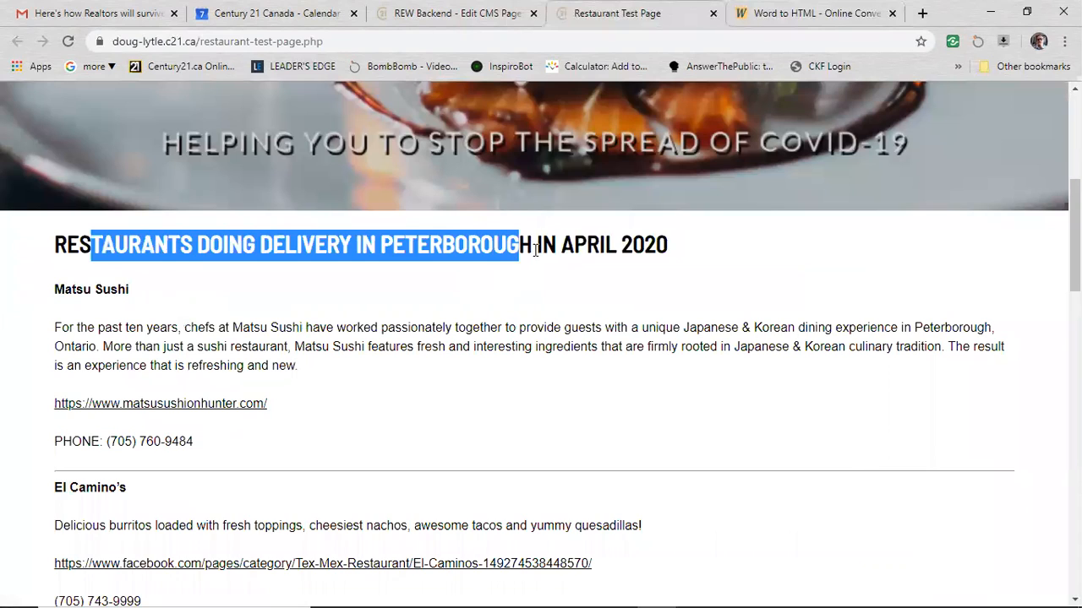
left_click(580, 250)
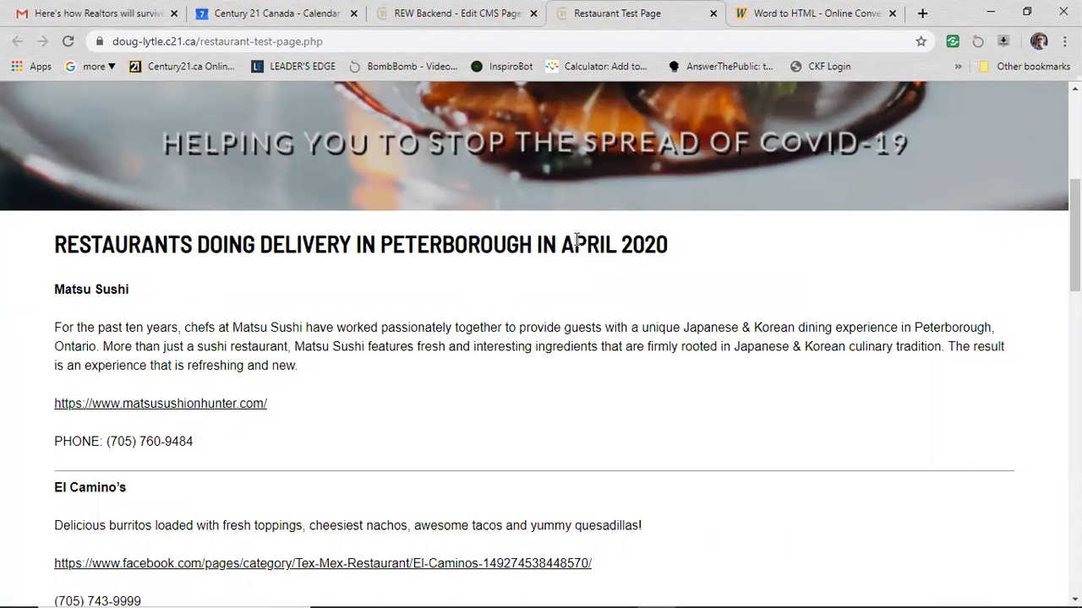
left_click(807, 14)
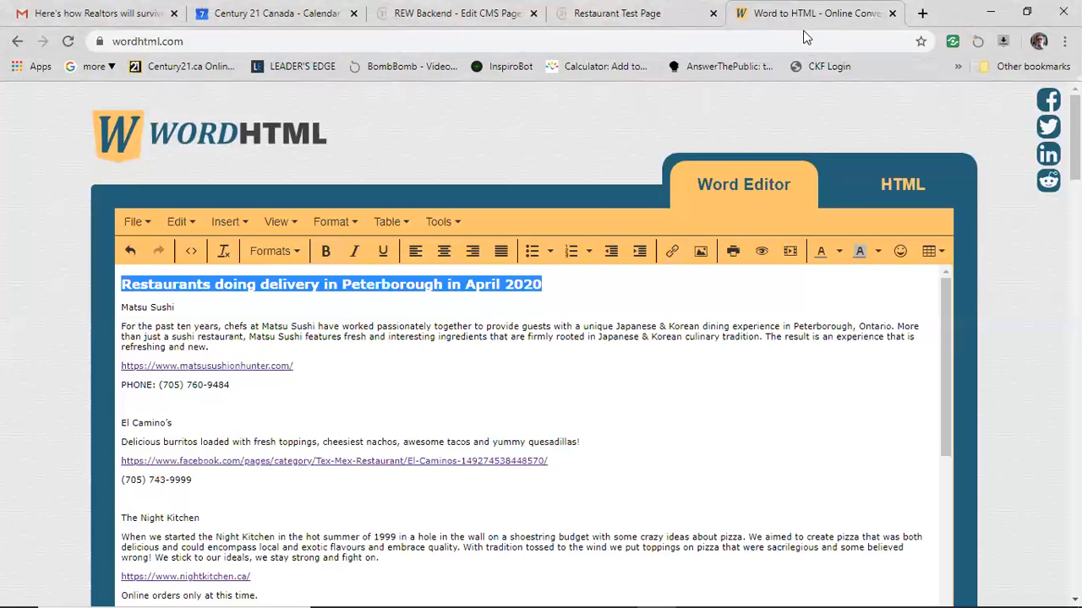
Replace the blank line between the Matsu Sushi and El Camino's entries with a horizontal line.
left_click(241, 331)
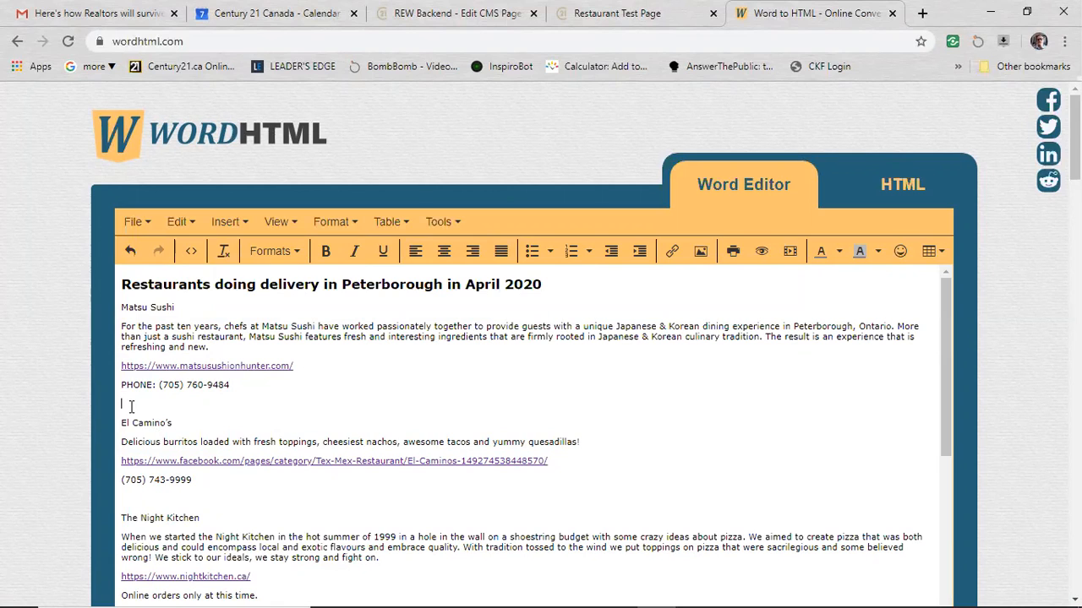
left_click(241, 223)
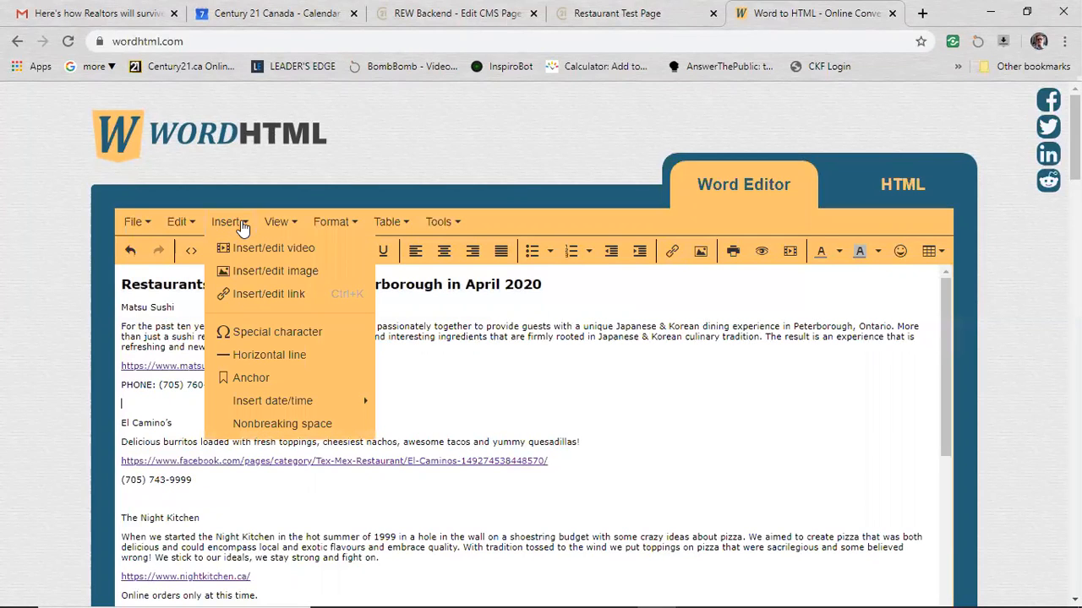
left_click(269, 355)
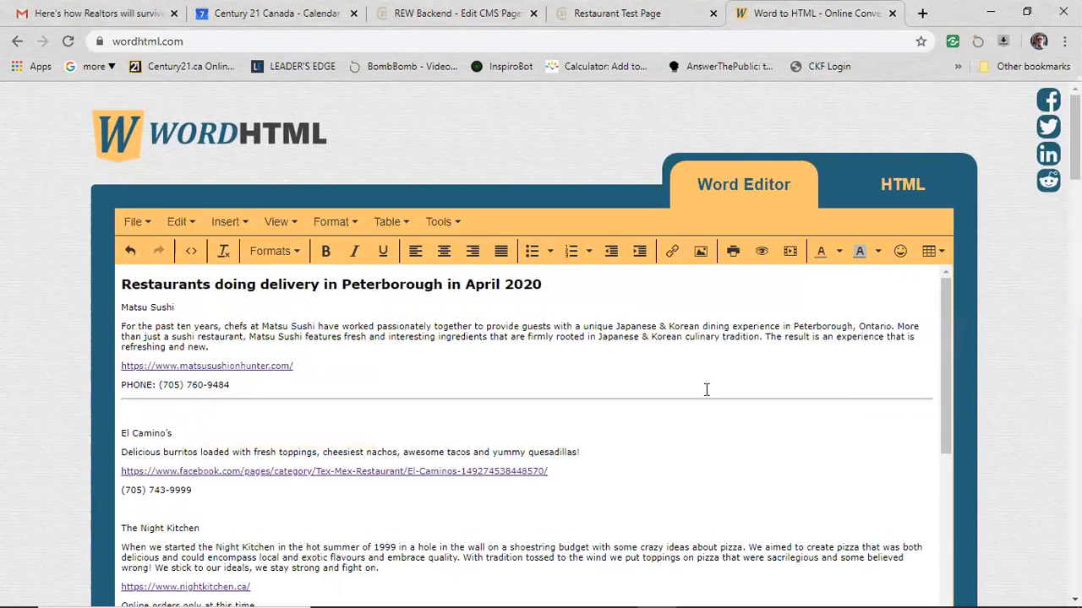
key("BackSpace")
key("BackSpace")
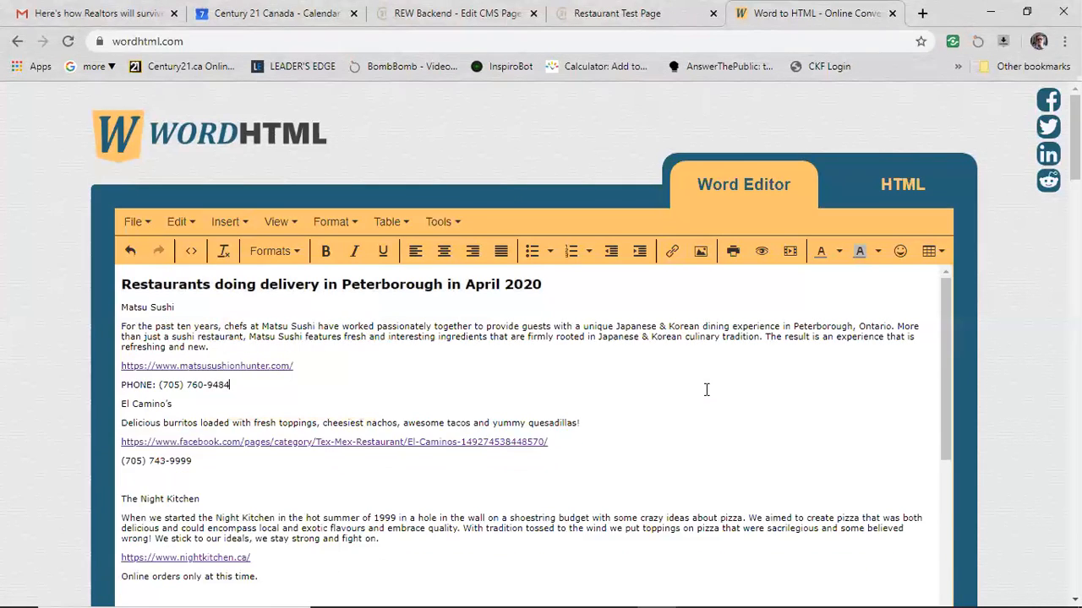
key("Return")
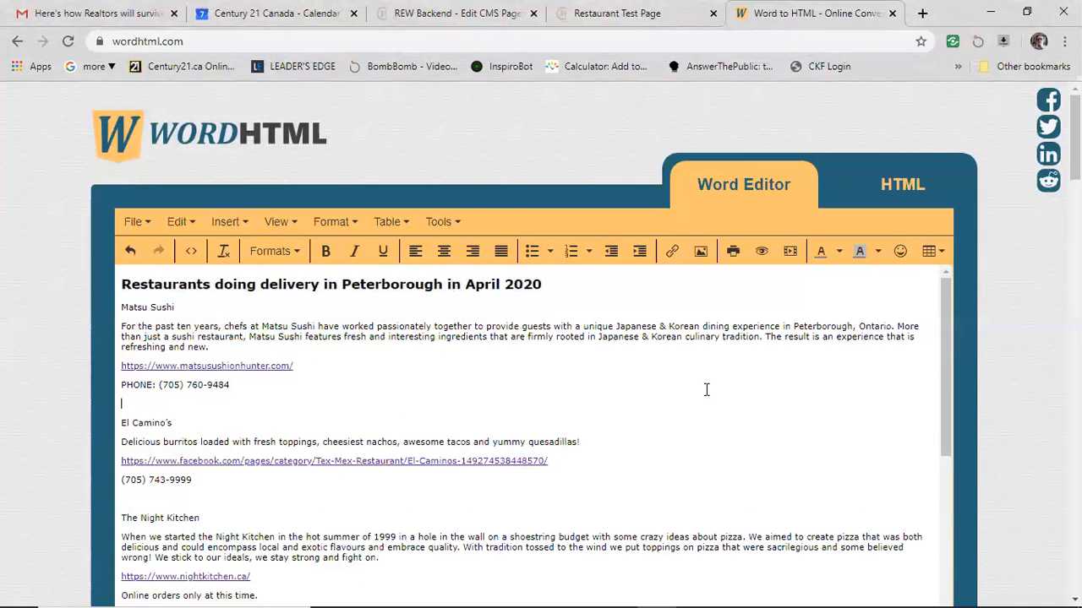
left_click(235, 223)
left_click(278, 355)
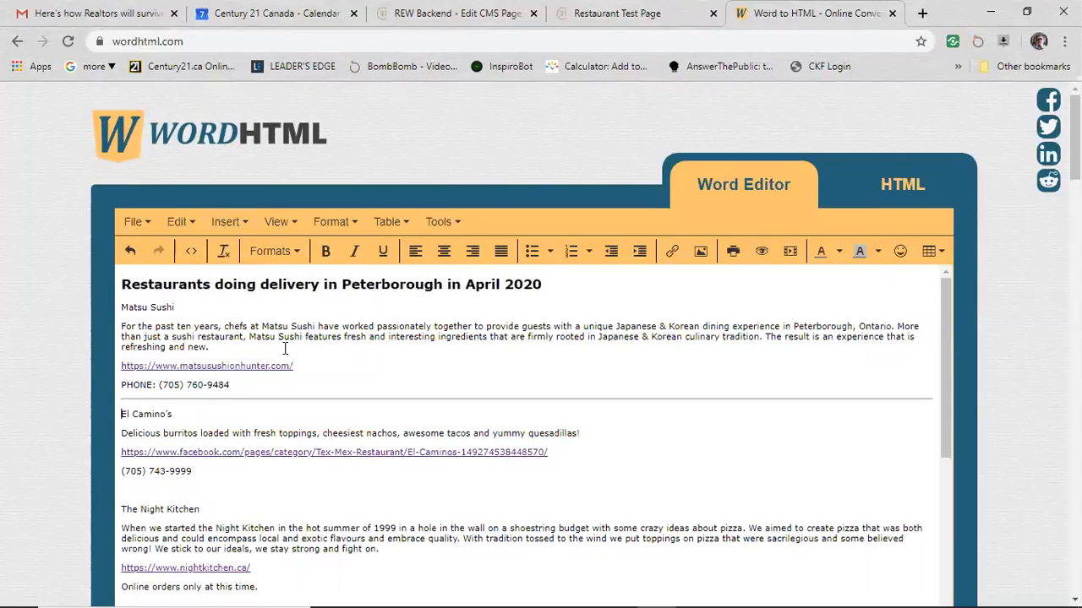
Examine how the restaurant entries are separated on the Restaurant Test Page, and return to the Word to HTML converter.
left_click(457, 432)
left_click(706, 27)
scroll(390, 298, "down", 2)
scroll(473, 296, "down", 1)
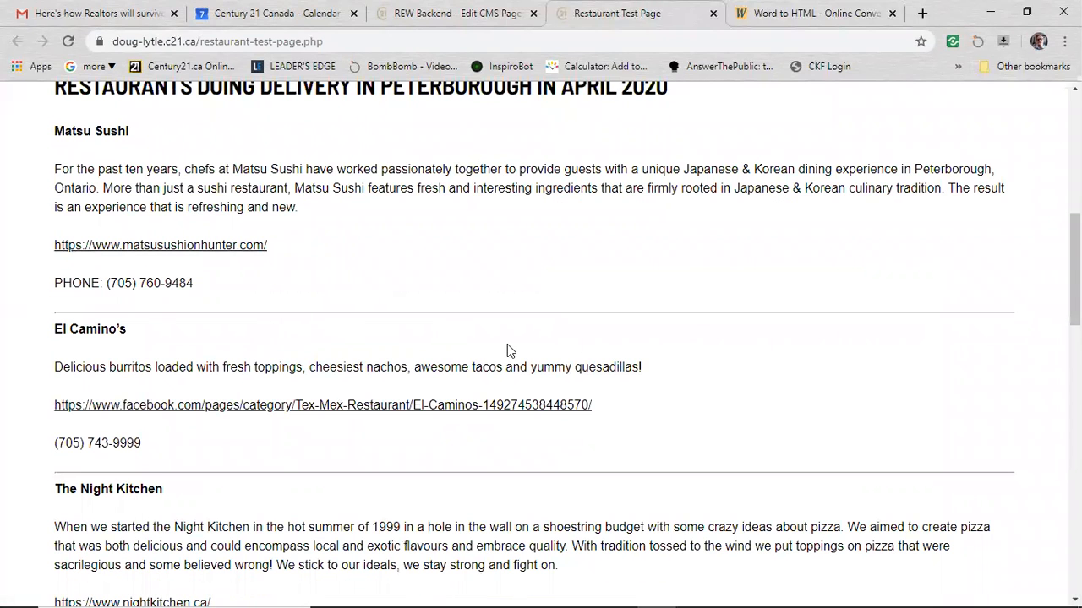
scroll(592, 448, "down", 2)
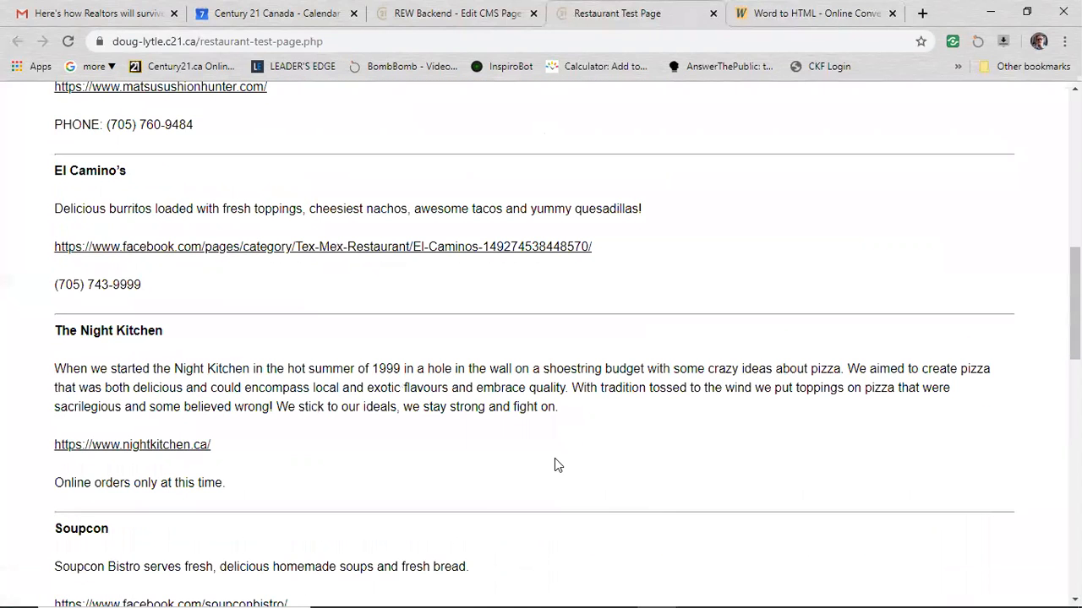
scroll(555, 457, "up", 5)
scroll(563, 455, "down", 2)
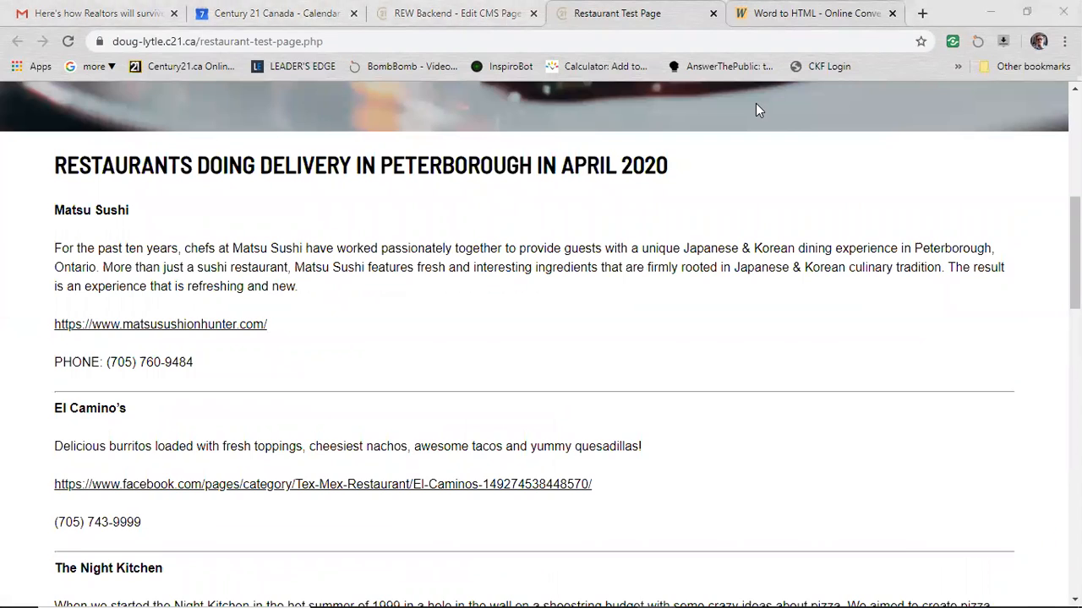
key("ctrl+Tab")
Replace the blank line between the El Camino's and The Night Kitchen entries with a horizontal line.
left_click(197, 491)
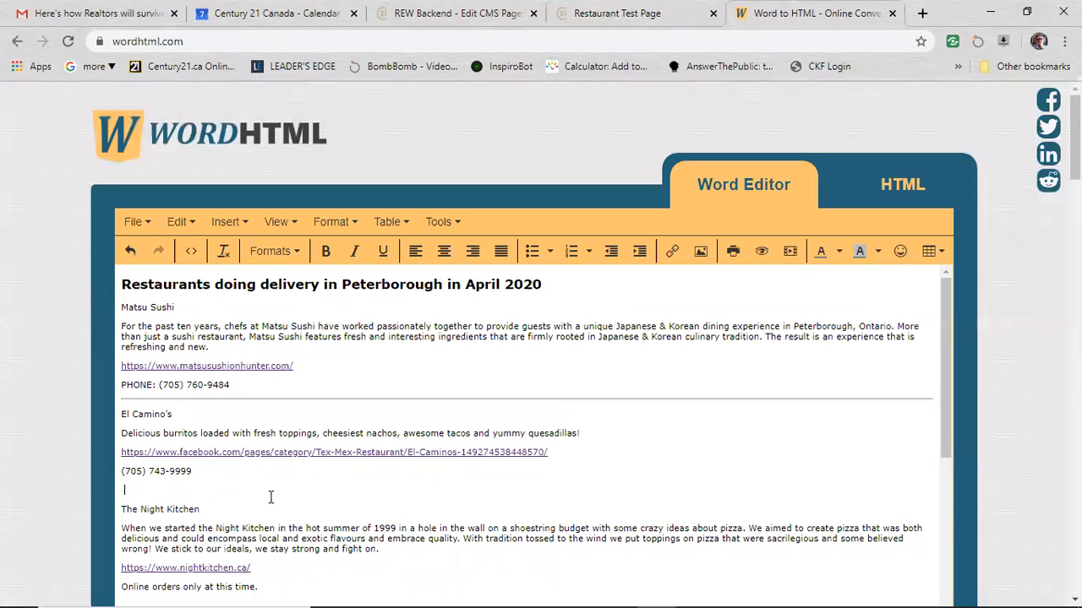
scroll(336, 498, "down", 2)
left_click(296, 254)
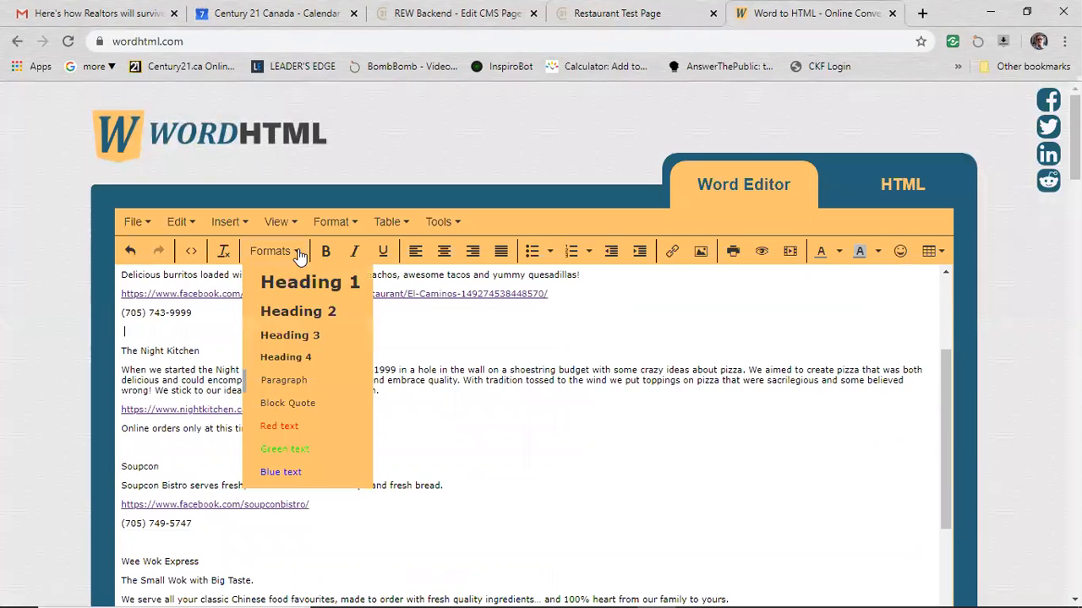
left_click(236, 229)
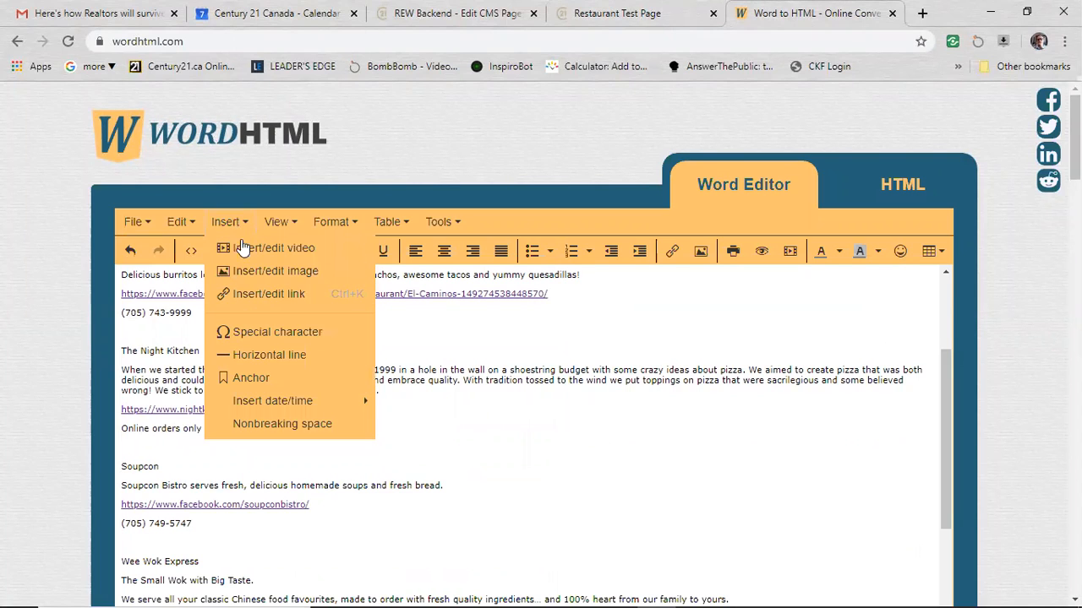
left_click(261, 353)
left_click(245, 324)
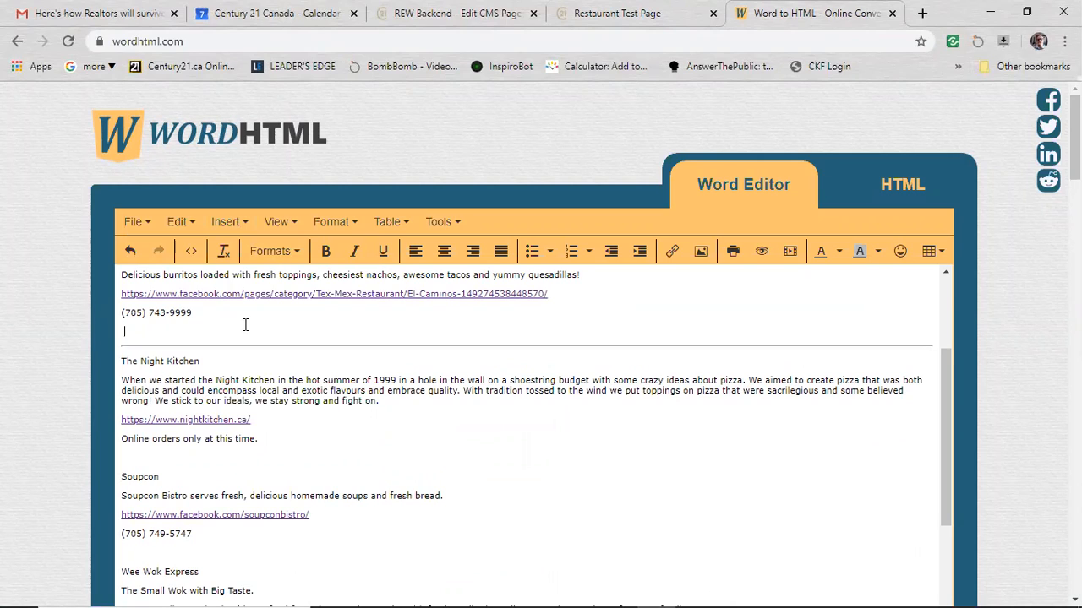
key("BackSpace")
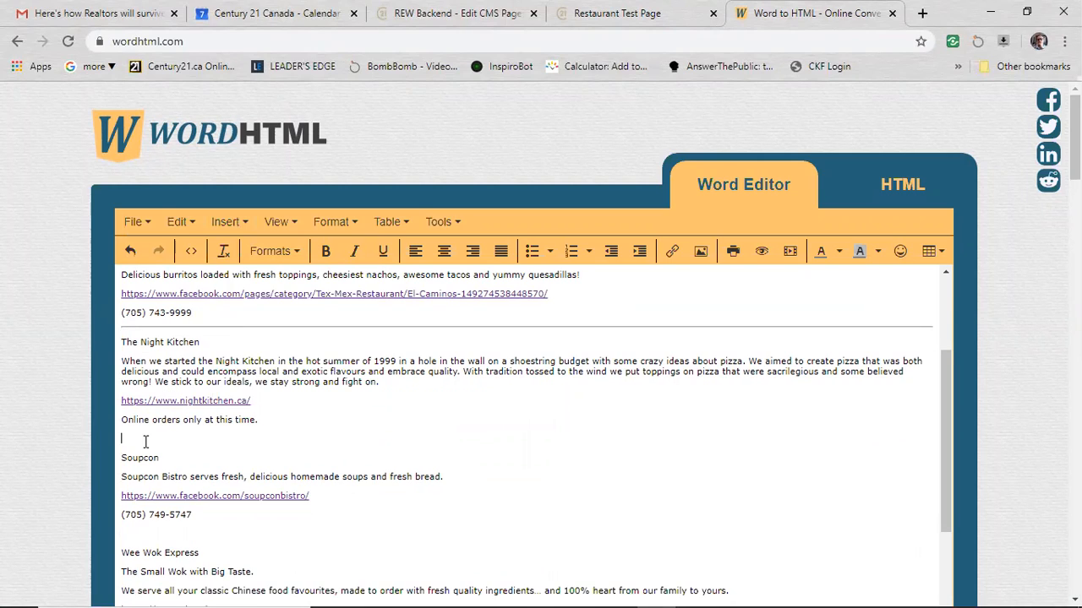
Replace the blank line between The Night Kitchen and Soupcon entries with a horizontal line.
left_click(268, 251)
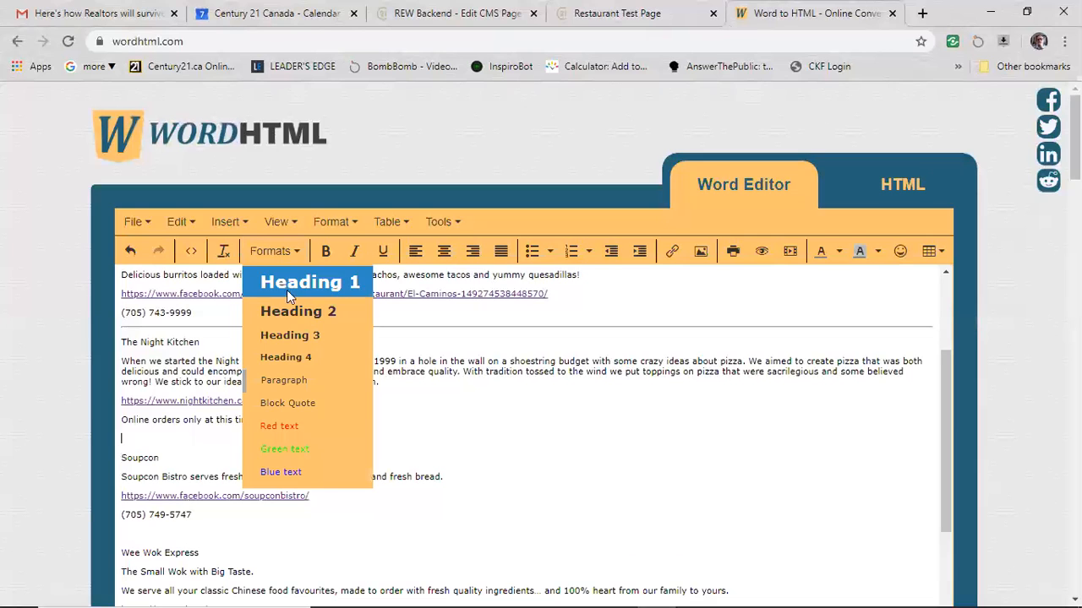
left_click(239, 222)
left_click(271, 357)
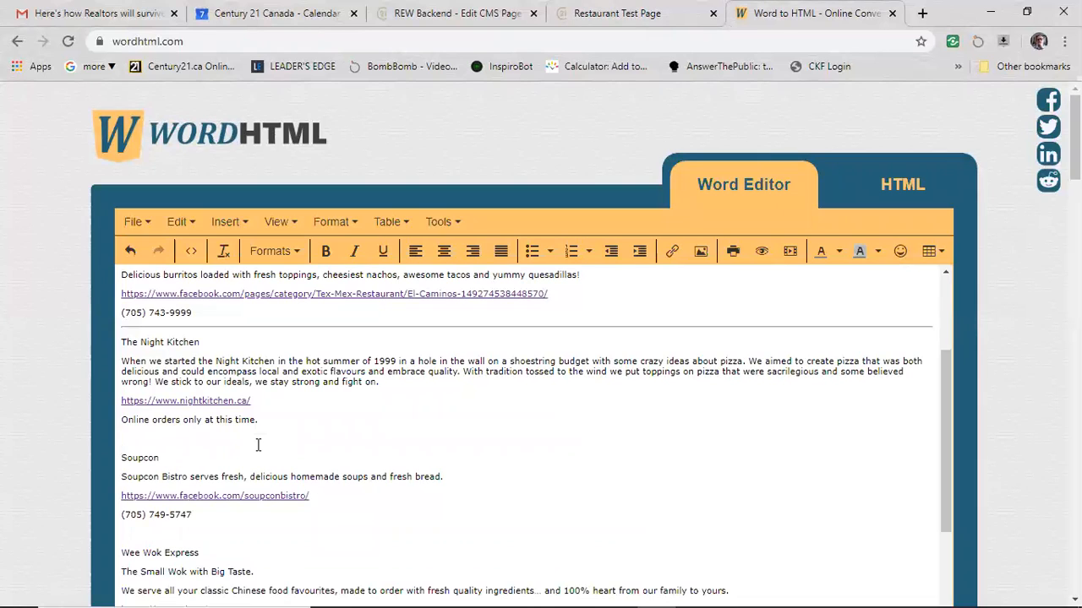
left_click(229, 223)
left_click(279, 354)
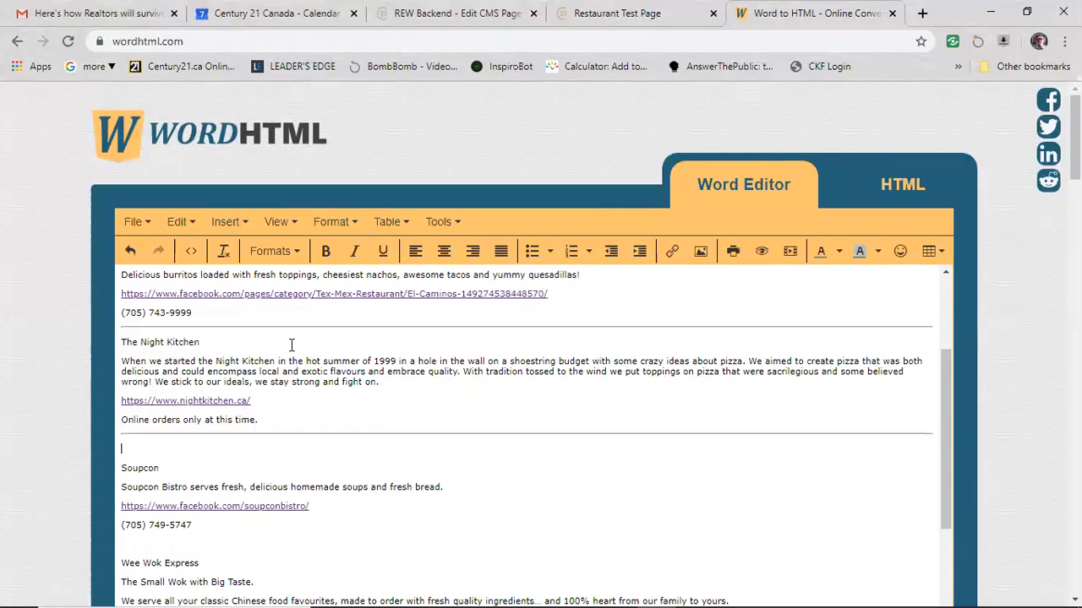
key("Delete")
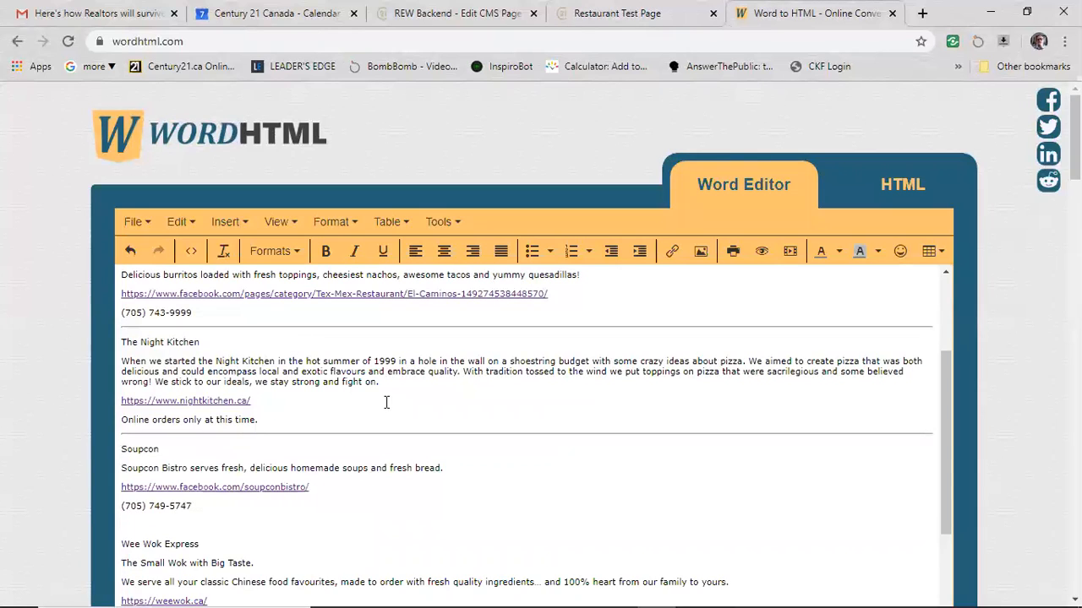
Show the restaurant content as converted HTML, look through the code and copy all of it.
scroll(296, 355, "up", 3)
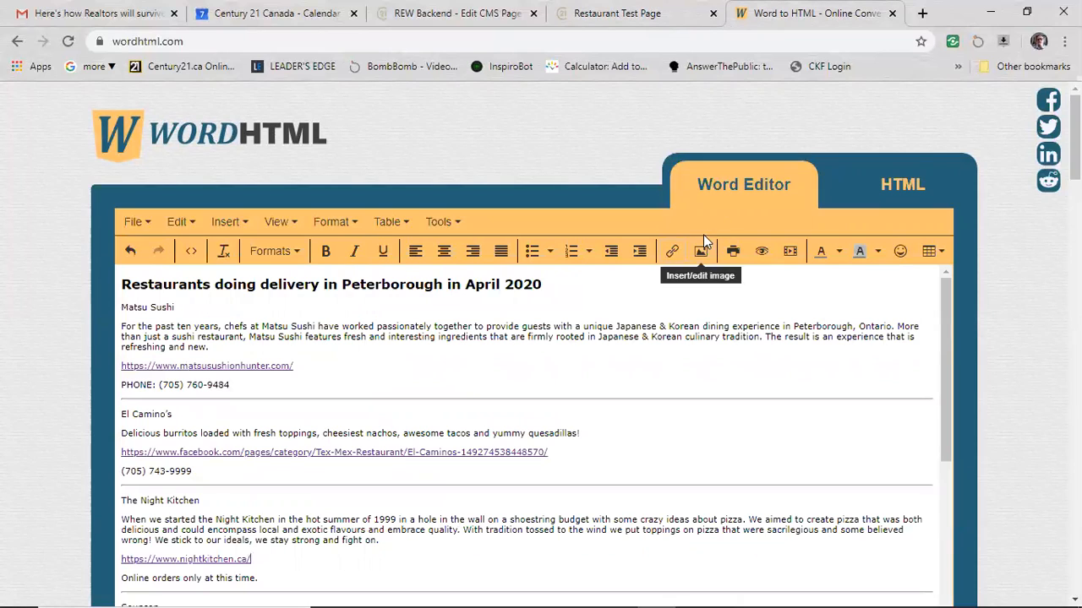
left_click(890, 186)
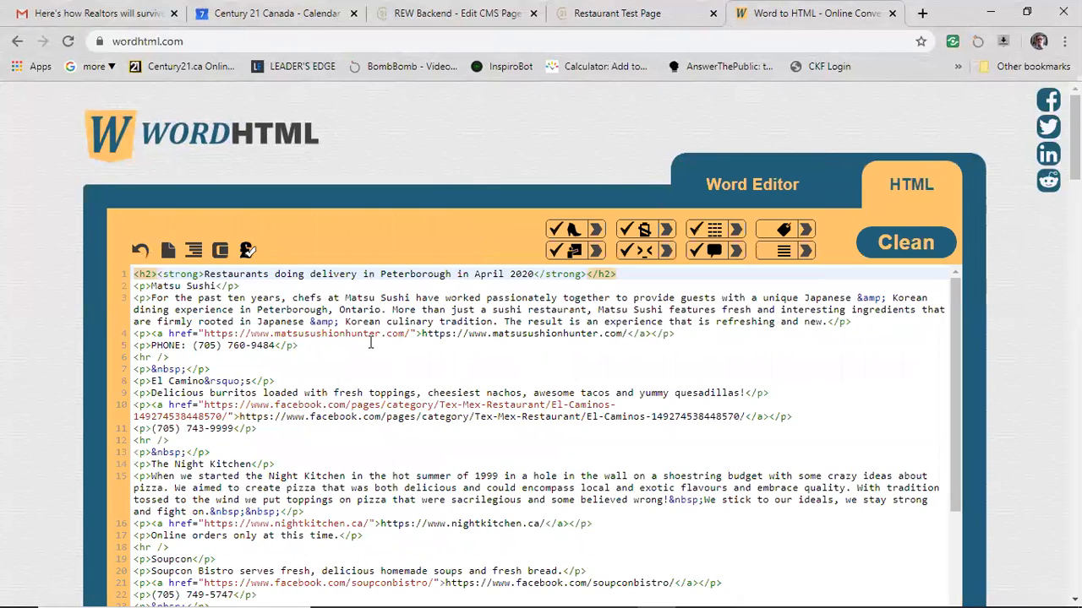
scroll(366, 487, "down", 3)
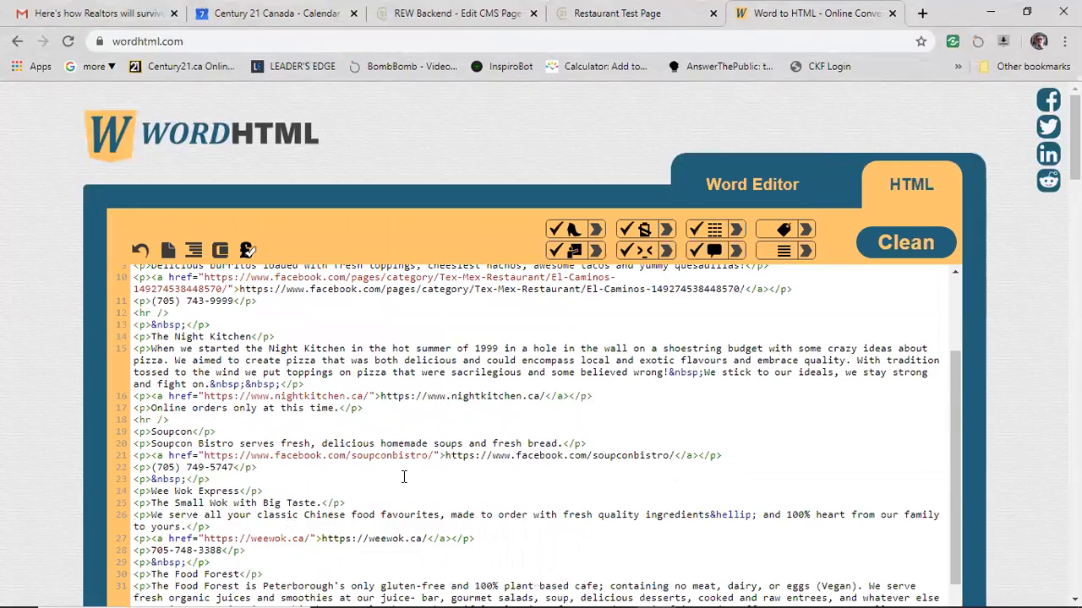
scroll(372, 422, "up", 3)
scroll(338, 406, "down", 3)
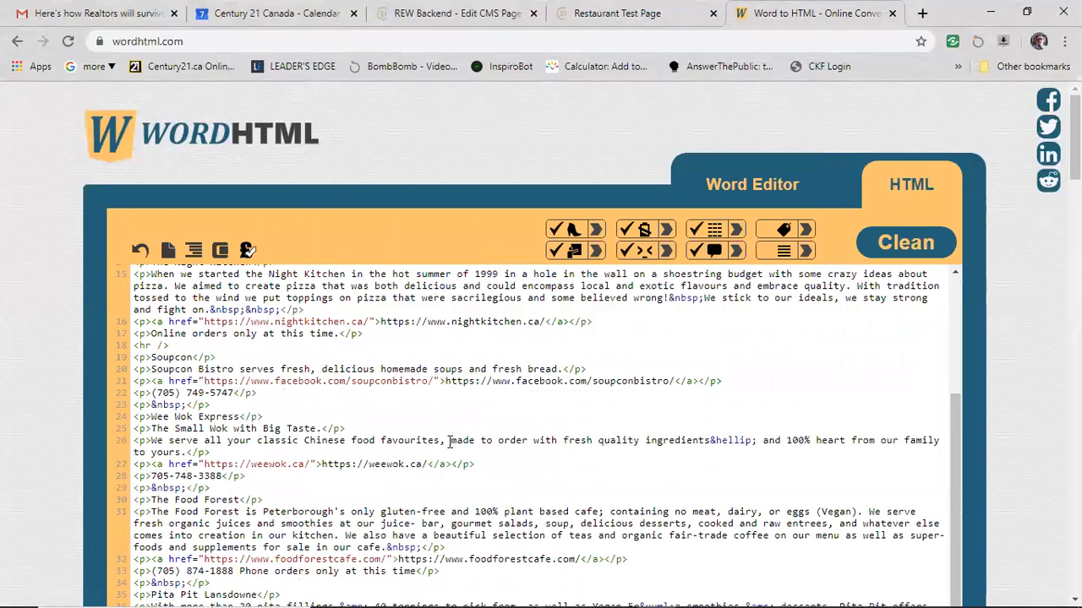
scroll(330, 398, "up", 2)
scroll(330, 398, "up", 1)
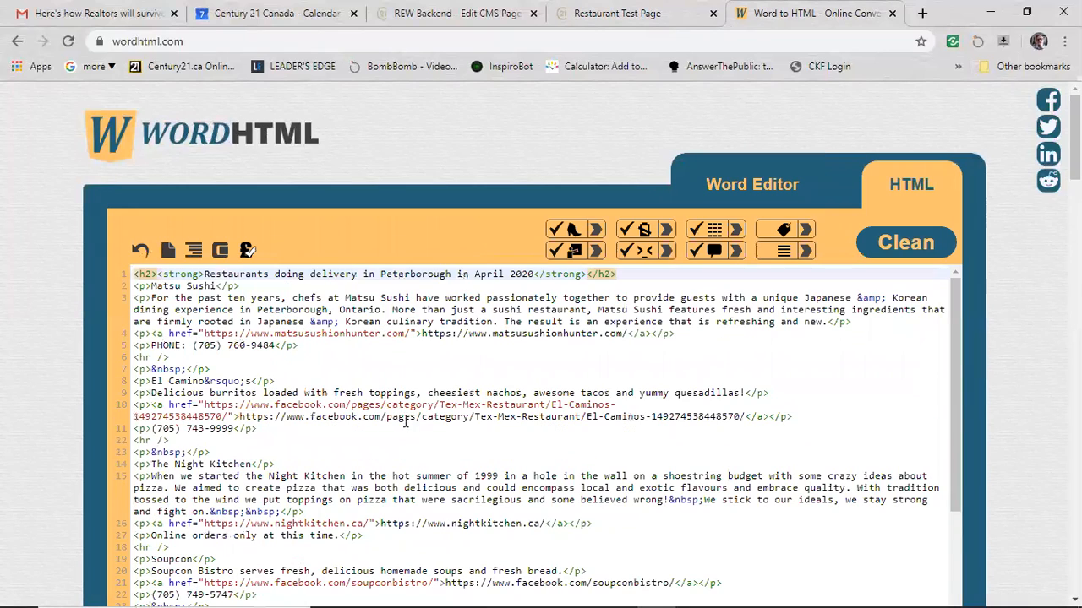
left_click(319, 356)
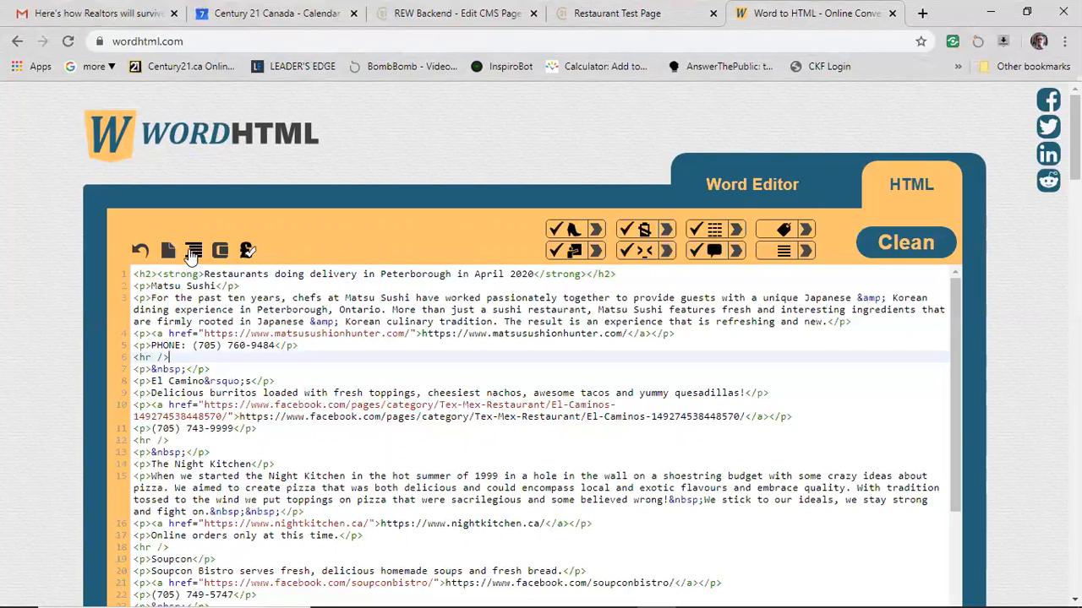
key("ctrl+a")
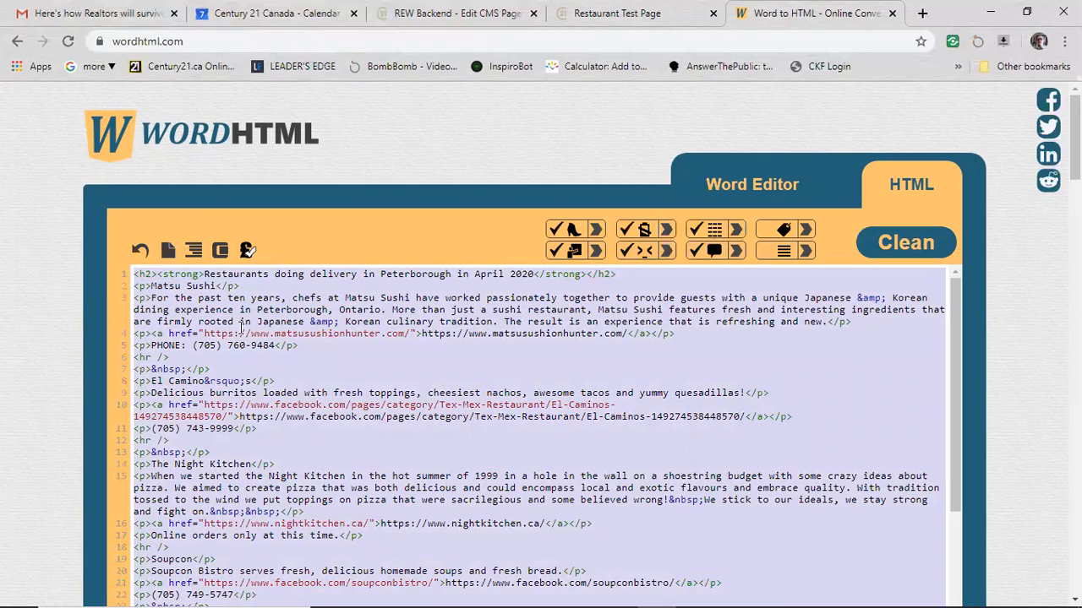
left_click(381, 392)
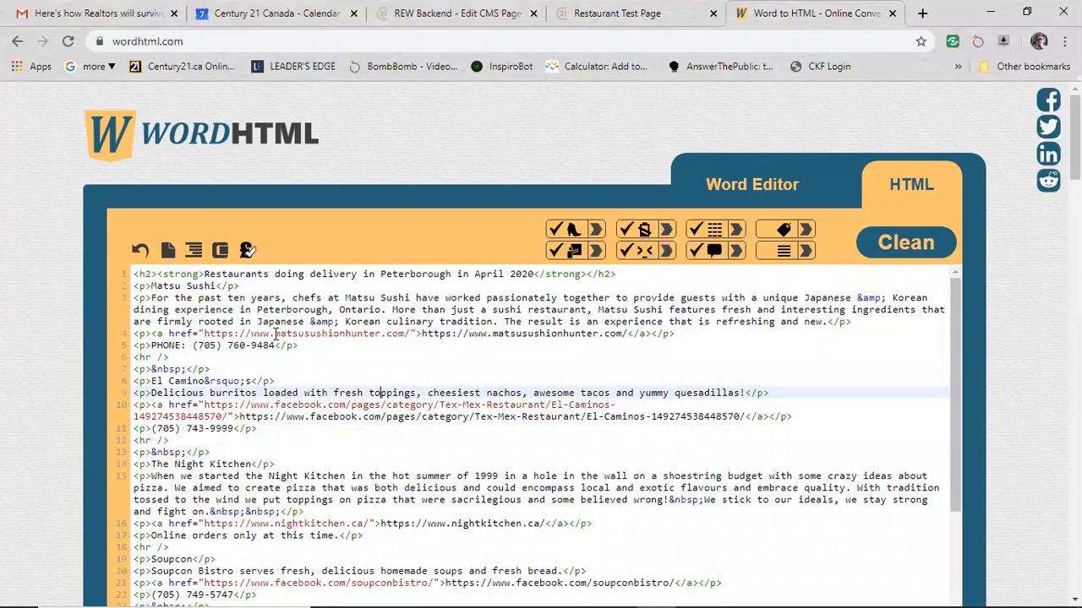
key("ctrl+a")
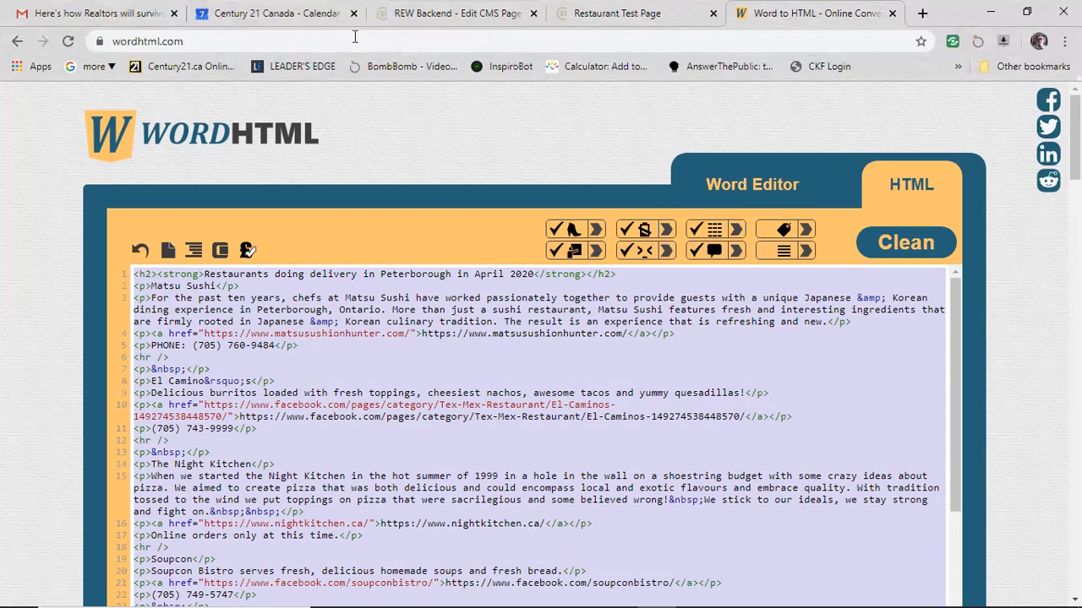
Switch to the CMS page editor and insert the copied restaurant HTML into the Content block's source code.
left_click(456, 13)
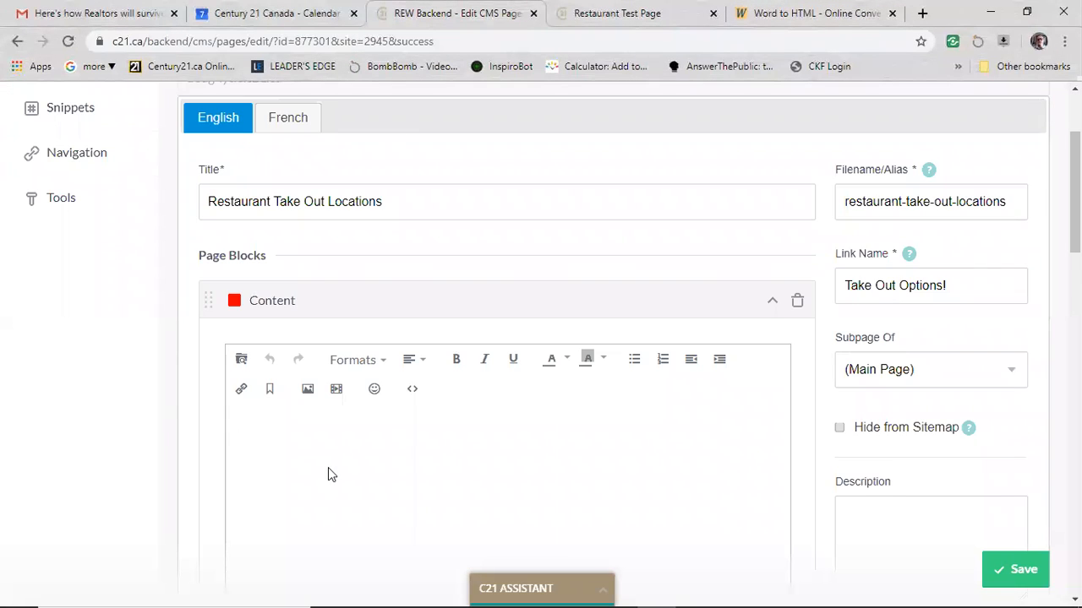
scroll(195, 321, "down", 1)
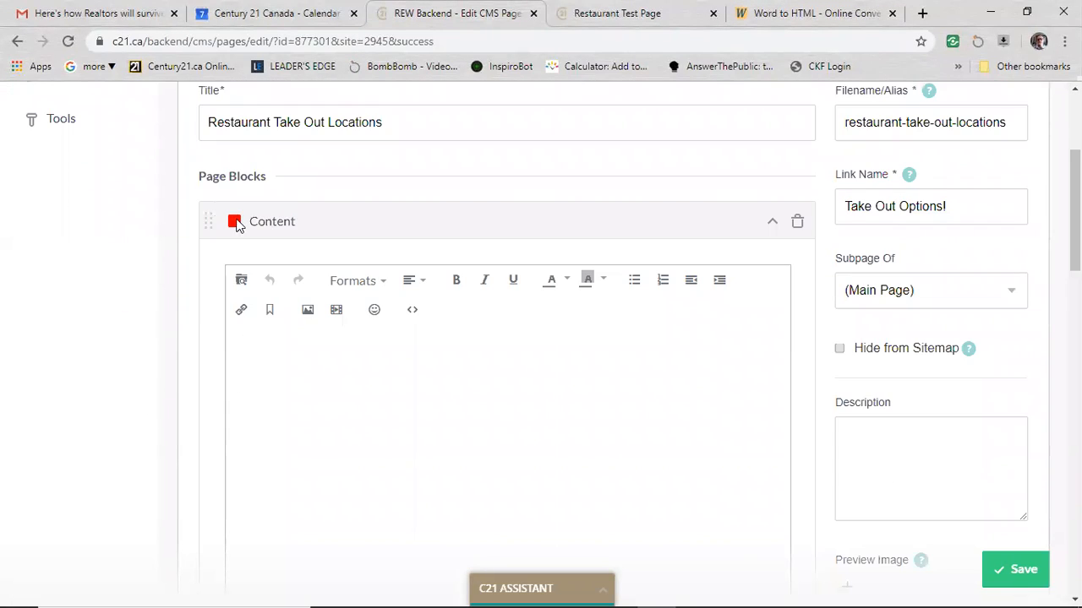
scroll(213, 414, "up", 3)
scroll(426, 437, "down", 2)
scroll(426, 437, "down", 2)
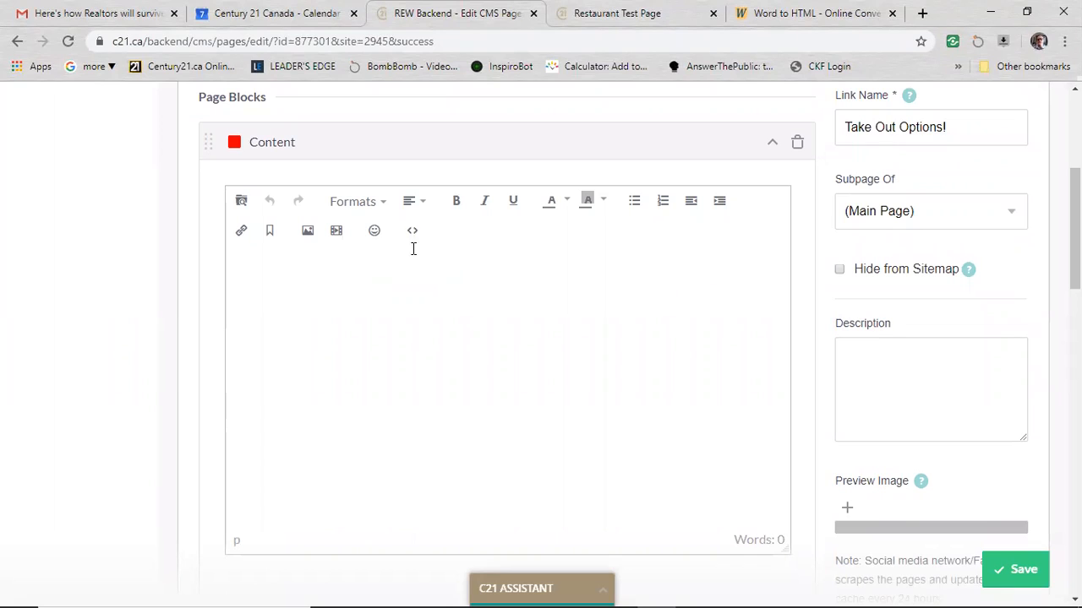
left_click(411, 234)
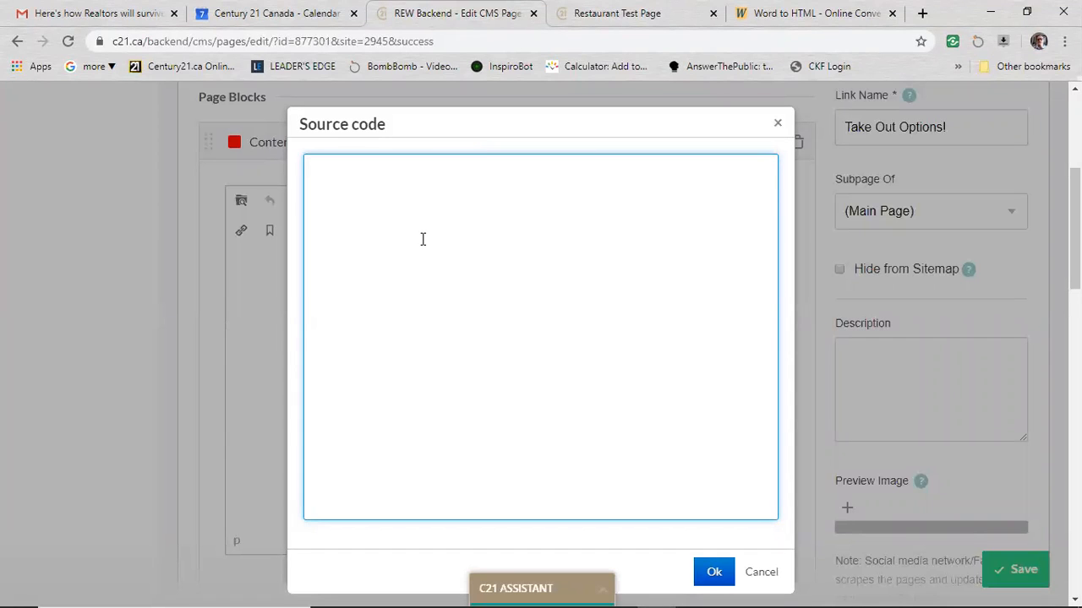
key("ctrl+v")
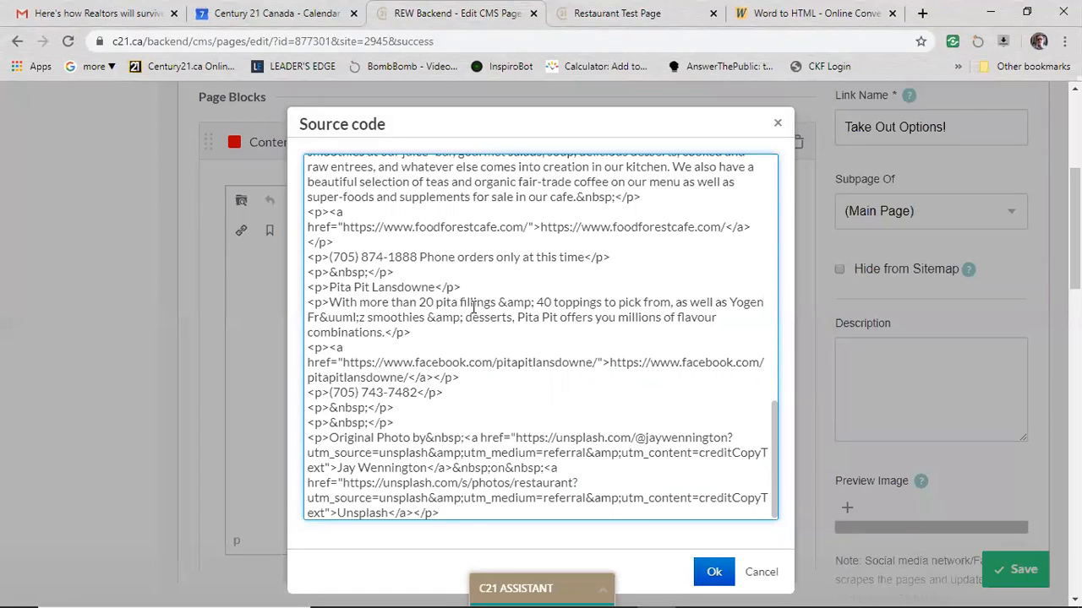
scroll(485, 309, "down", 1)
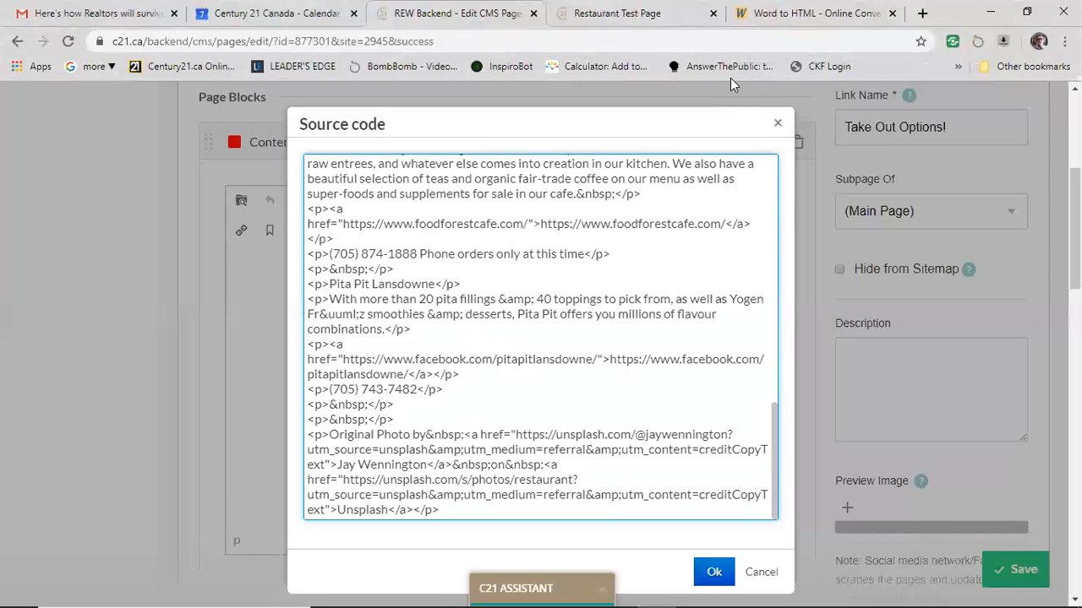
left_click(714, 572)
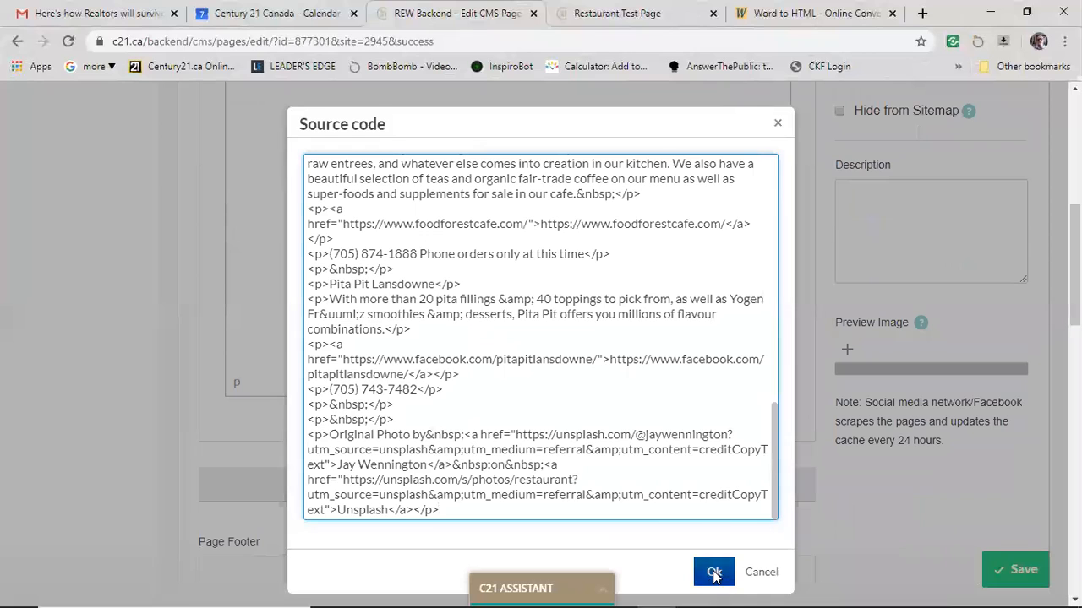
scroll(65, 372, "up", 2)
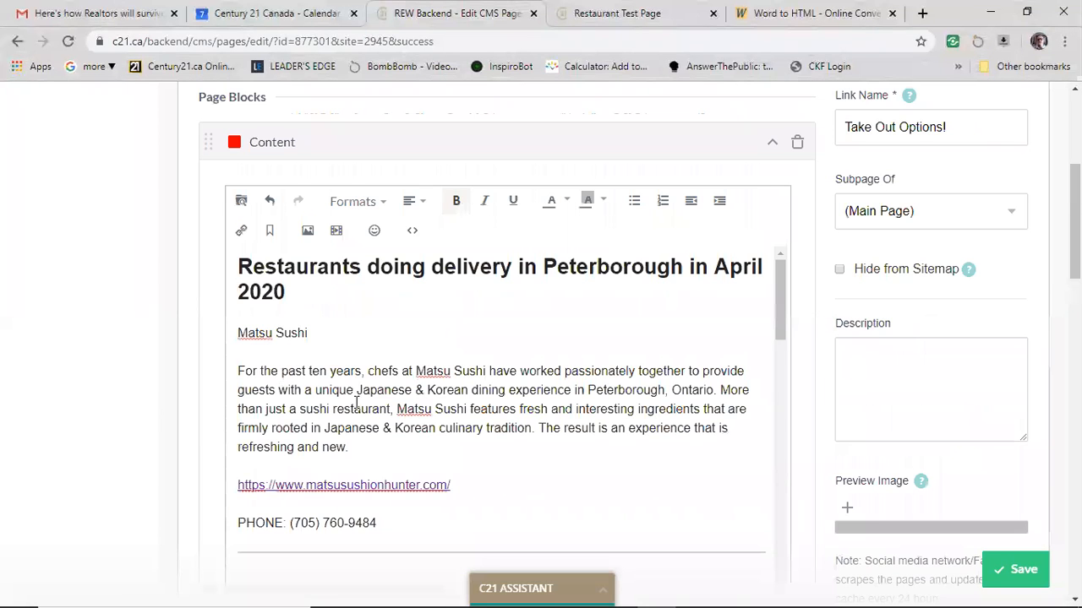
Save the page with the inserted restaurant content and open its live version.
scroll(534, 410, "down", 1)
scroll(507, 401, "down", 3)
scroll(533, 412, "up", 4)
left_click(1019, 571)
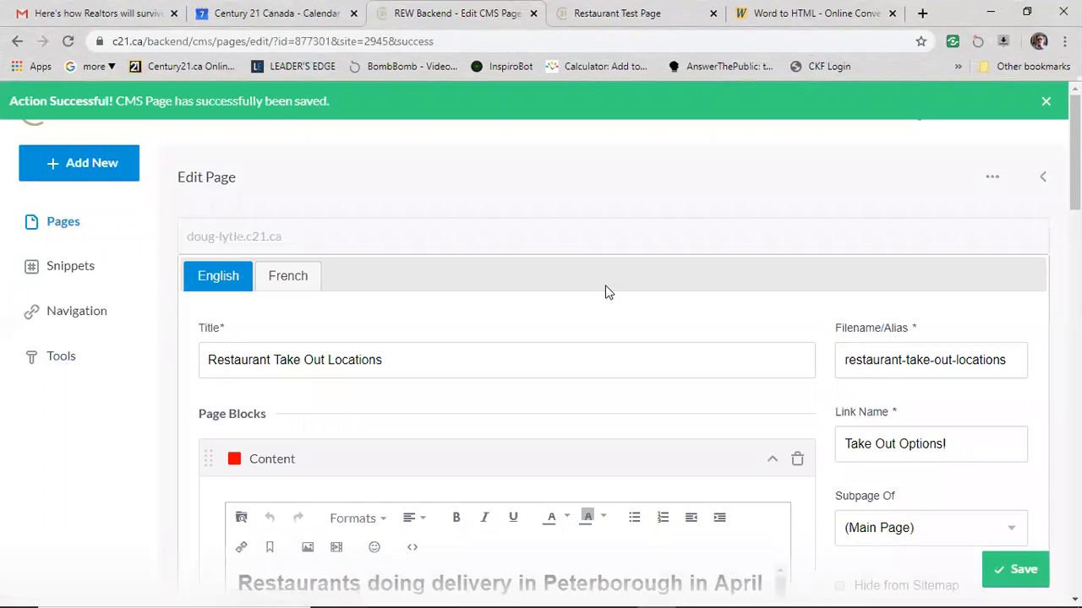
left_click(995, 184)
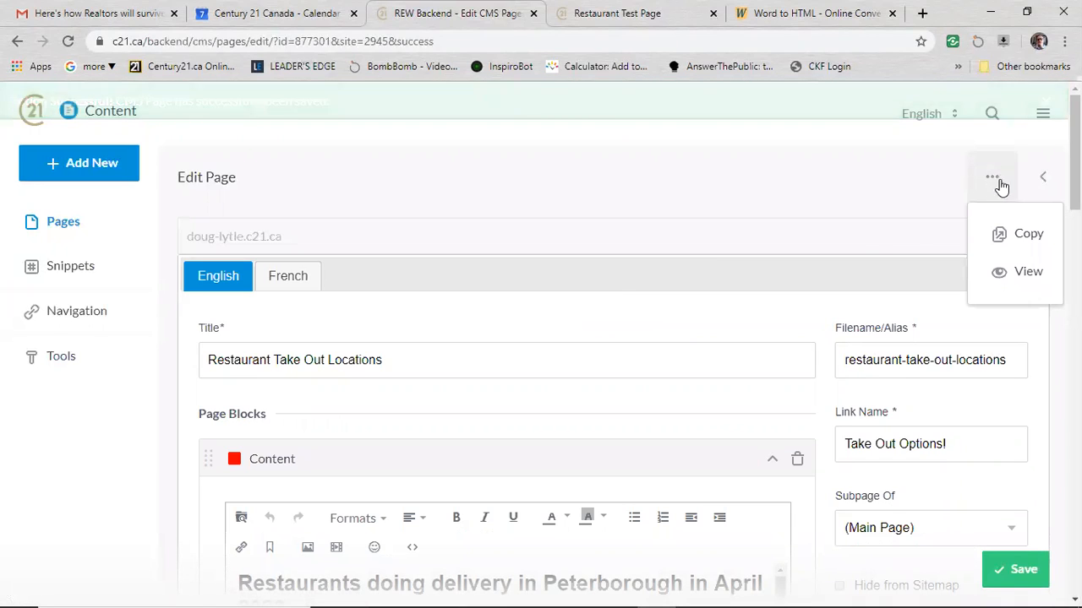
left_click(1013, 281)
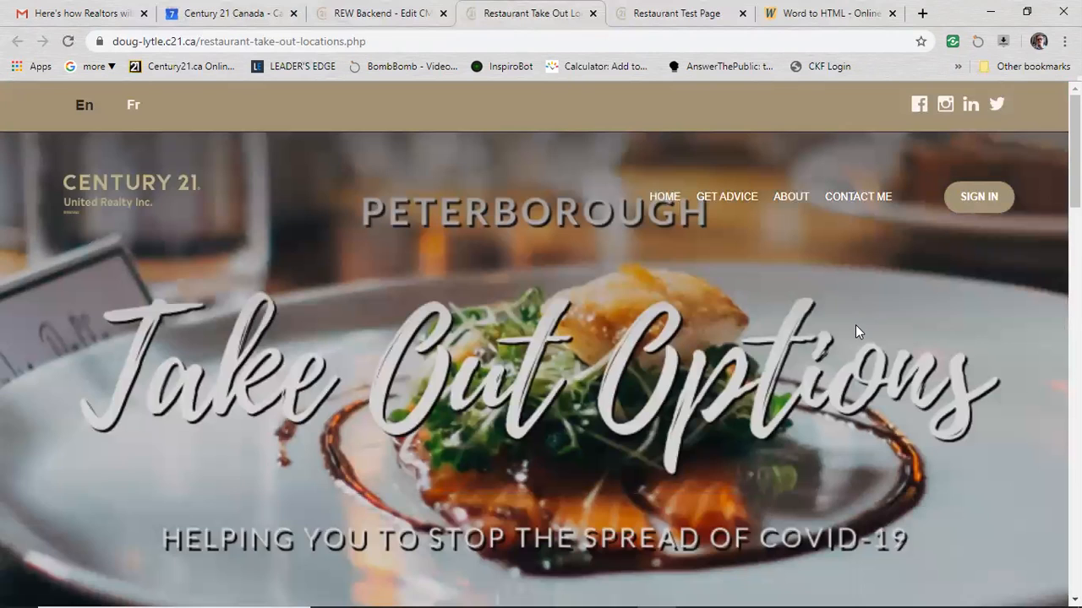
Examine the published take-out page from its heading through the restaurant entries to the photo credit.
scroll(855, 325, "down", 6)
left_click_drag(155, 167, 530, 166)
left_click(267, 248)
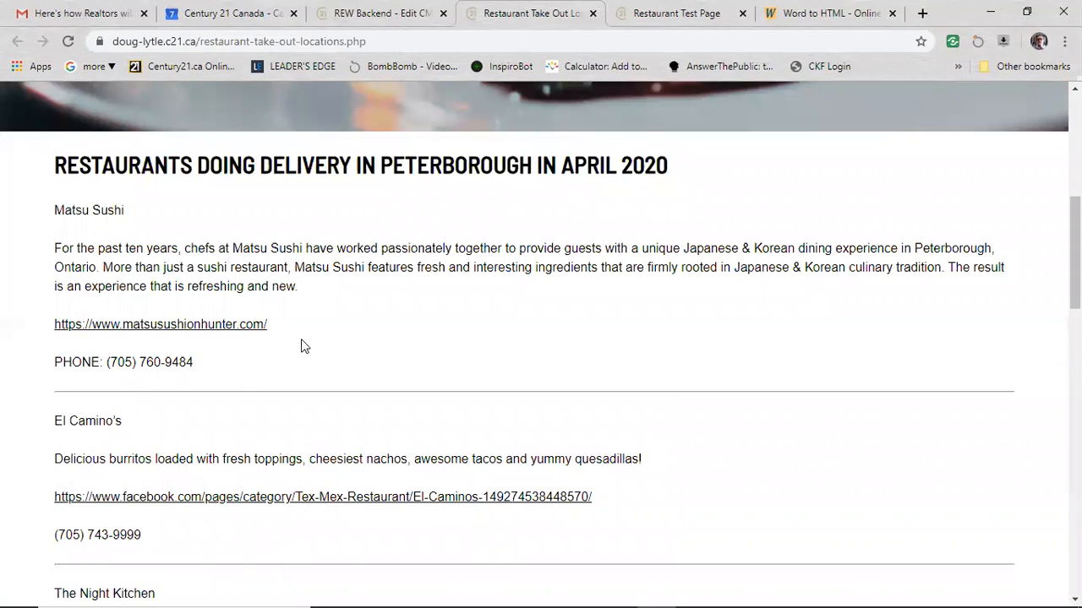
scroll(237, 414, "down", 8)
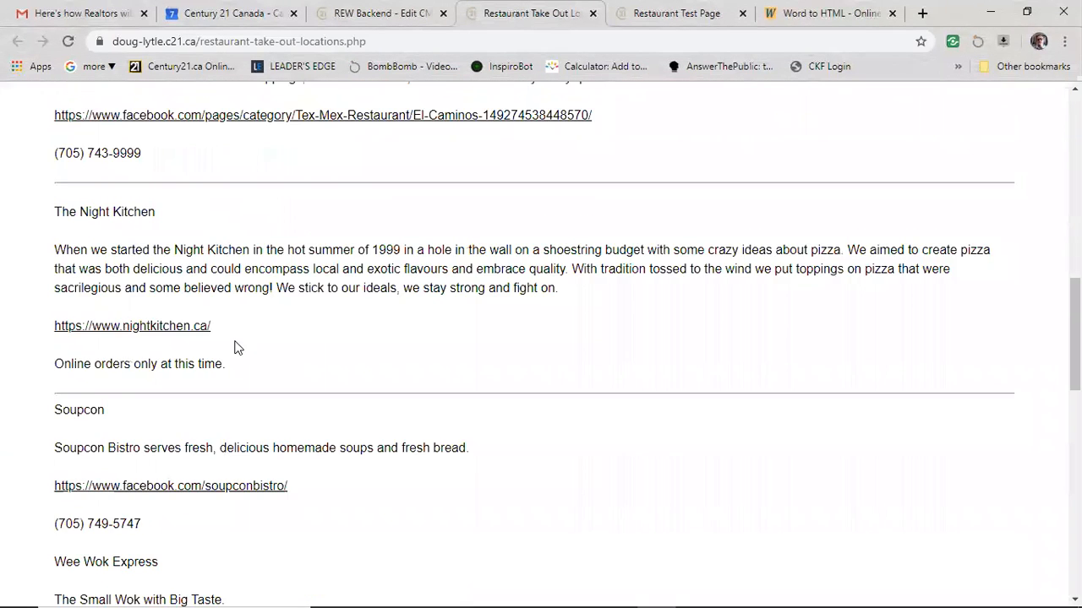
scroll(176, 353, "down", 2)
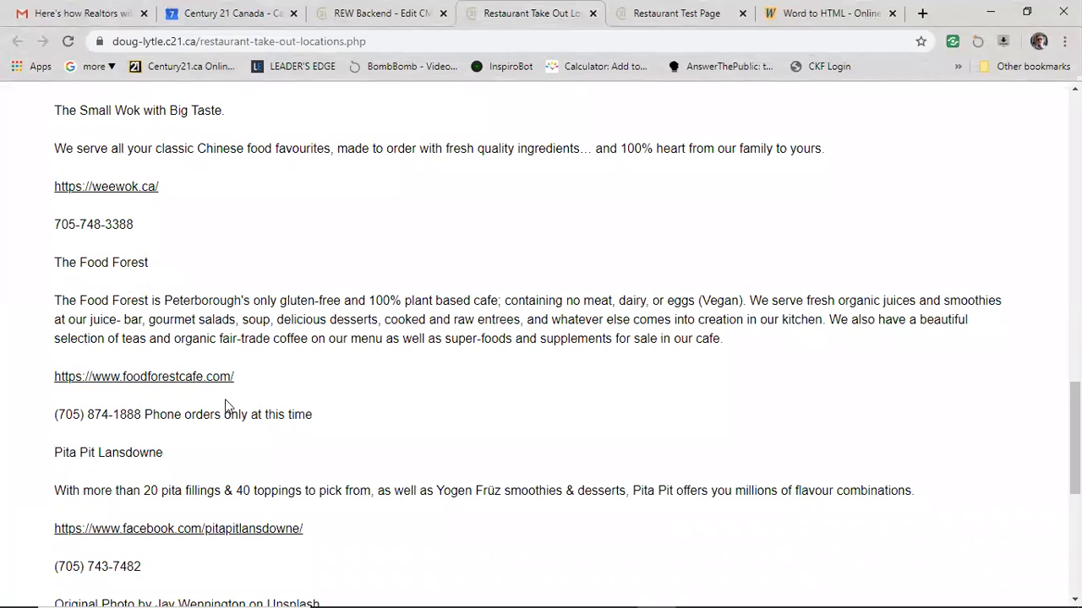
scroll(229, 406, "down", 2)
scroll(254, 288, "up", 3)
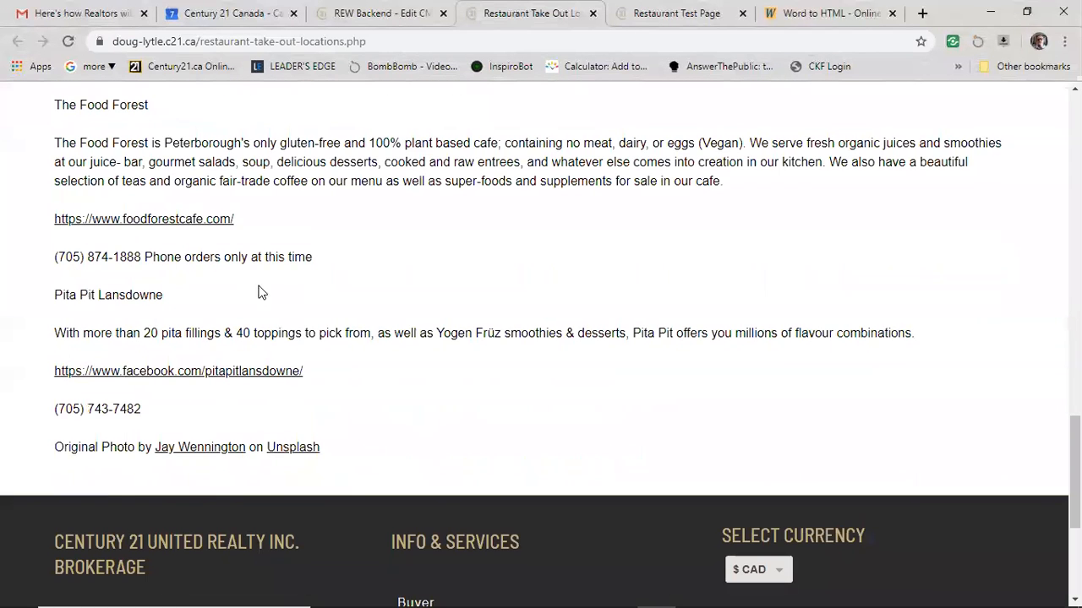
scroll(272, 393, "down", 3)
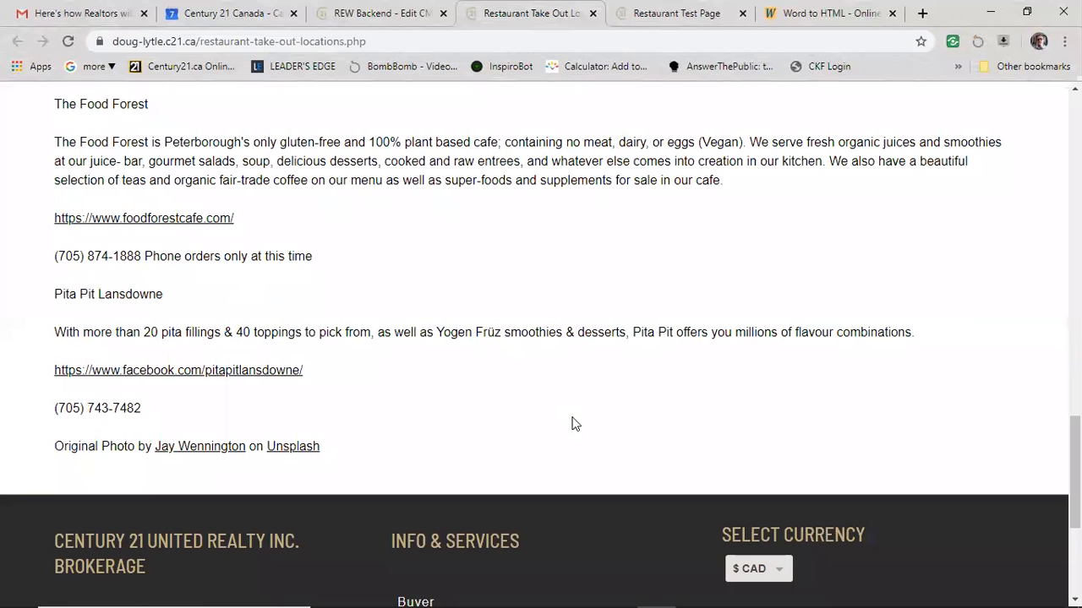
scroll(592, 380, "up", 6)
Switch to the Restaurant Test Page and examine its header image, restaurant entry formatting, dividers and photo credit for comparison.
left_click(677, 12)
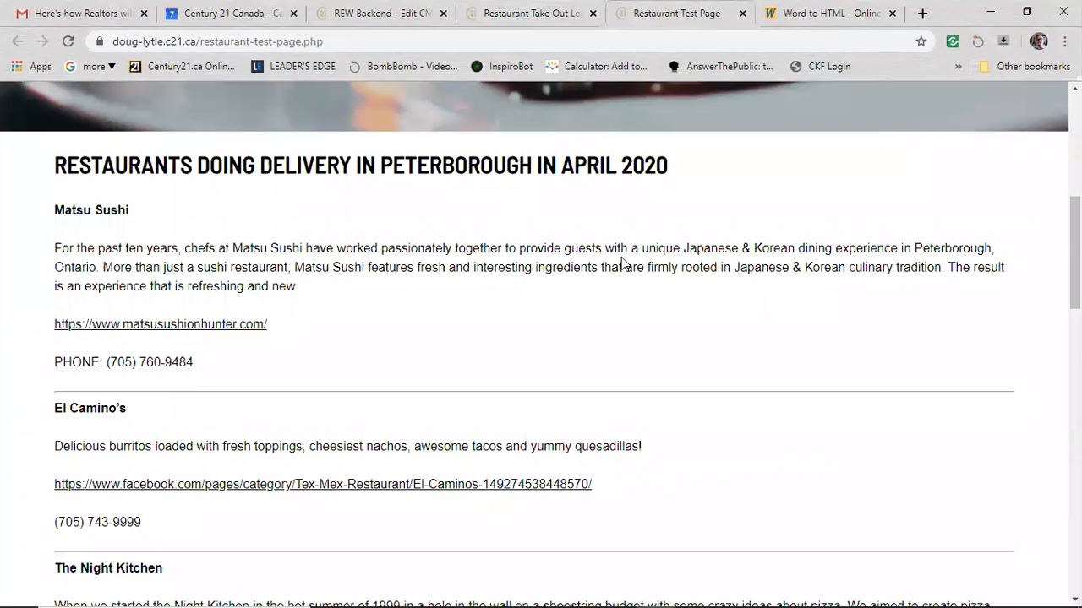
scroll(346, 359, "down", 3)
scroll(347, 359, "down", 10)
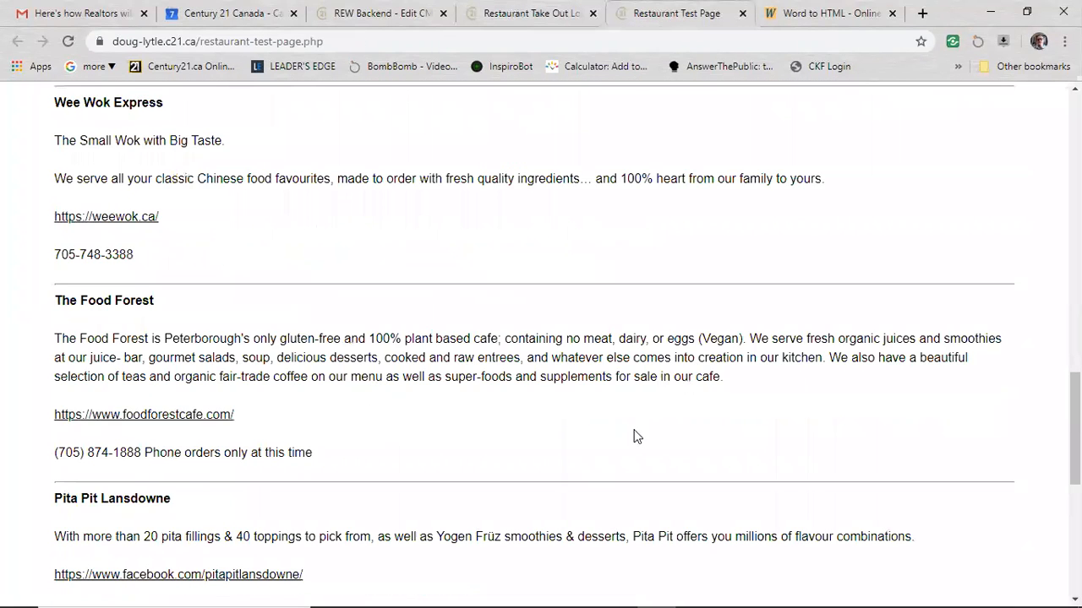
scroll(667, 333, "up", 15)
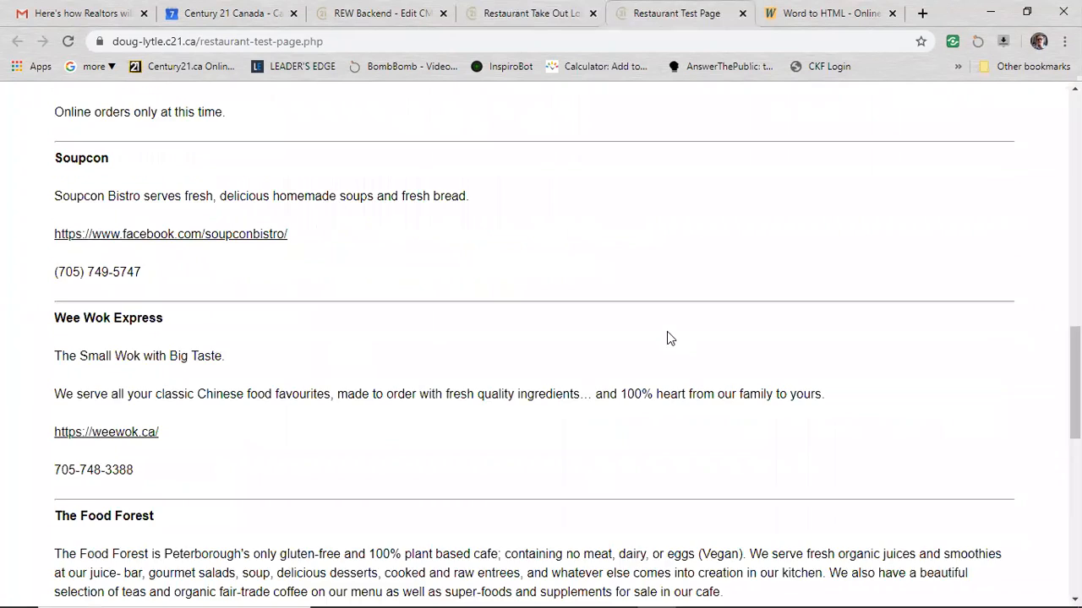
scroll(407, 330, "up", 5)
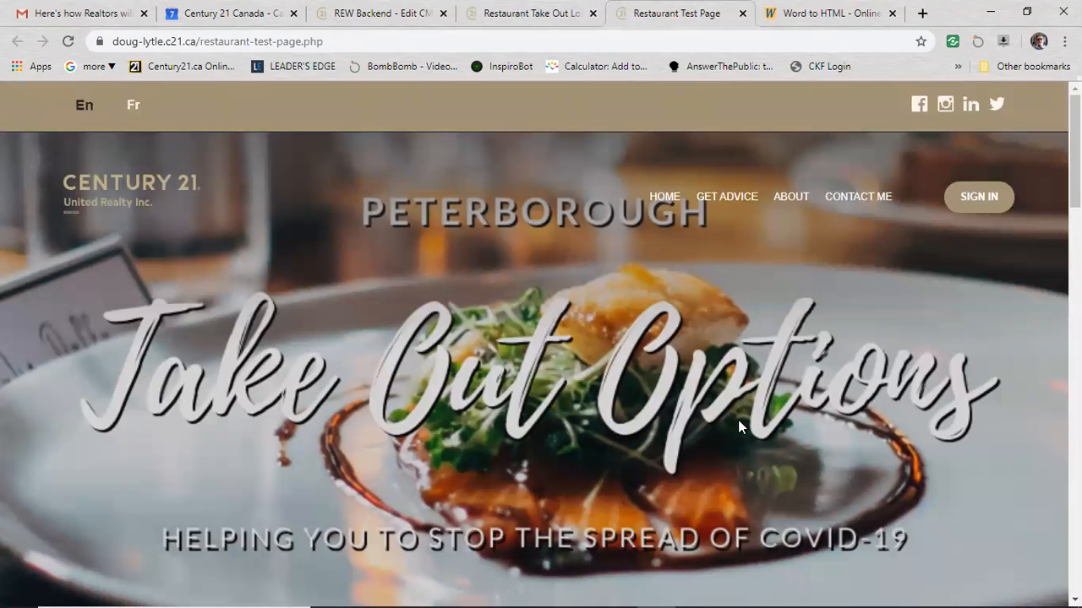
scroll(761, 420, "down", 4)
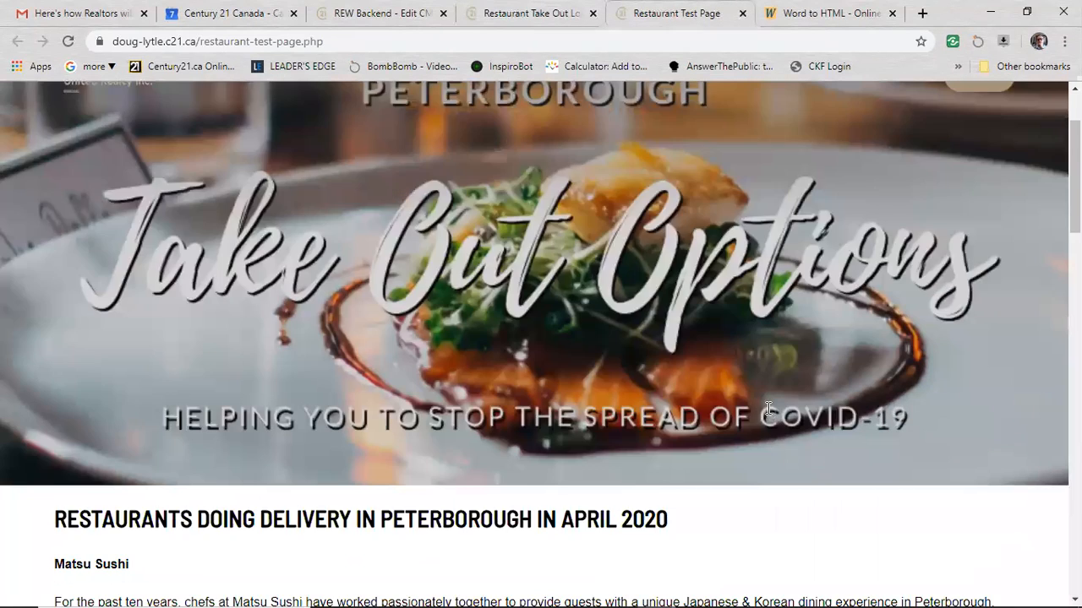
scroll(761, 420, "up", 4)
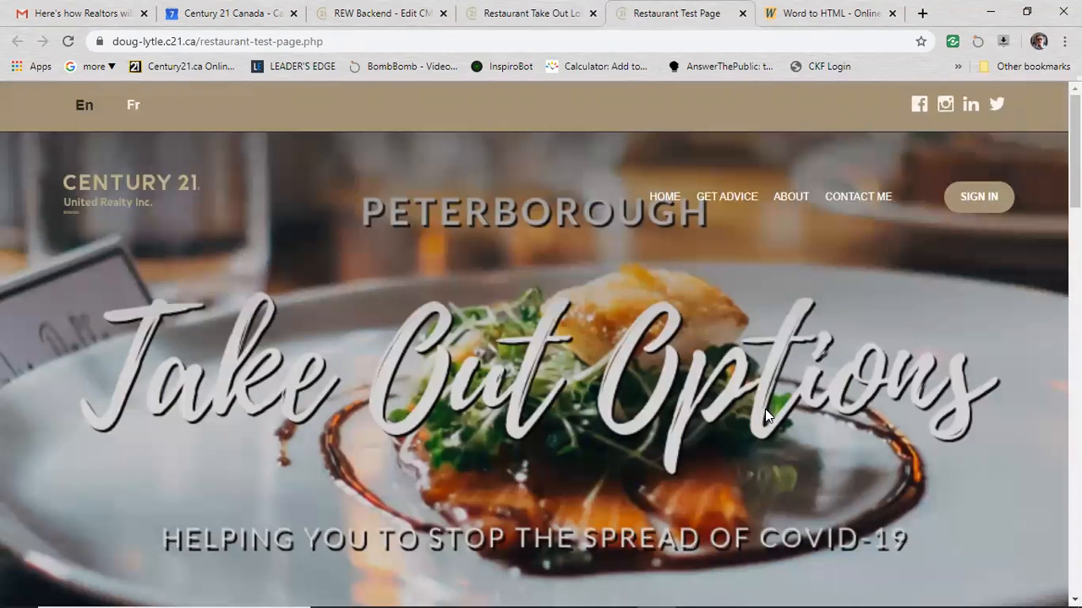
scroll(769, 414, "down", 15)
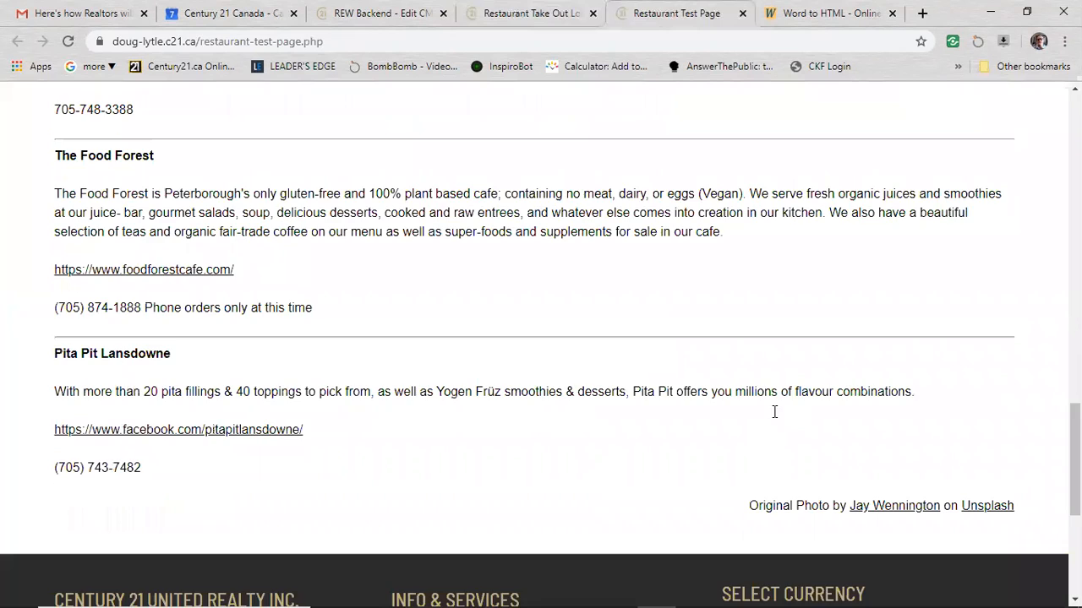
scroll(774, 357, "down", 4)
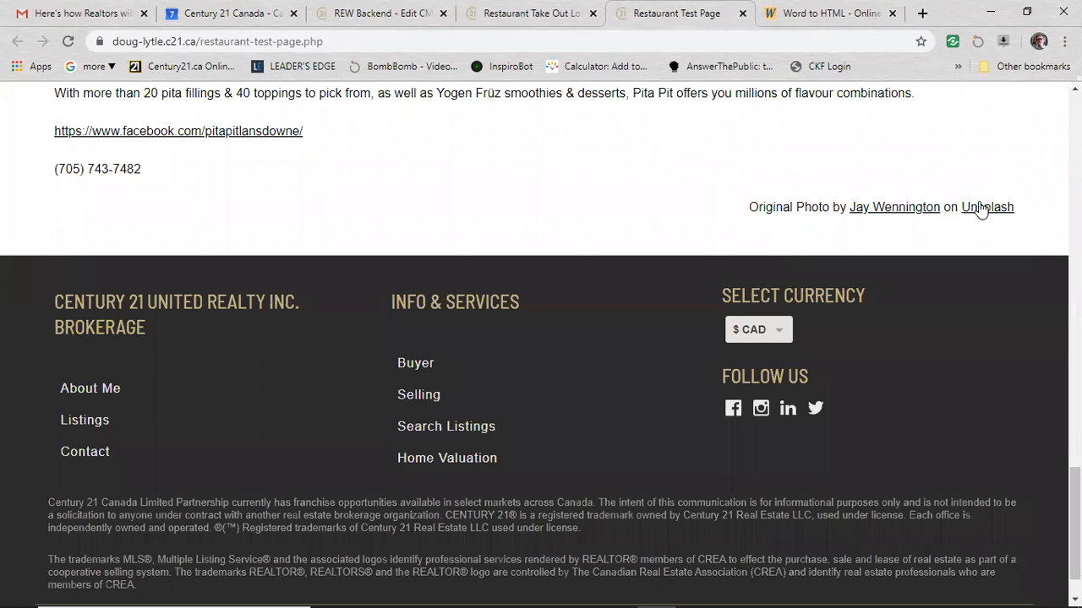
scroll(688, 346, "up", 4)
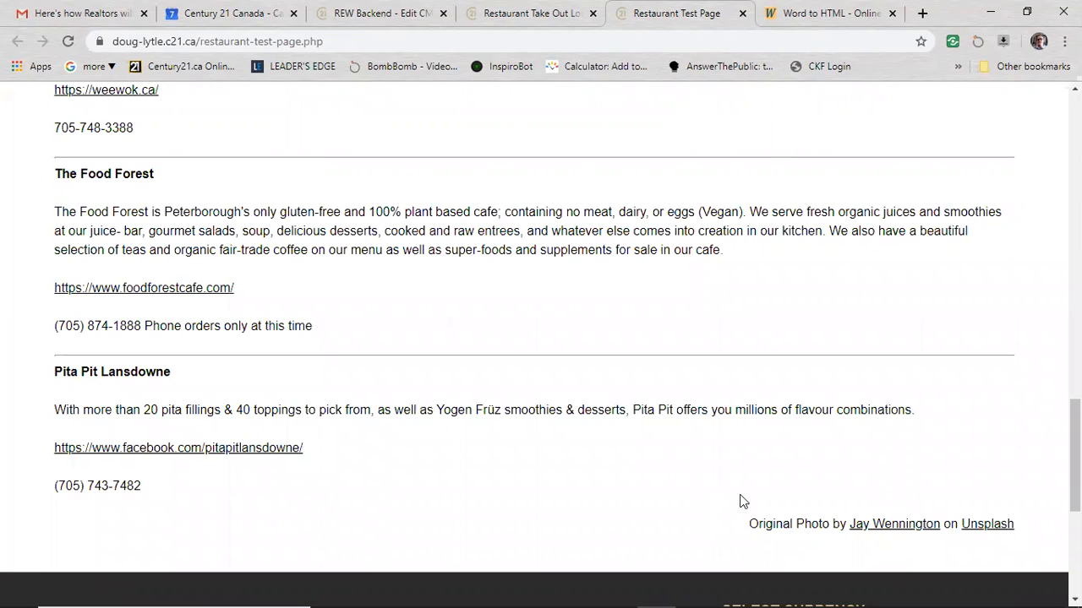
triple_click(763, 521)
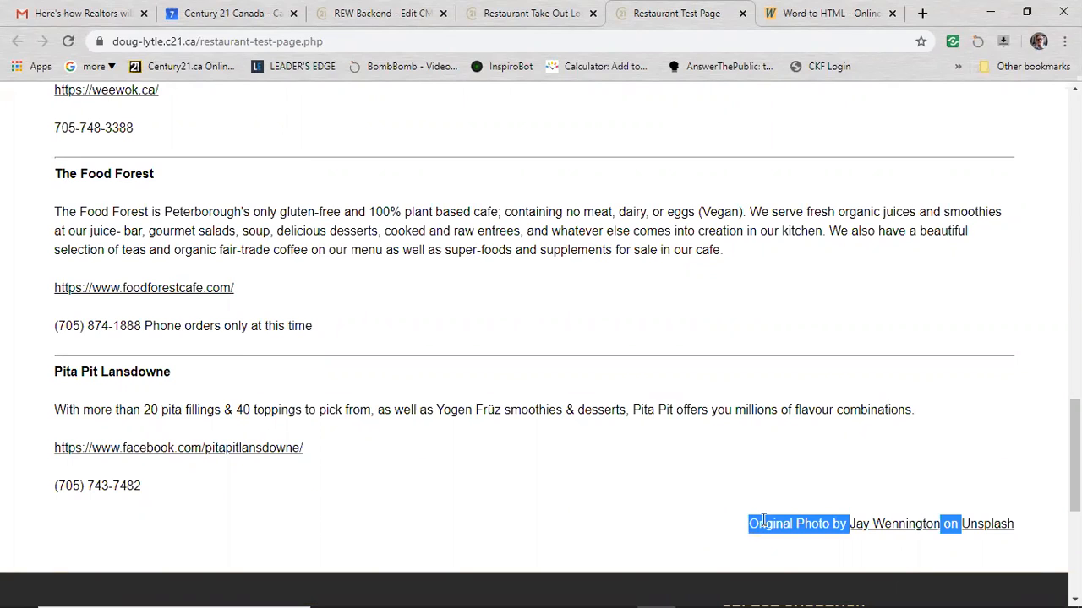
left_click(544, 500)
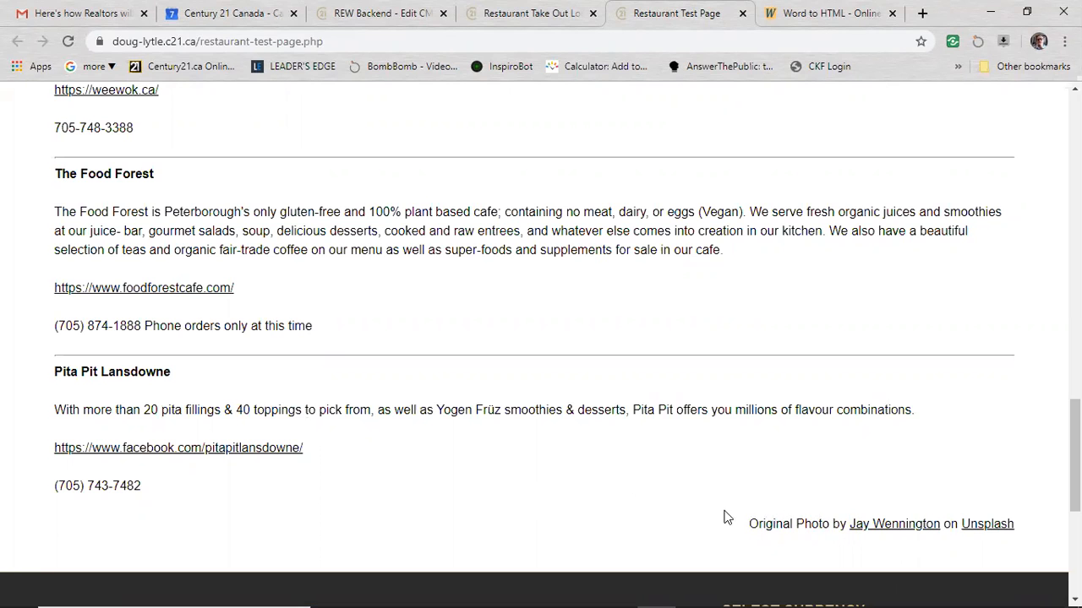
scroll(713, 513, "up", 15)
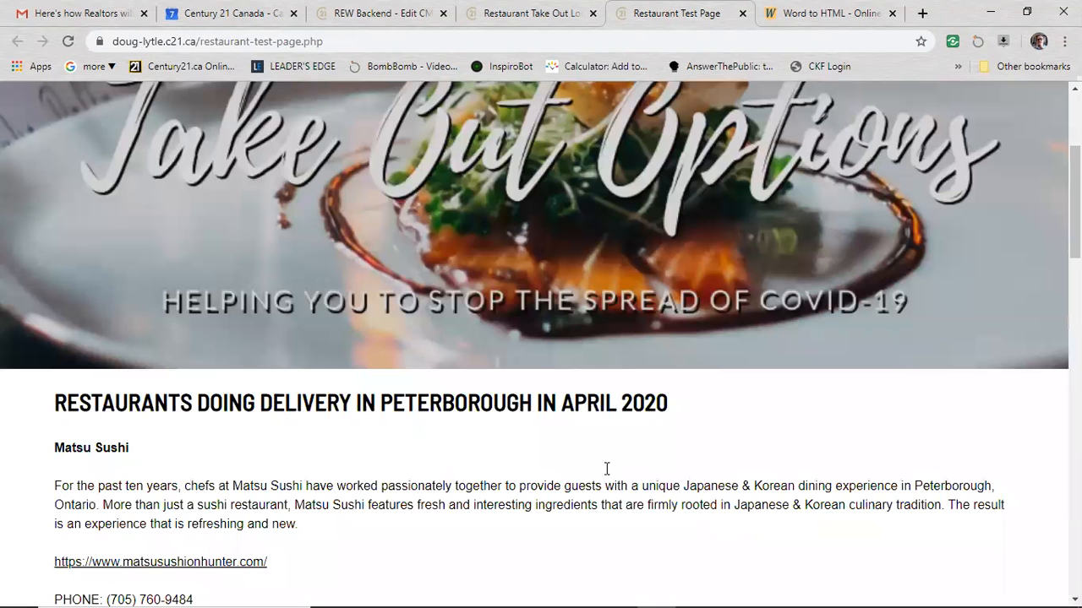
scroll(599, 462, "up", 3)
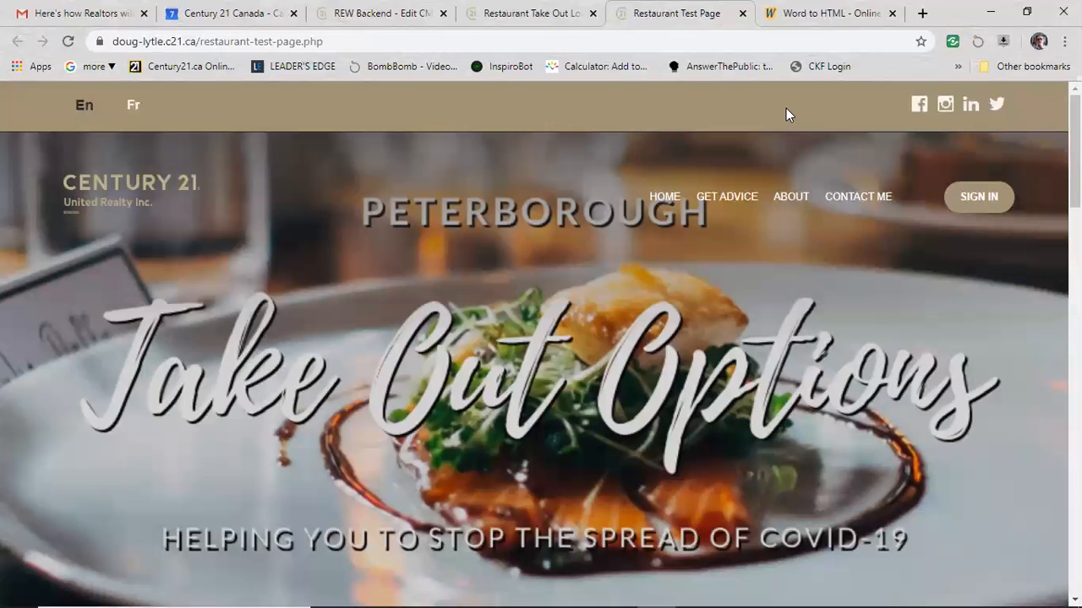
Return to the CMS backend and open the link list of the site's Default Navigation.
left_click(360, 24)
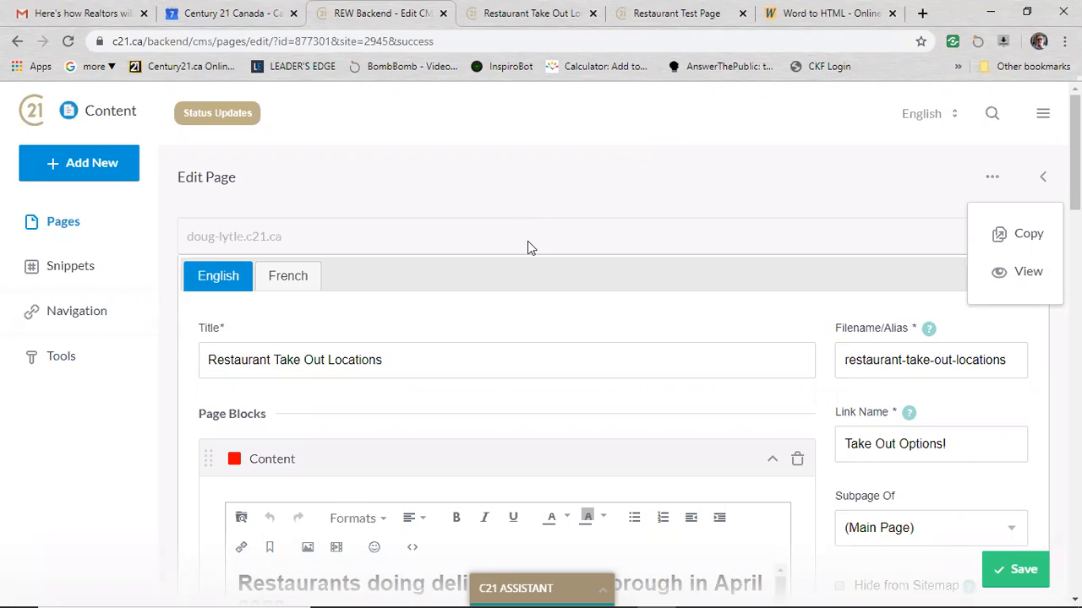
left_click(672, 230)
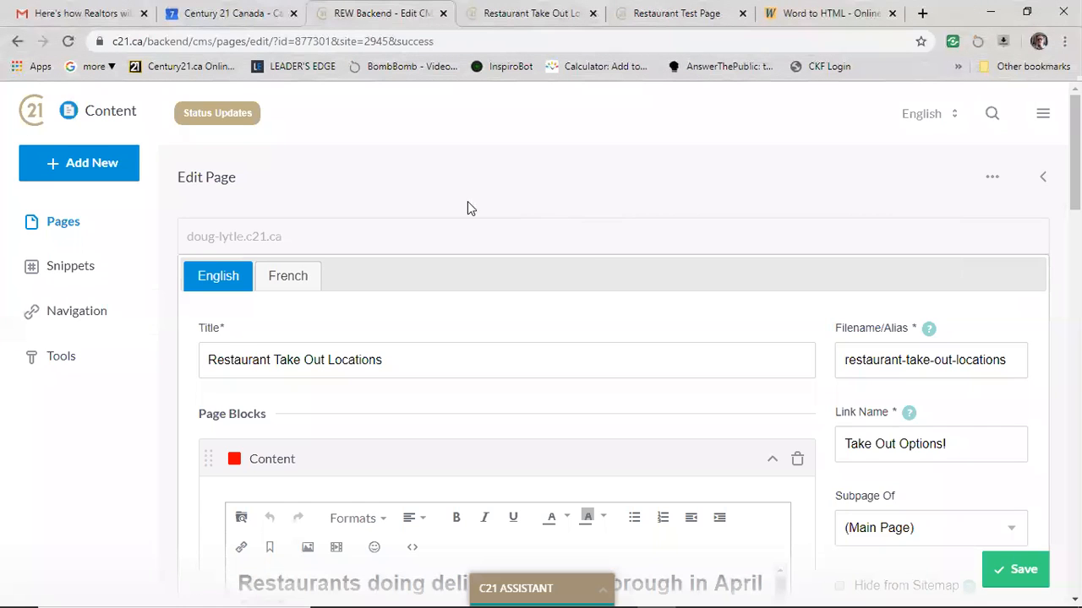
left_click(78, 316)
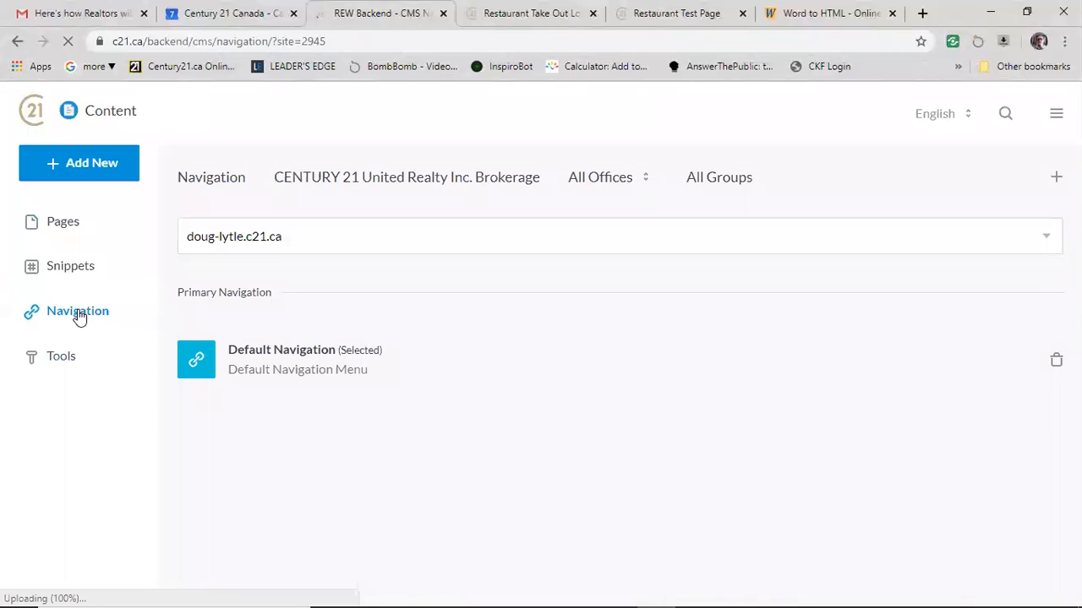
left_click(272, 364)
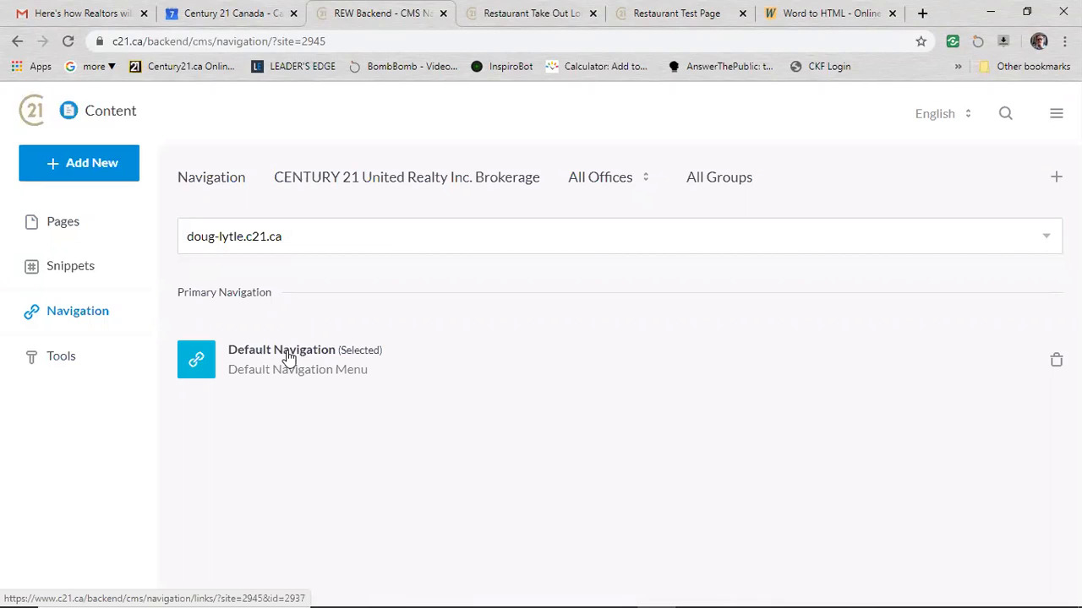
left_click(288, 357)
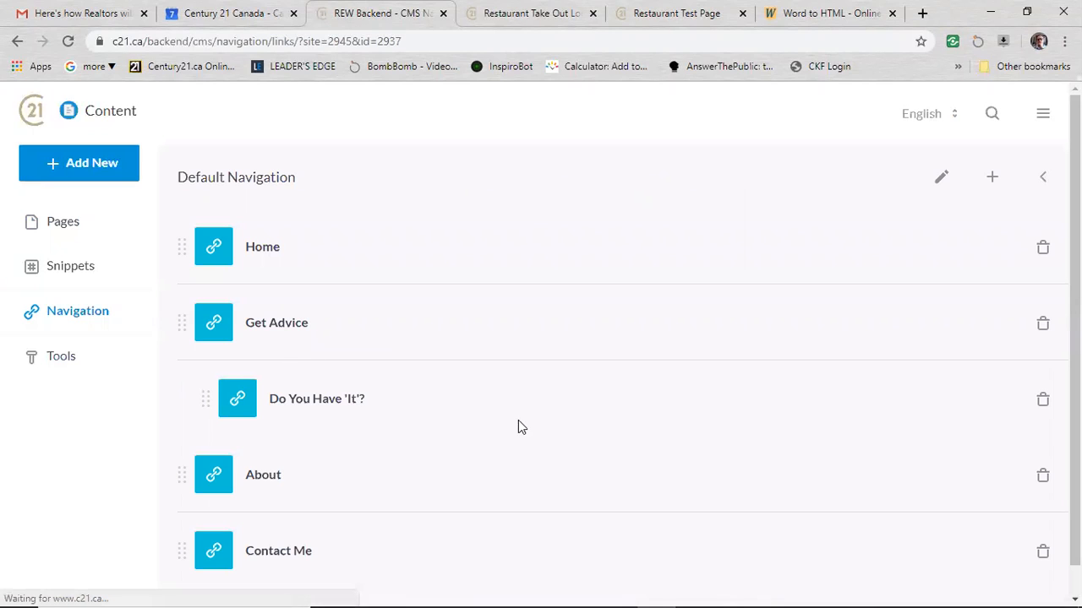
scroll(440, 367, "down", 1)
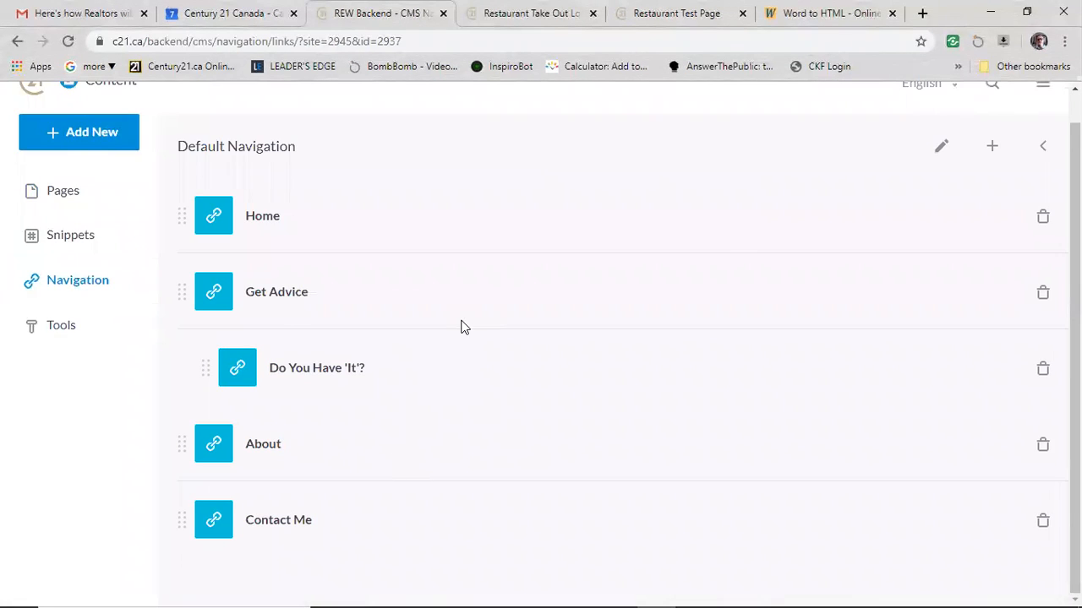
scroll(442, 403, "up", 1)
scroll(353, 398, "down", 1)
Start a new link in the Default Navigation and title it "Restaurant Take Out!" in English.
left_click(997, 152)
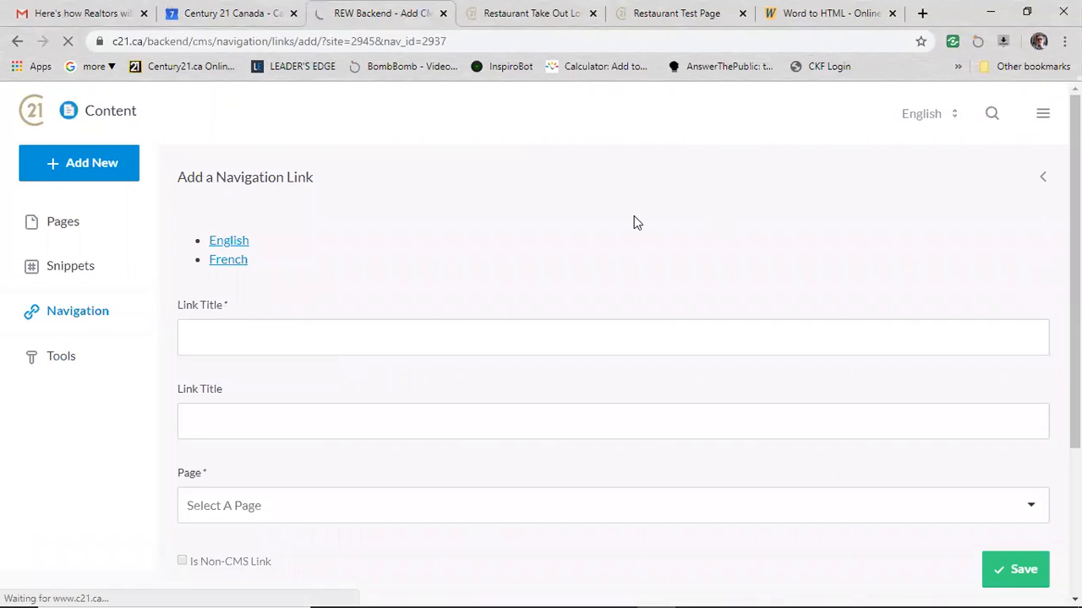
scroll(488, 291, "down", 2)
left_click(373, 254)
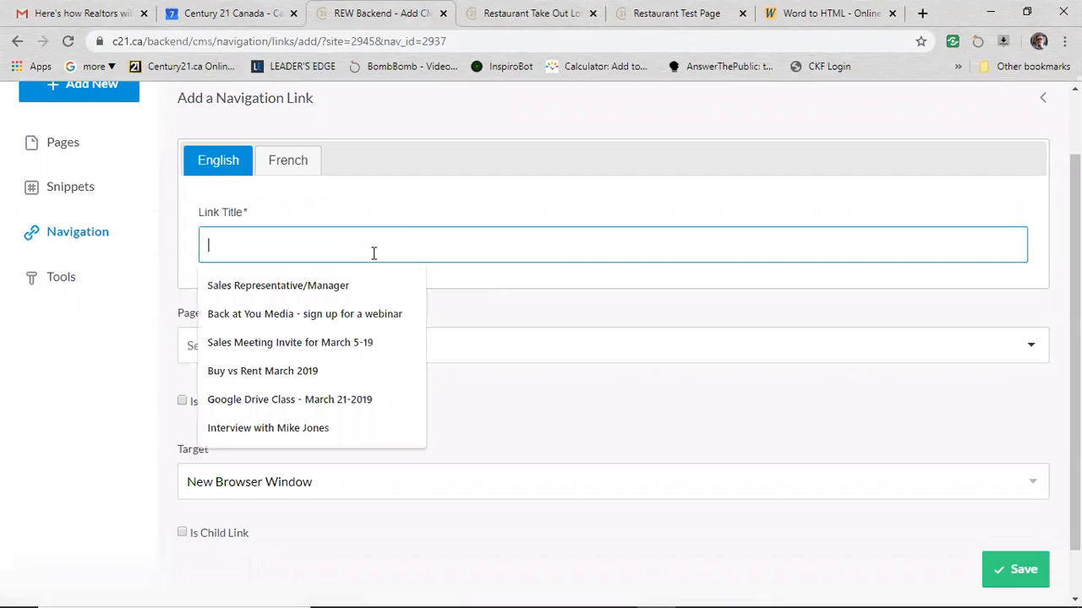
type("Restua")
key("BackSpace")
key("BackSpace")
type("aru")
key("BackSpace")
key("BackSpace")
type("urants")
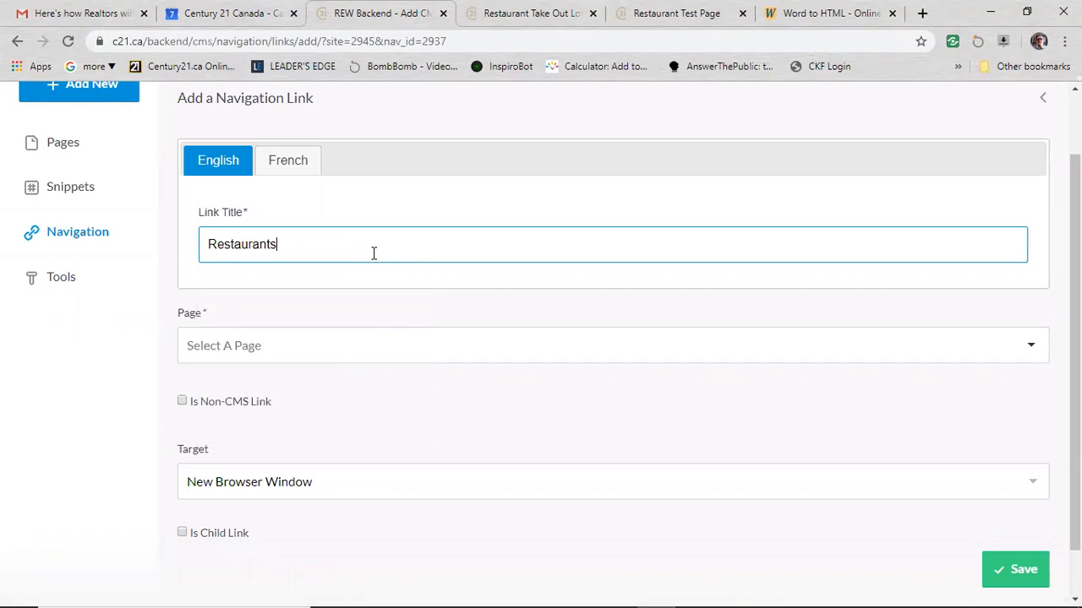
key("BackSpace")
type("Take OUt")
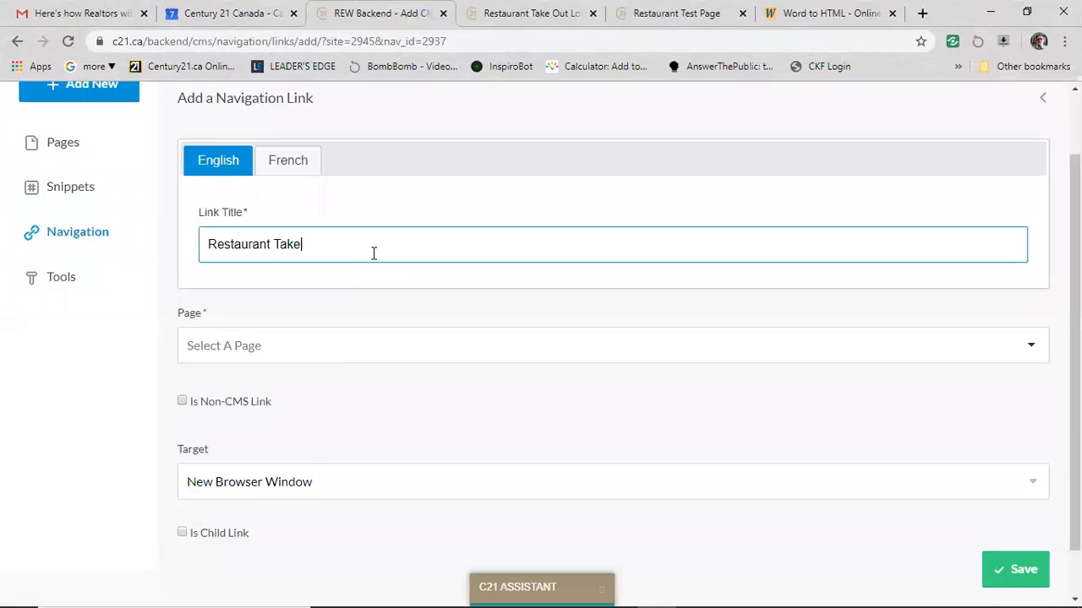
key("BackSpace")
key("BackSpace")
type("utl")
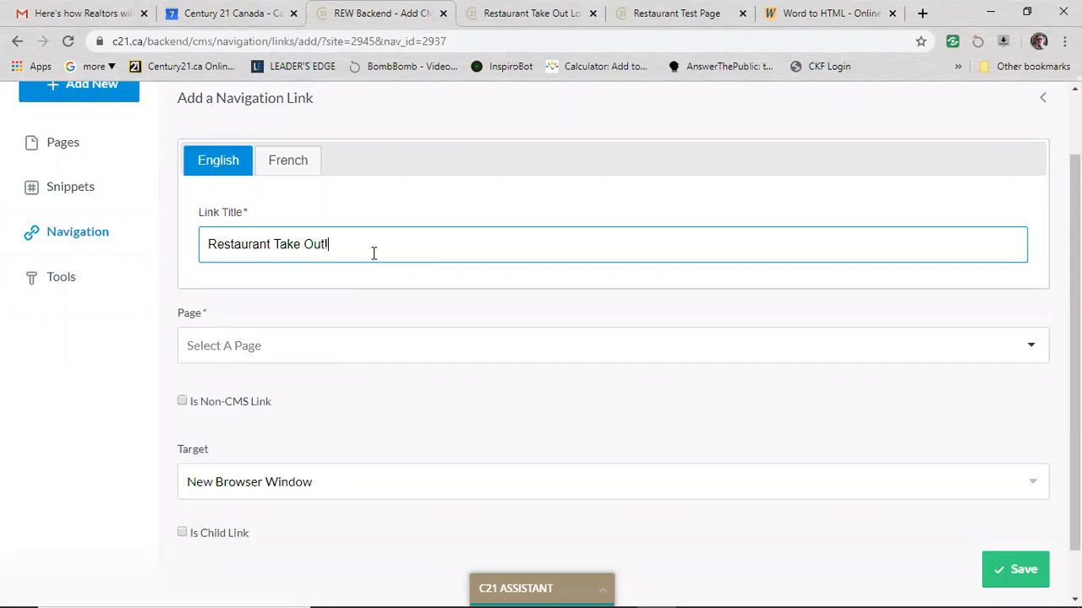
type("!")
Set the new navigation link's page to Restaurant Take Out Locations.
left_click(237, 341)
scroll(253, 432, "down", 5)
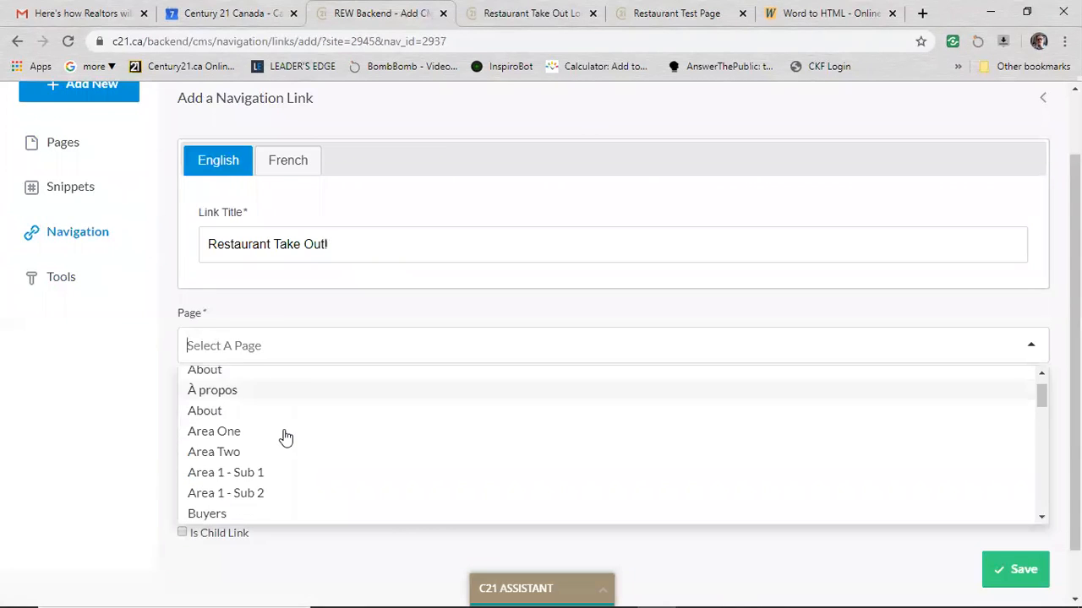
scroll(298, 436, "down", 5)
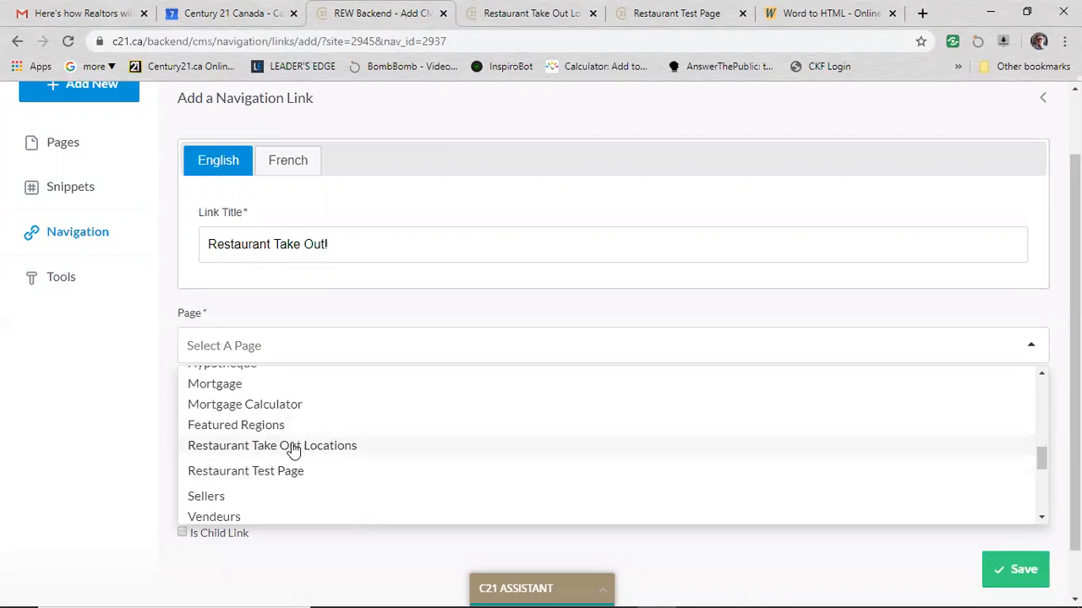
left_click(292, 446)
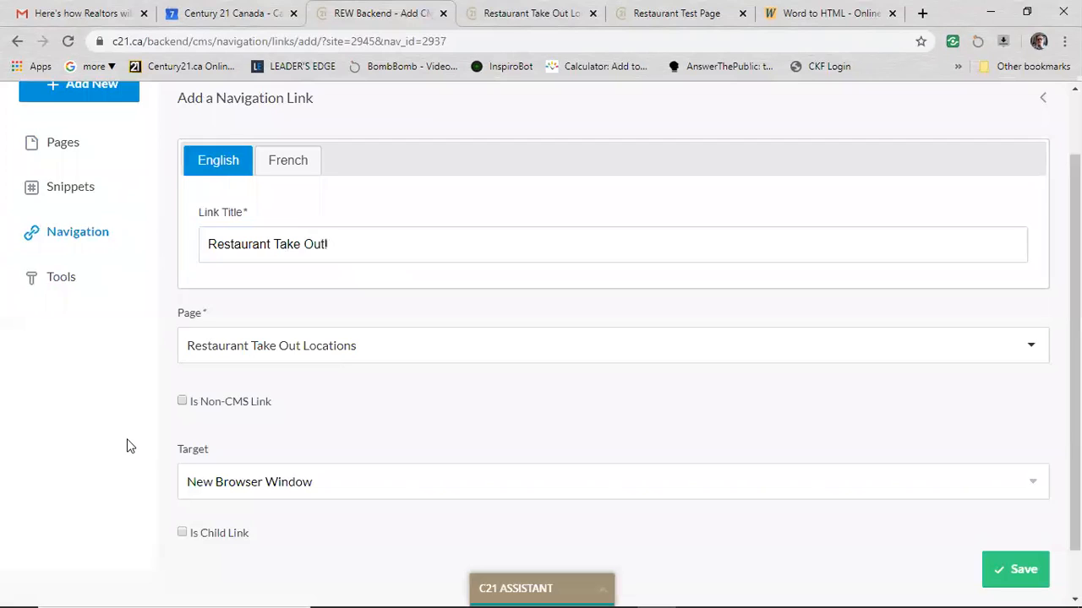
Set the new navigation link's target to Current Browser Window and save the link.
scroll(124, 445, "down", 1)
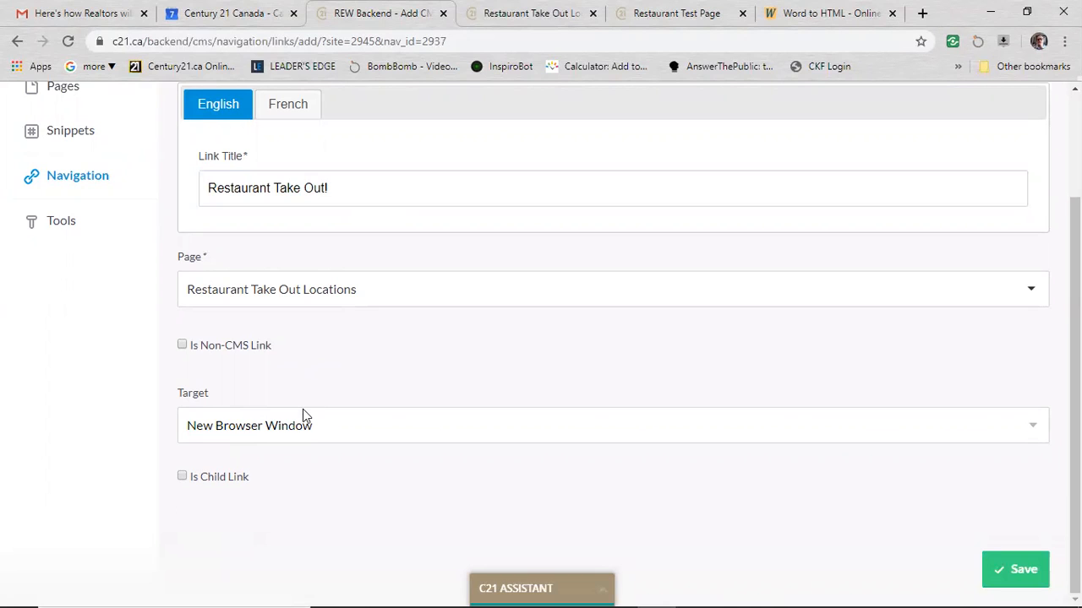
left_click(322, 422)
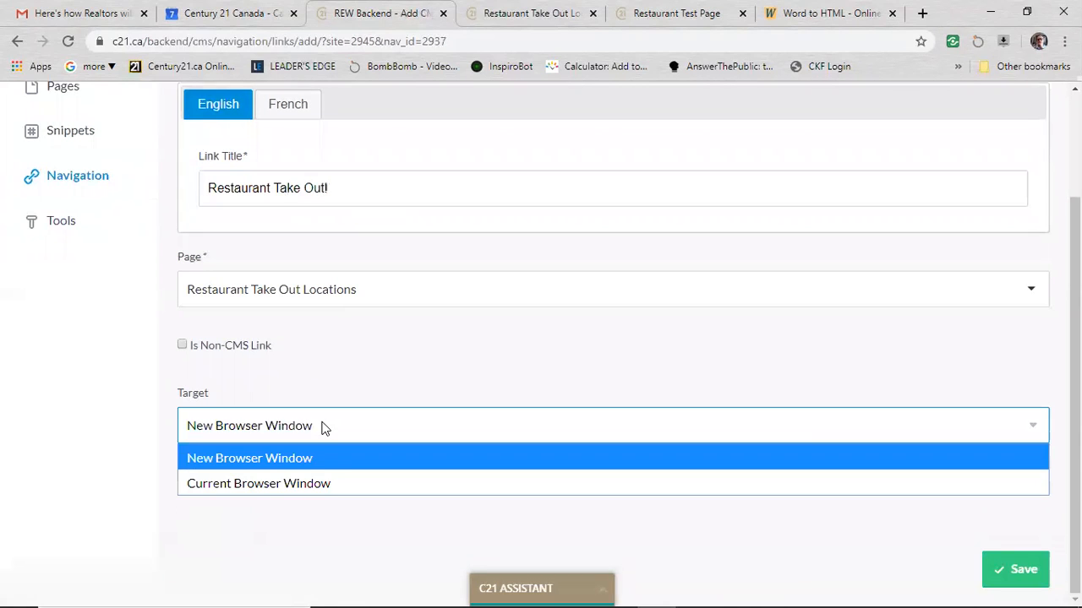
left_click(315, 484)
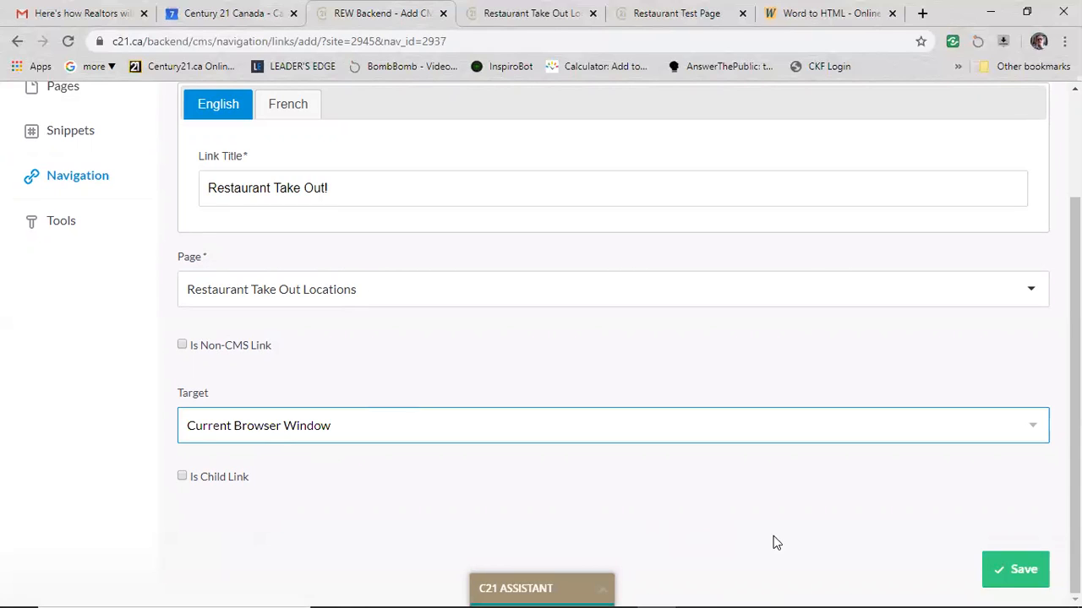
left_click(1002, 578)
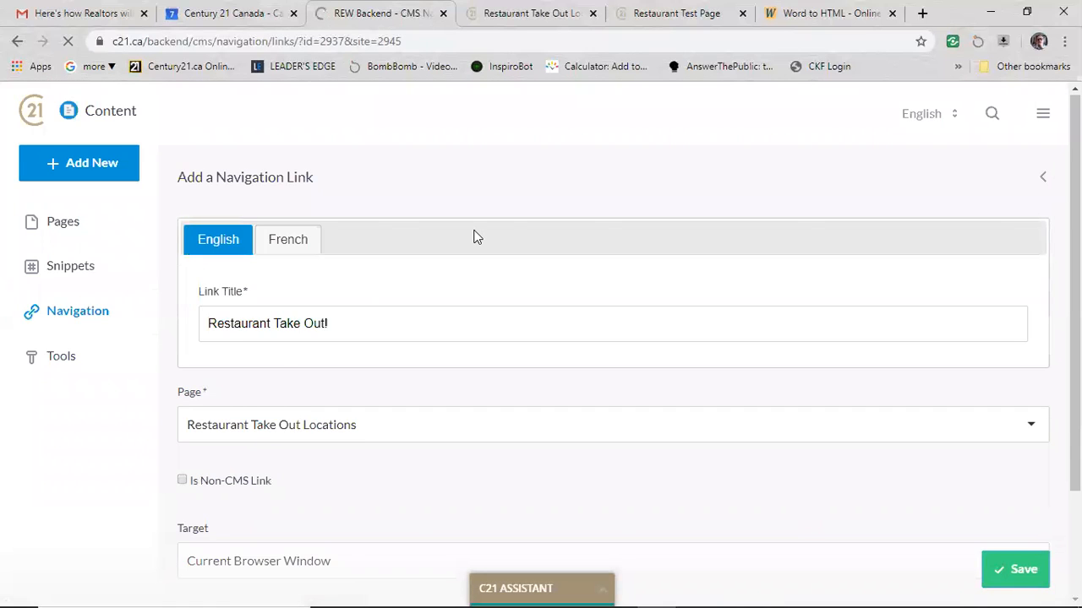
scroll(488, 343, "down", 1)
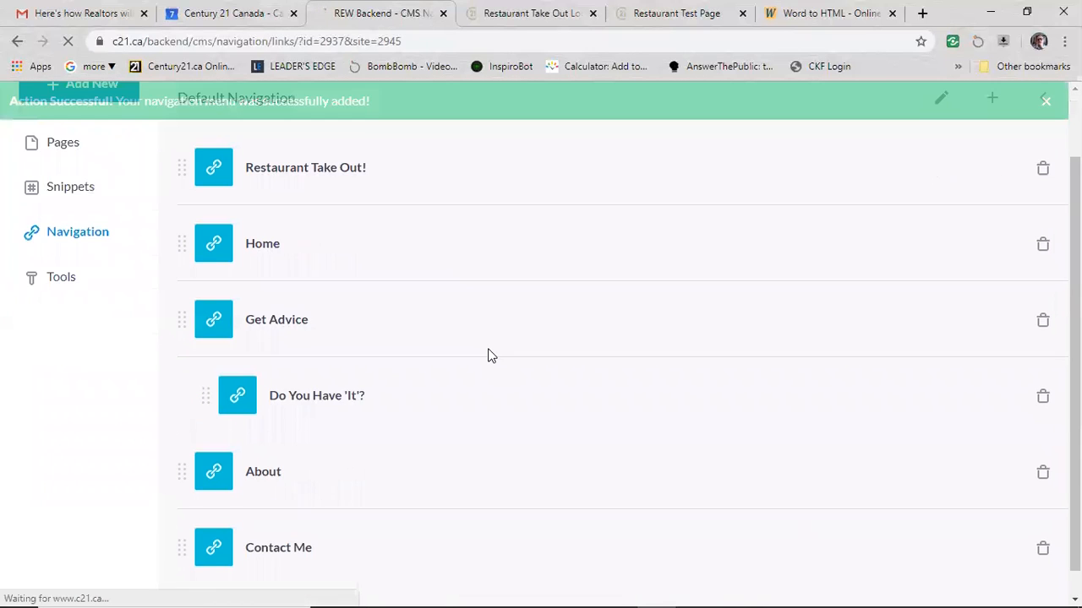
scroll(331, 234, "up", 1)
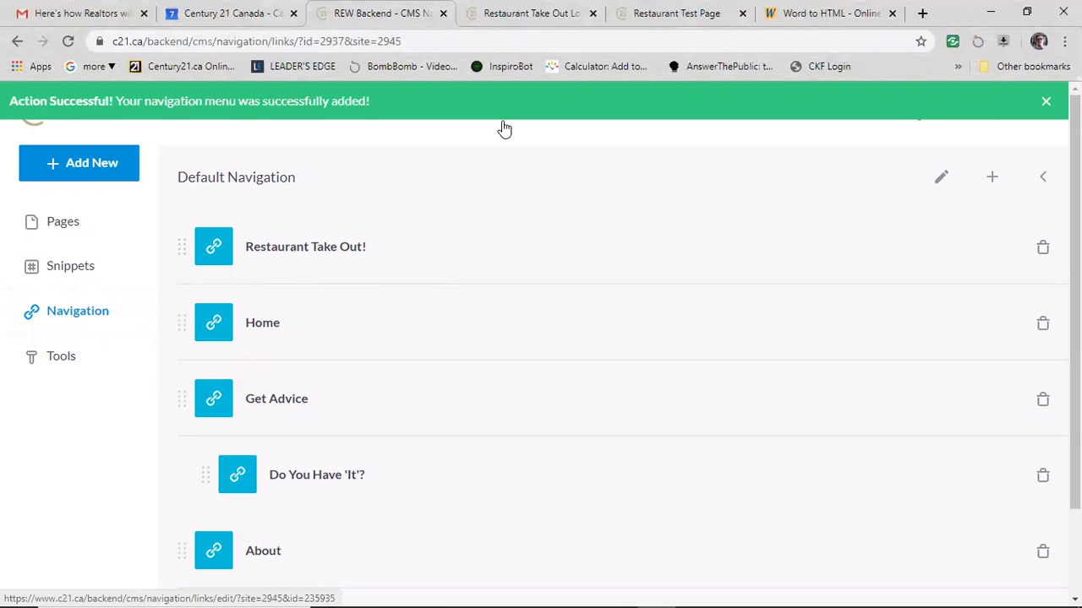
Open the agent's public Century 21 website in a new browser tab.
left_click(924, 14)
type("doug")
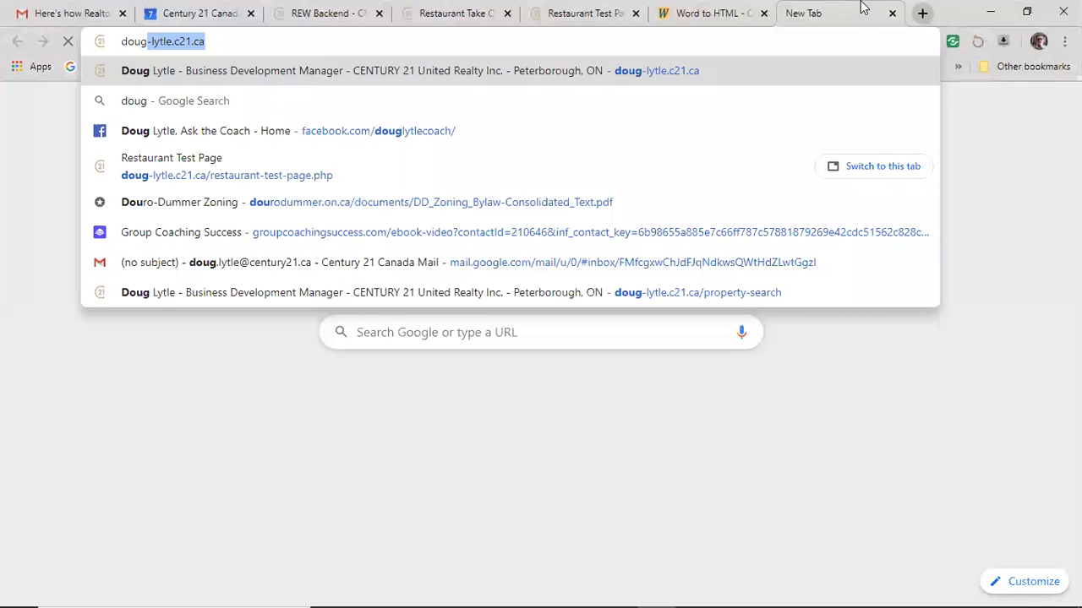
key("Return")
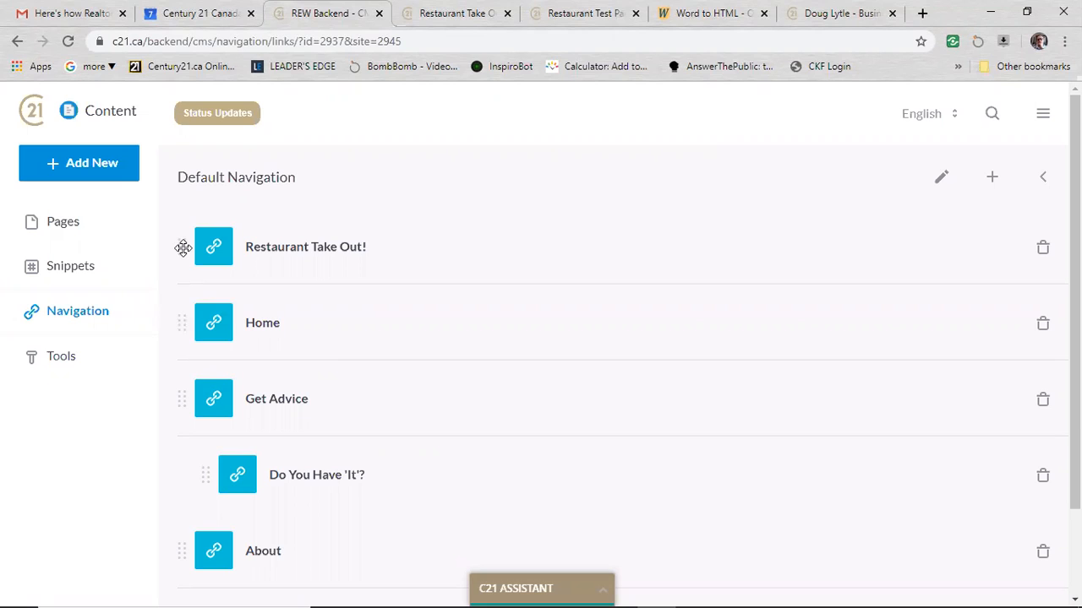
Move the Restaurant Take Out! link directly below Home in the Default Navigation and reload the public website.
left_click_drag(179, 250, 178, 326)
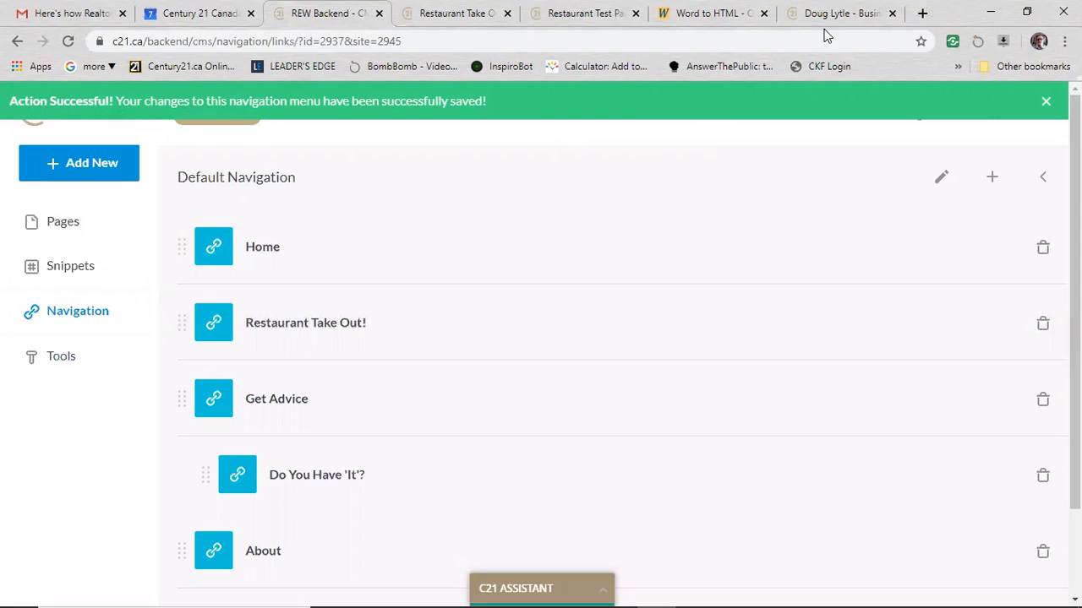
left_click(75, 44)
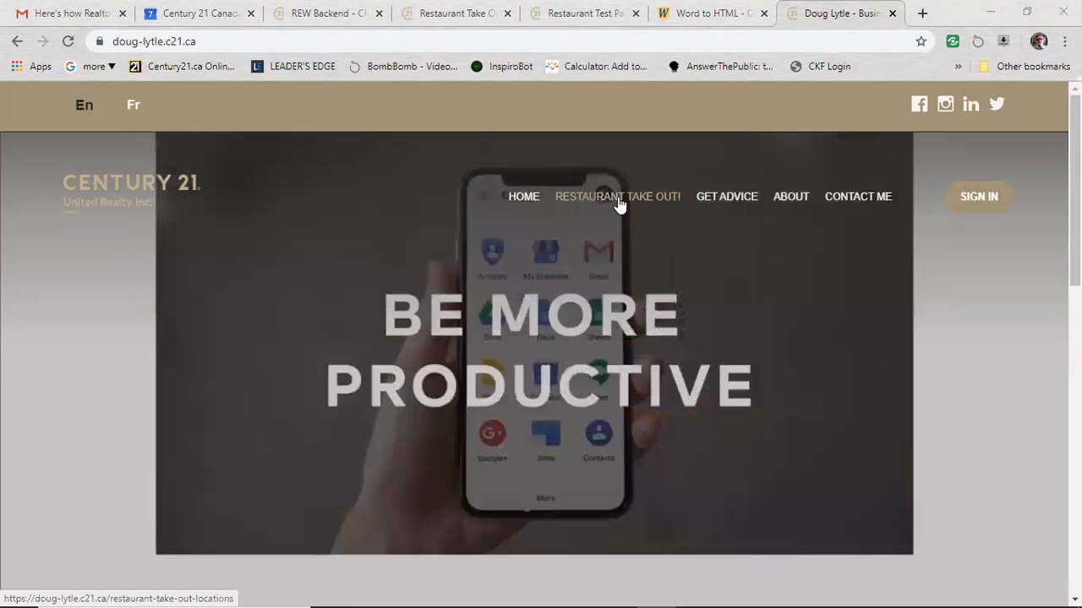
Open Restaurant Take Out! from the public site's navigation and review the page's header image, restaurant entries and photo credit.
left_click(619, 201)
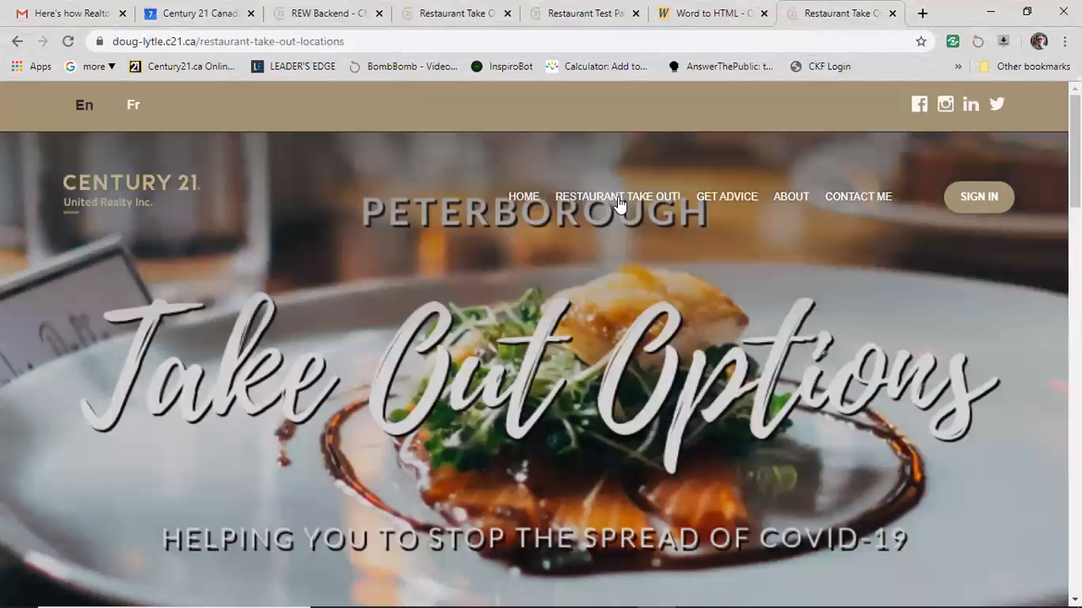
scroll(711, 373, "down", 4)
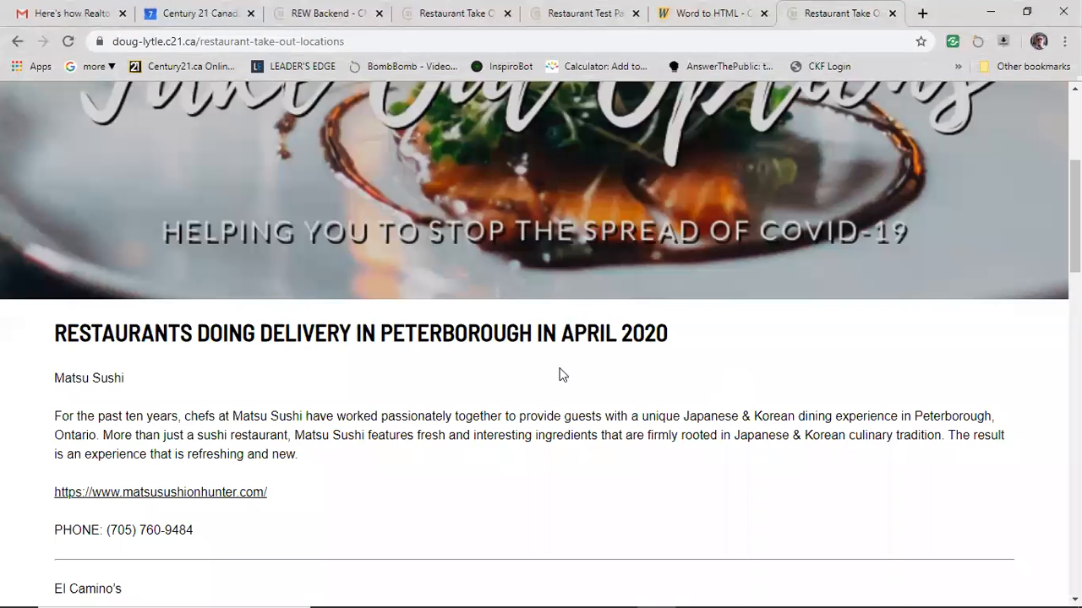
scroll(564, 379, "down", 6)
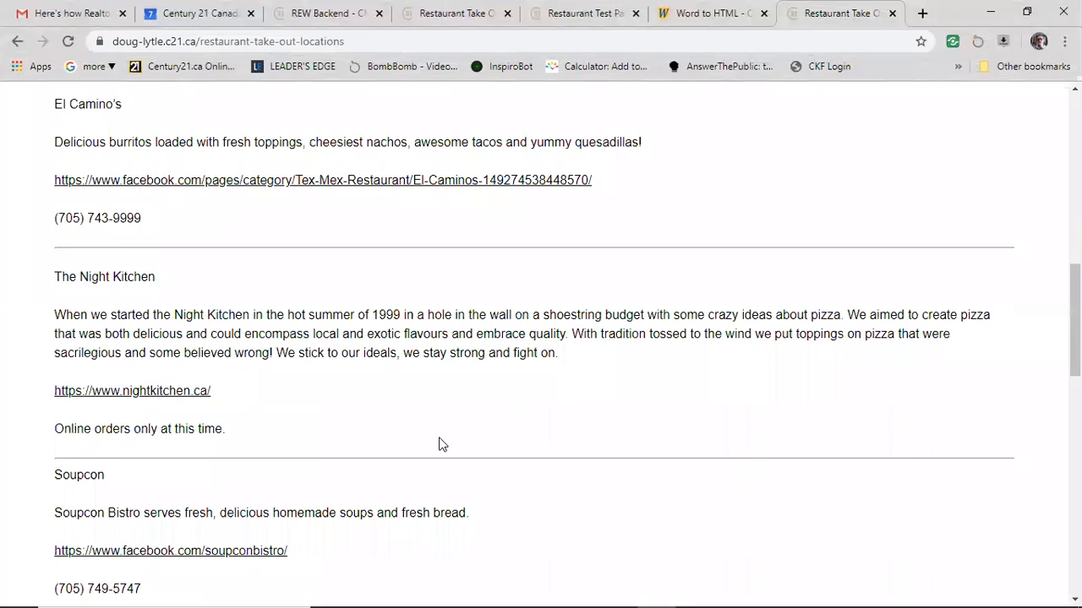
scroll(231, 256, "down", 4)
scroll(313, 248, "down", 5)
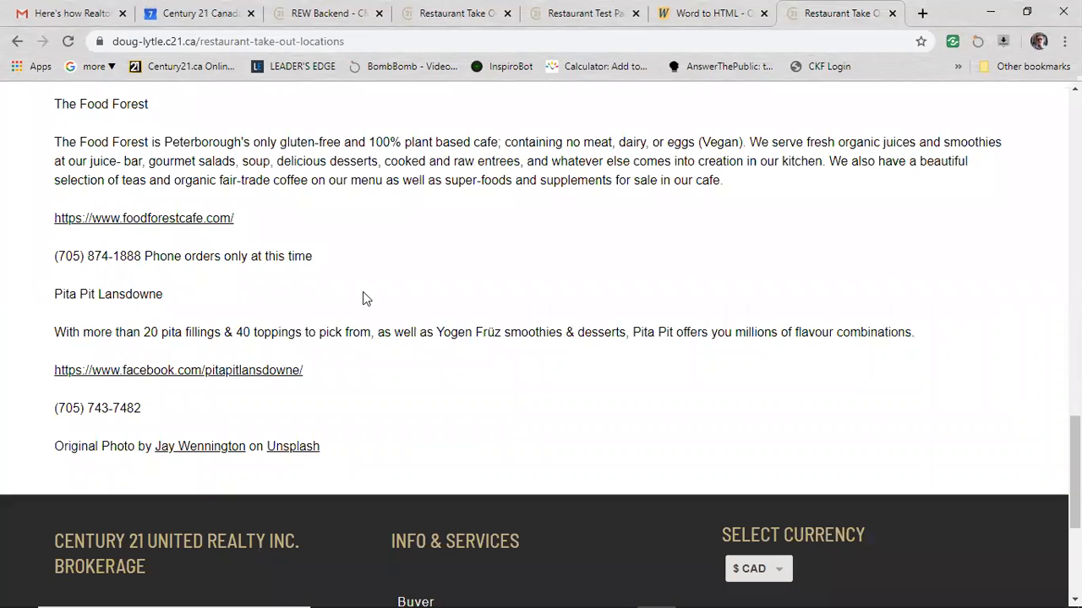
scroll(673, 190, "up", 5)
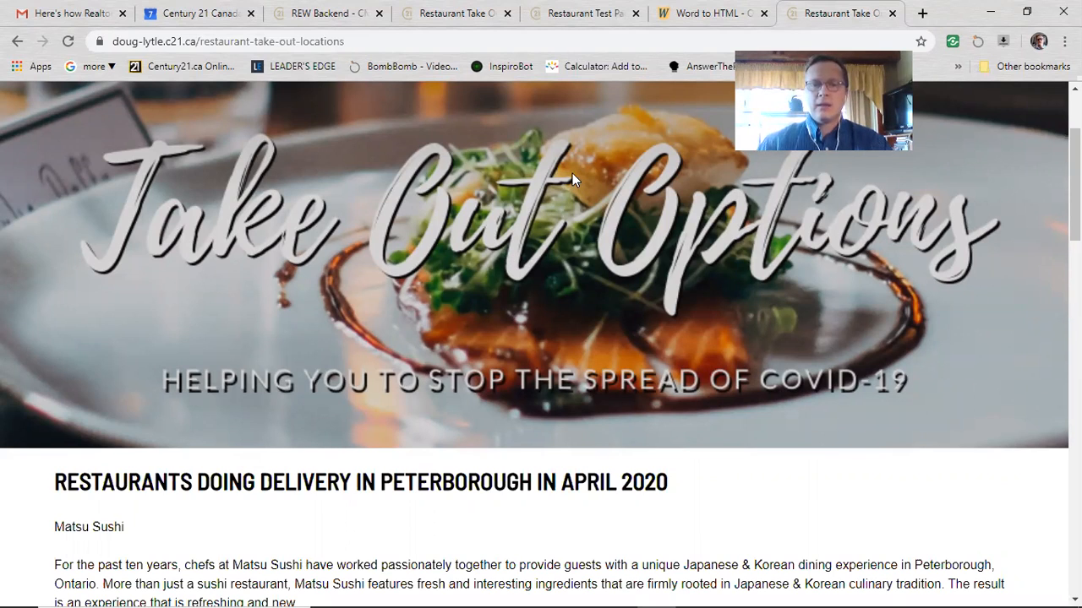
scroll(520, 303, "up", 2)
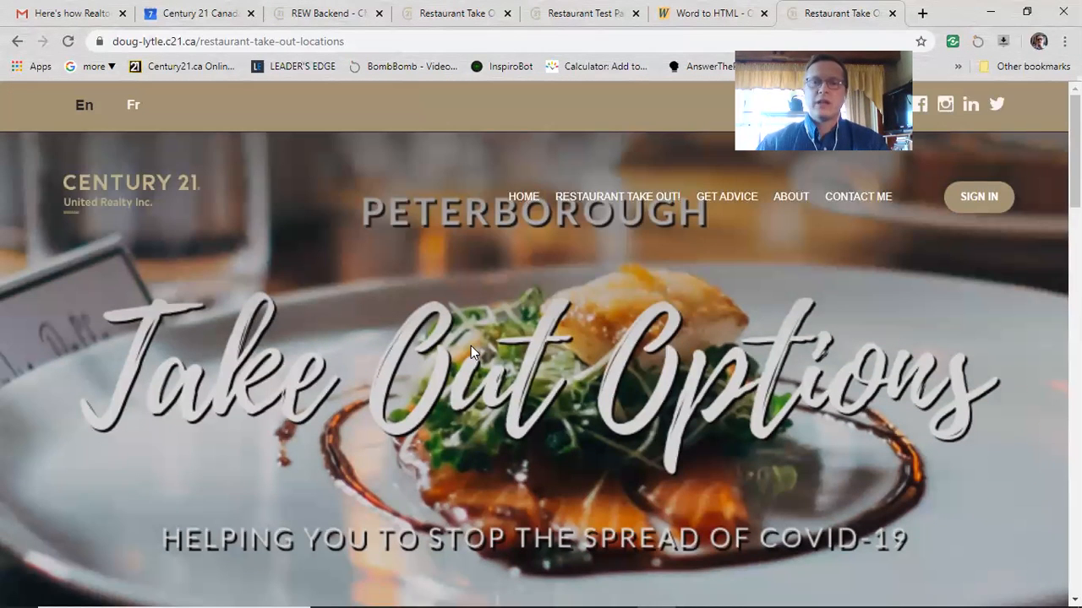
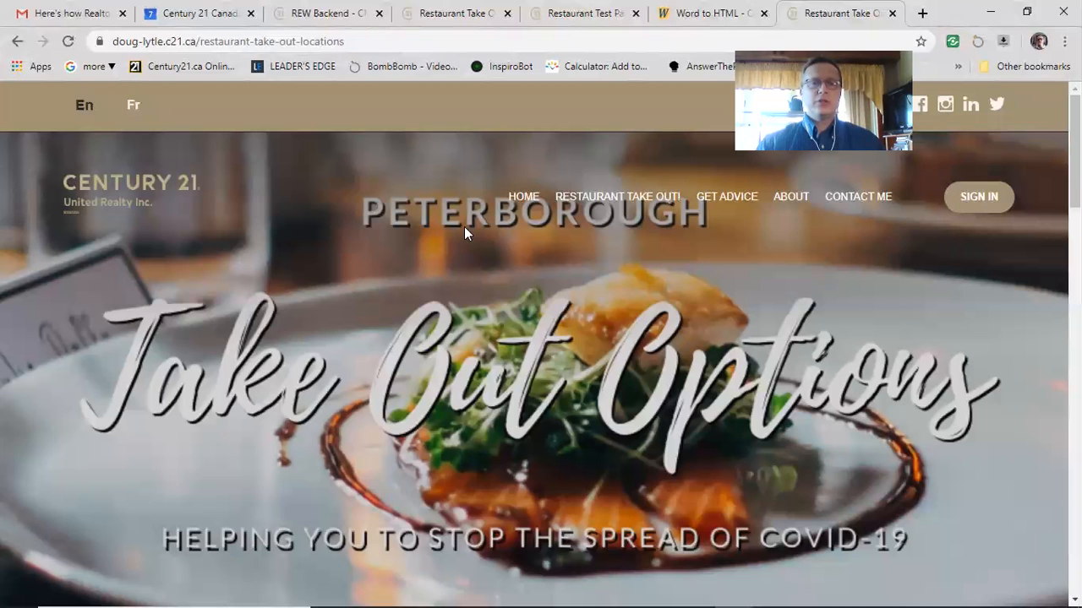
Copy the web address of the live Restaurant Take Out Locations page.
left_click(170, 43)
key("ctrl+c")
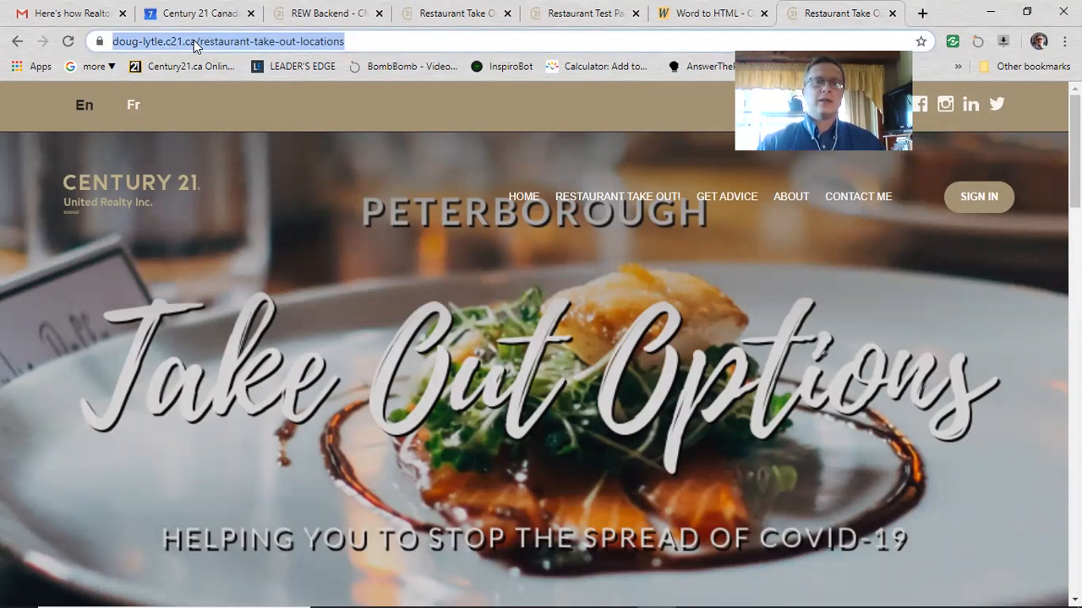
right_click(195, 41)
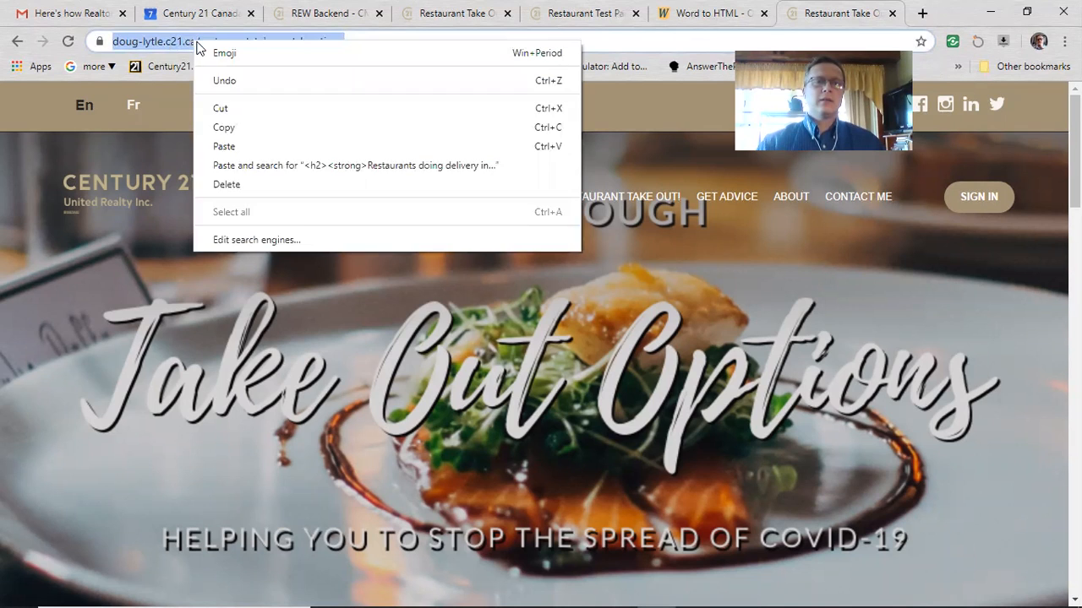
left_click(218, 129)
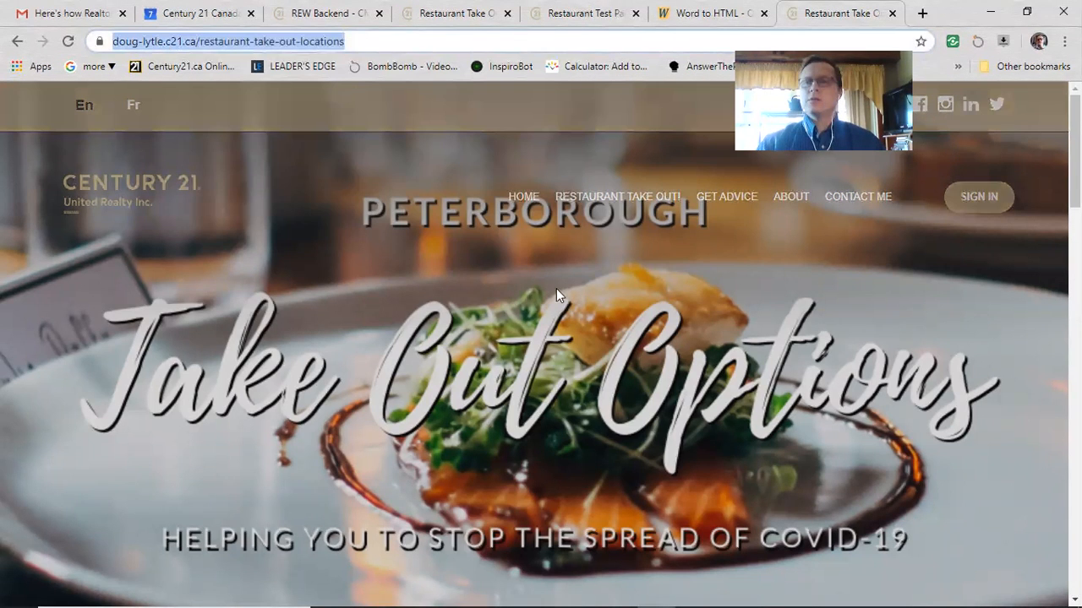
Switch to Facebook and write a new post reading "Hey, looking for takeout? Check out this page I just built for you!".
key("ctrl+t")
key("ctrl+t")
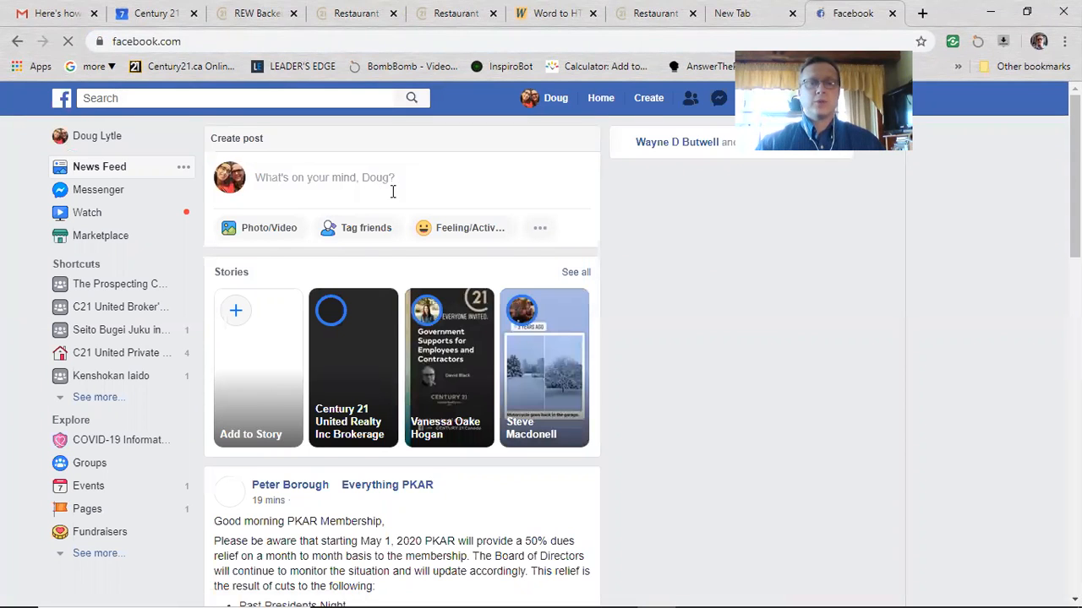
left_click(374, 182)
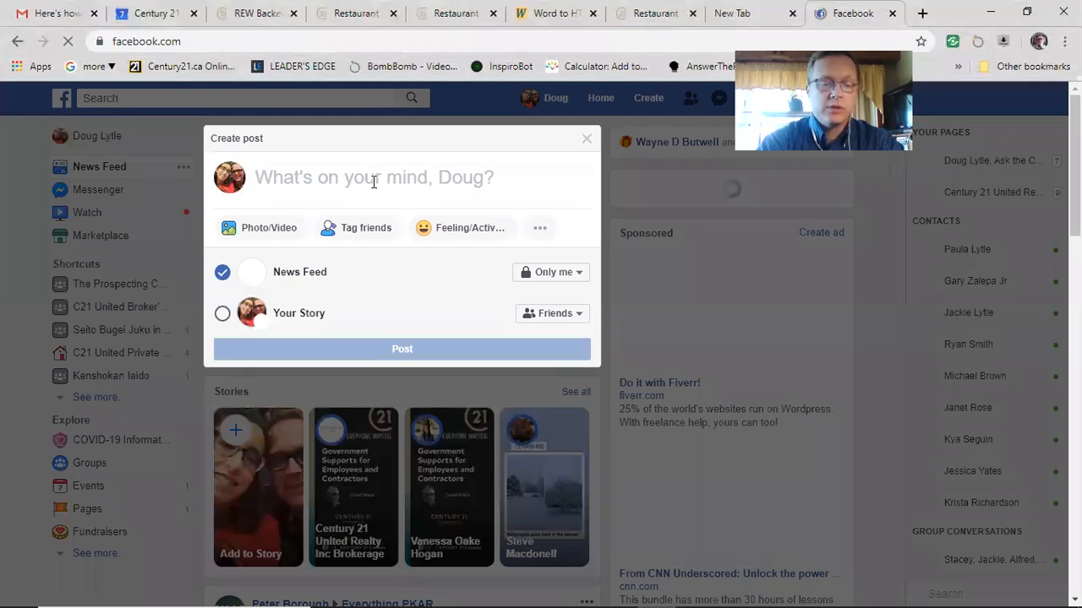
type("Hey, look")
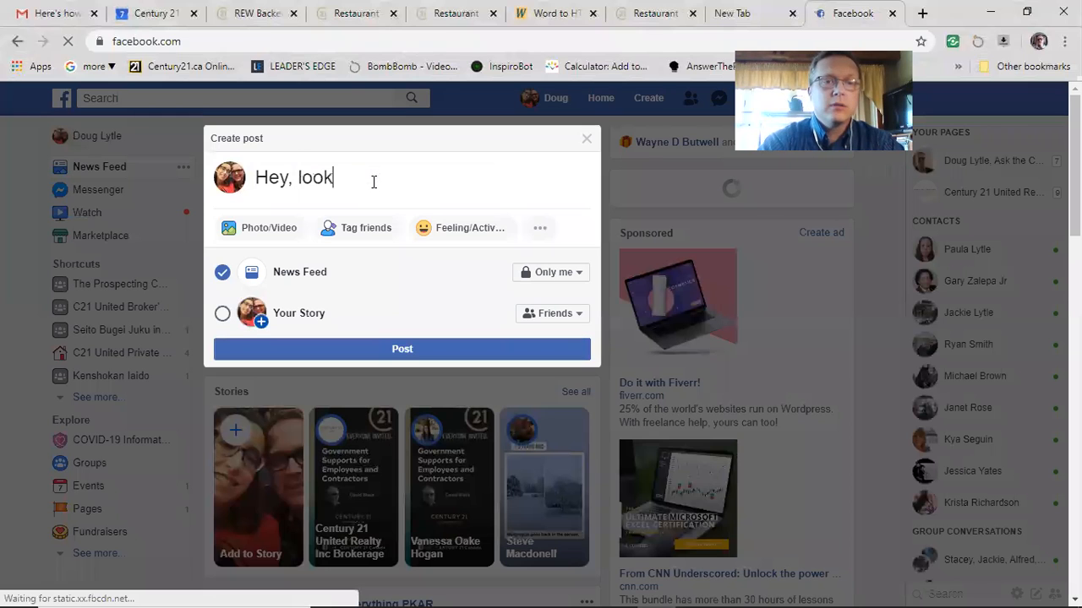
type("king for takeout")
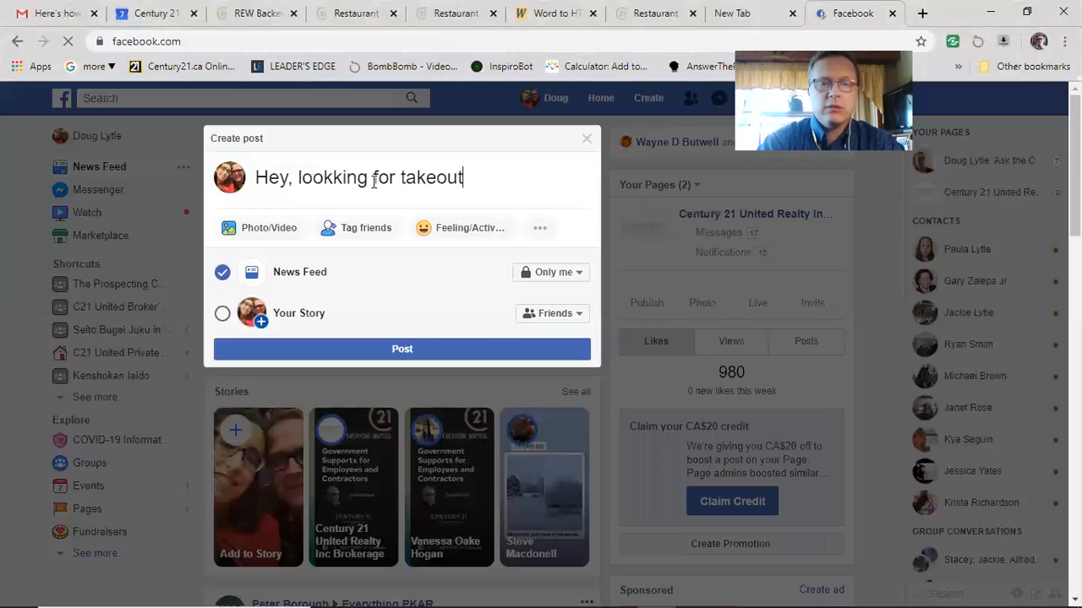
type("? Check out ")
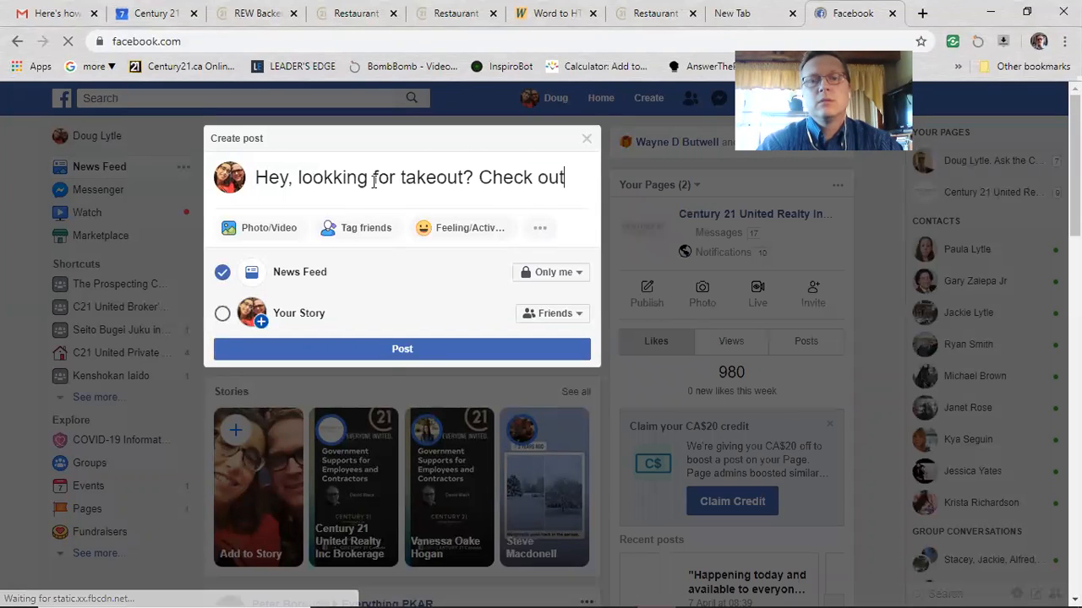
type("this")
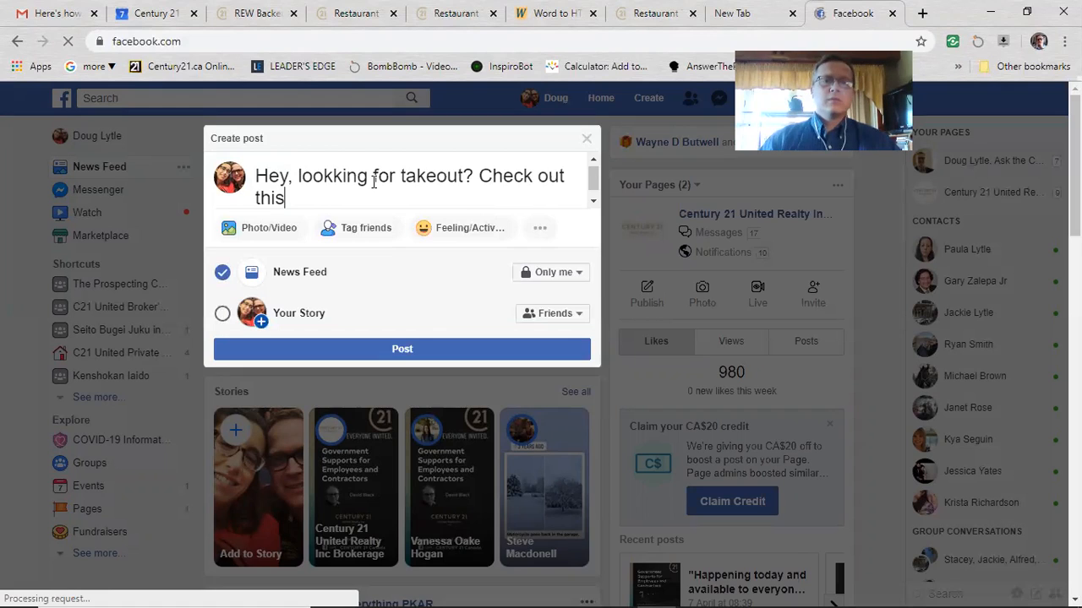
type("page I just built fo ryou!")
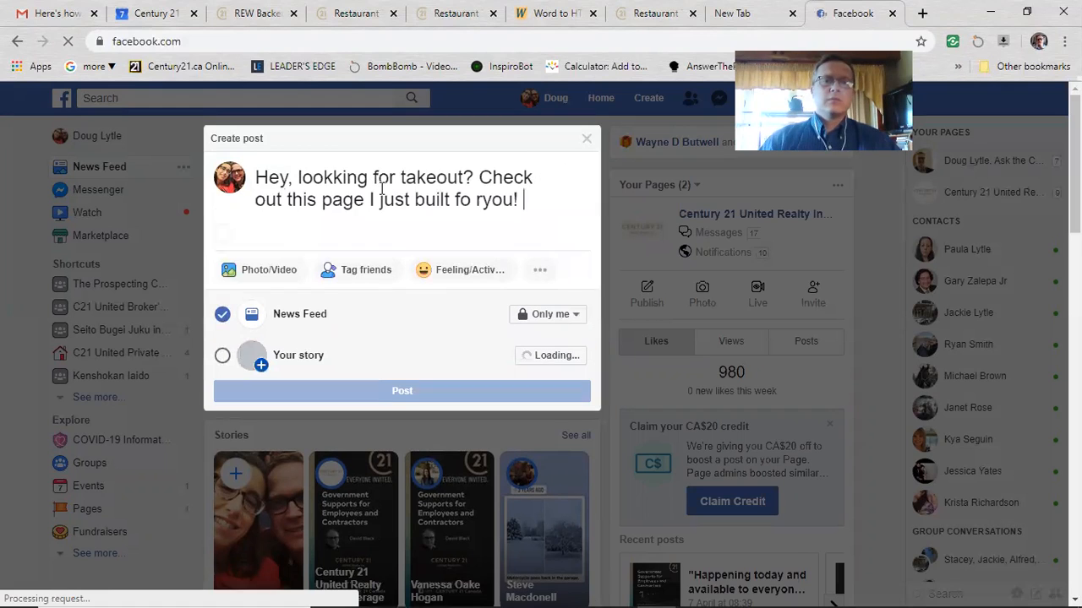
left_click(483, 200)
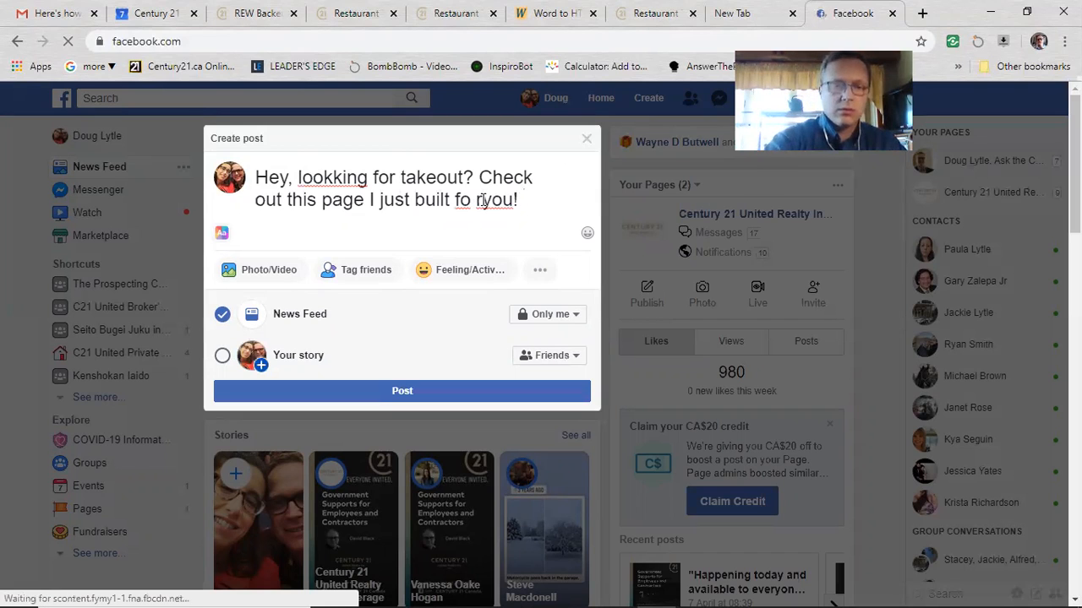
left_click(343, 179)
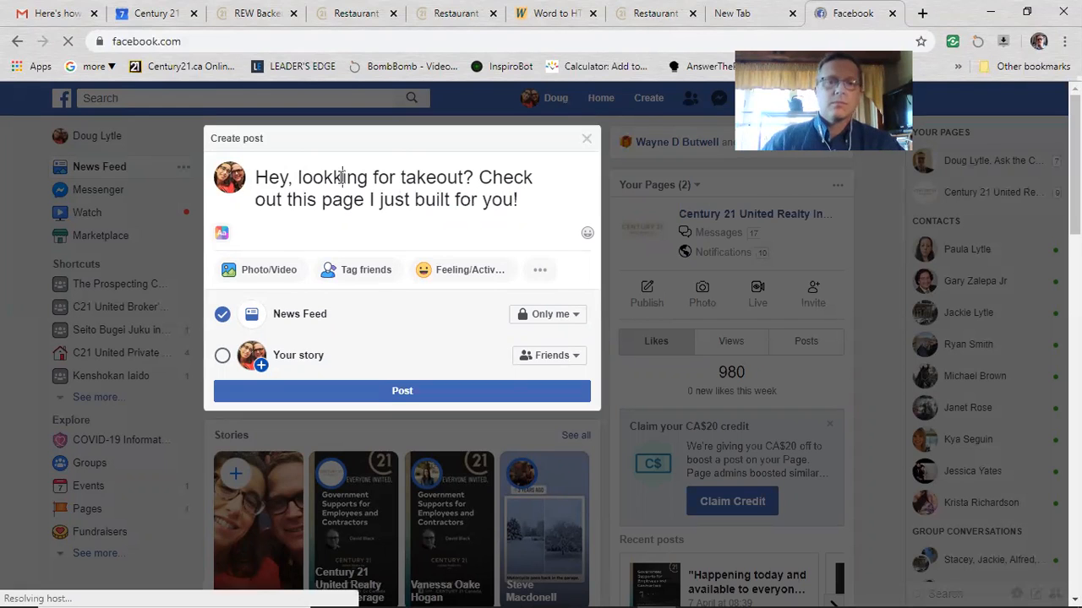
key("BackSpace")
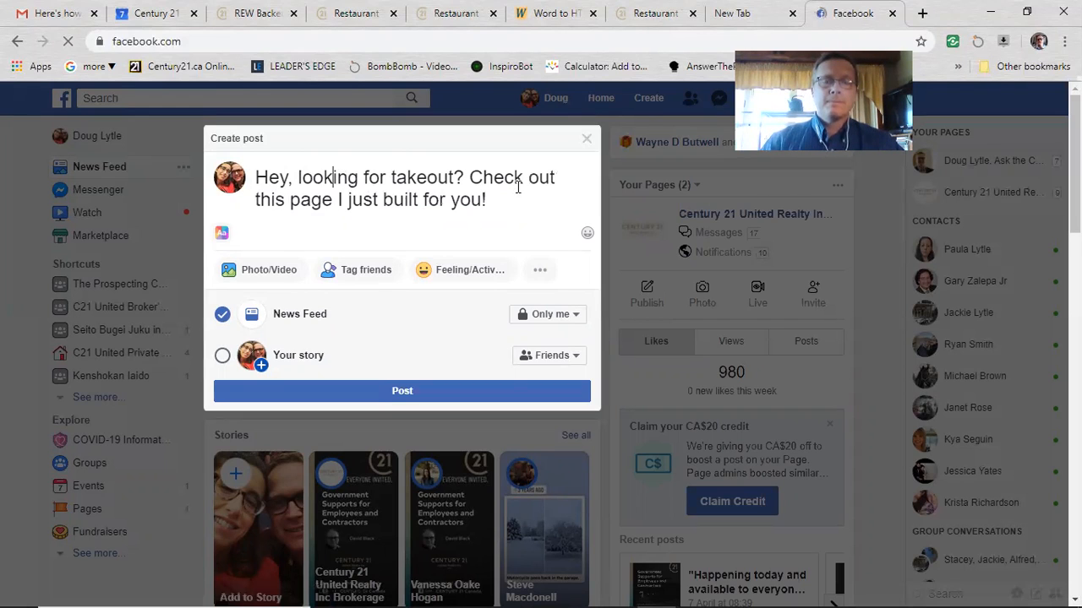
Paste the copied page address at the end of the post to attach its link preview, and delete the address text.
key("ctrl+End")
key("ctrl+v")
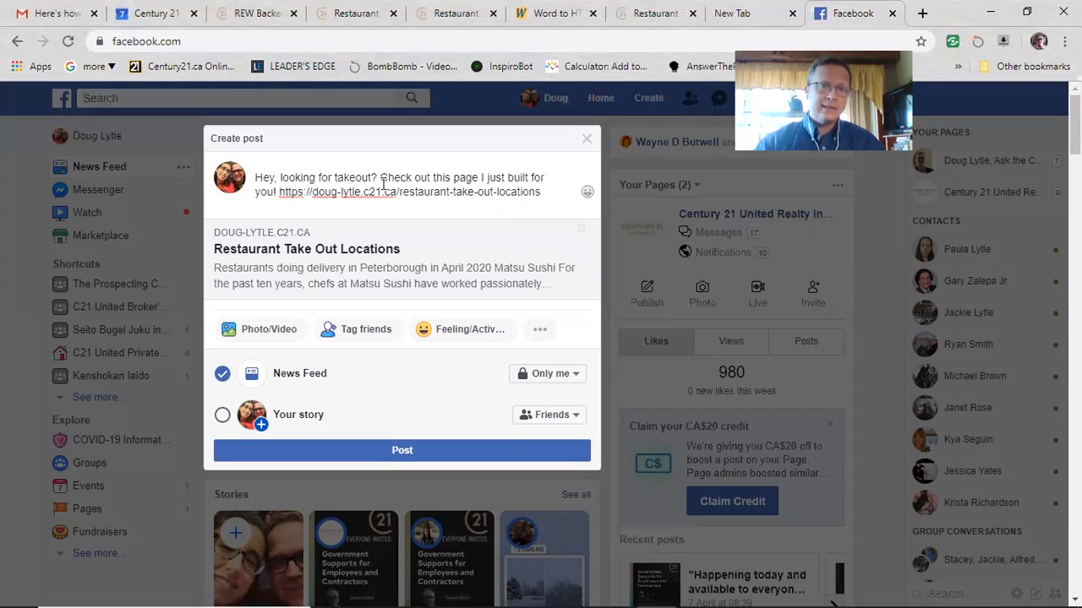
left_click(548, 193)
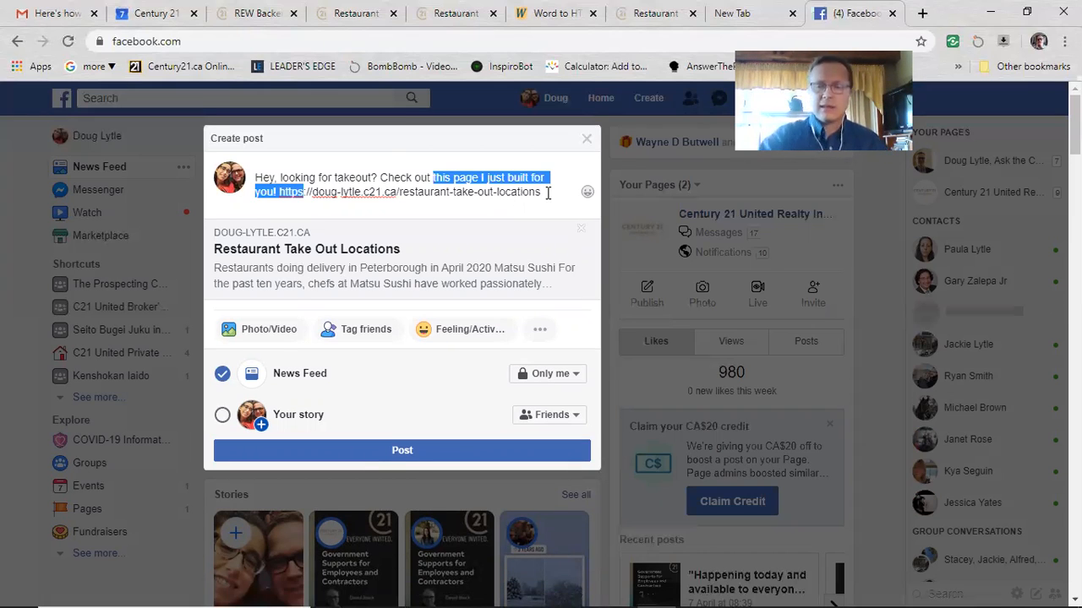
left_click_drag(280, 192, 548, 193)
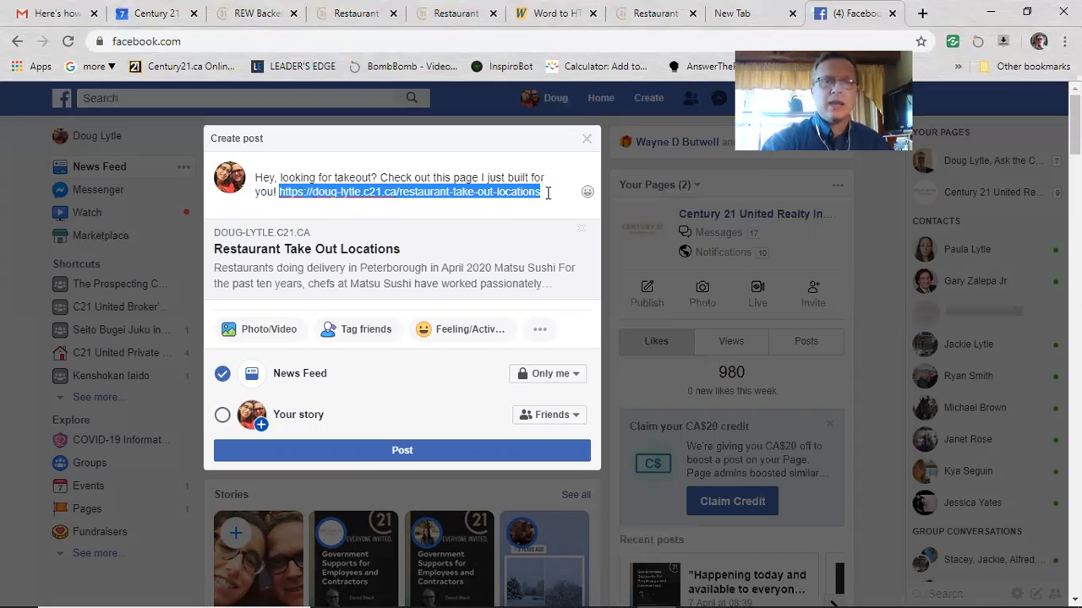
key("BackSpace")
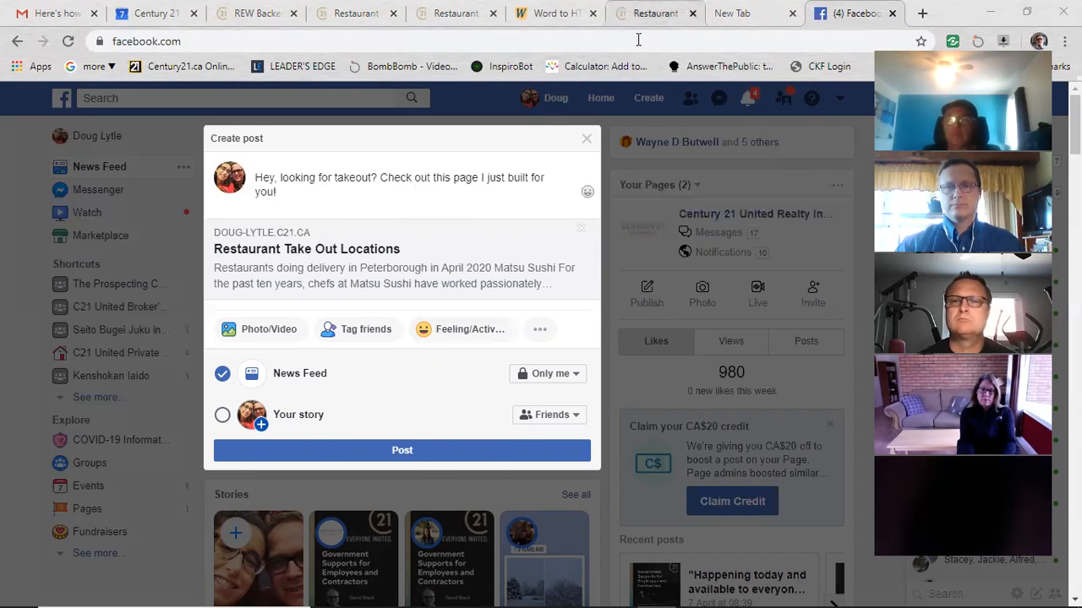
Switch from the Facebook post back to the live Restaurant Take Out Locations page.
left_click(652, 13)
right_click(475, 388)
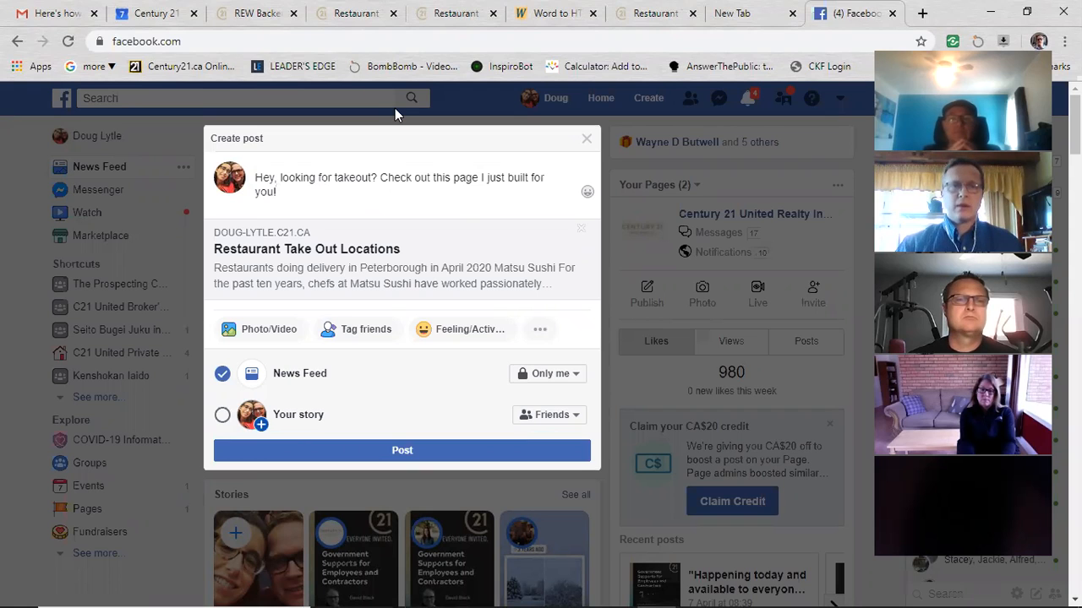
left_click(368, 54)
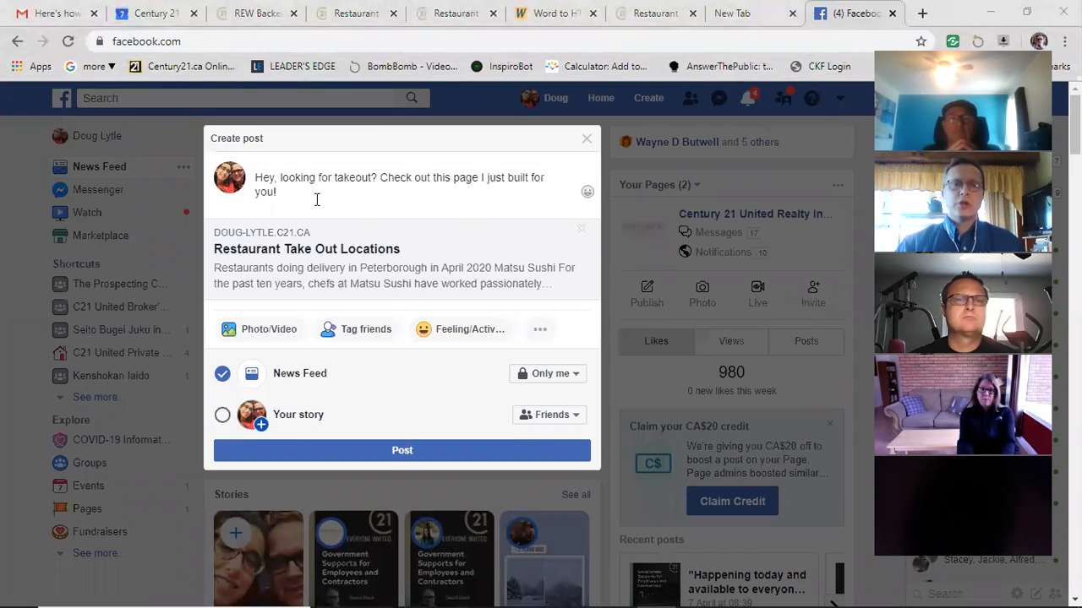
left_click(332, 201)
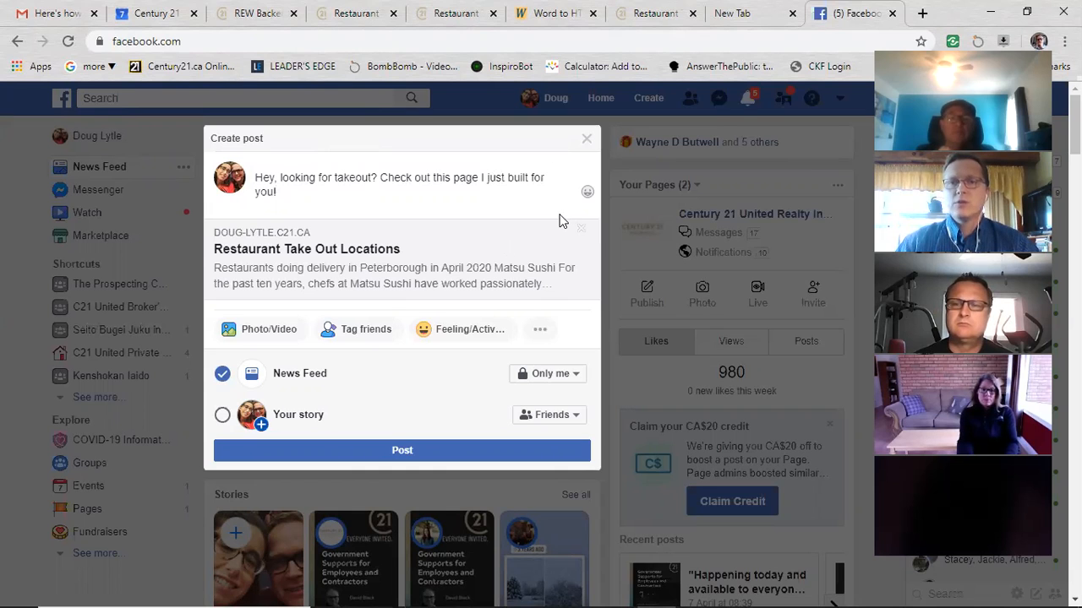
left_click(655, 13)
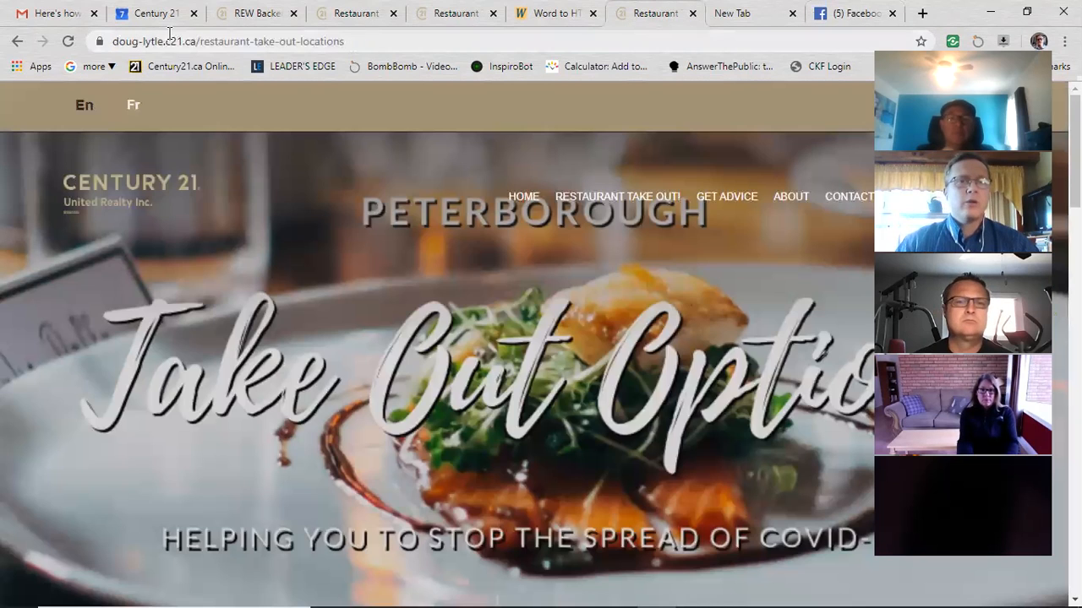